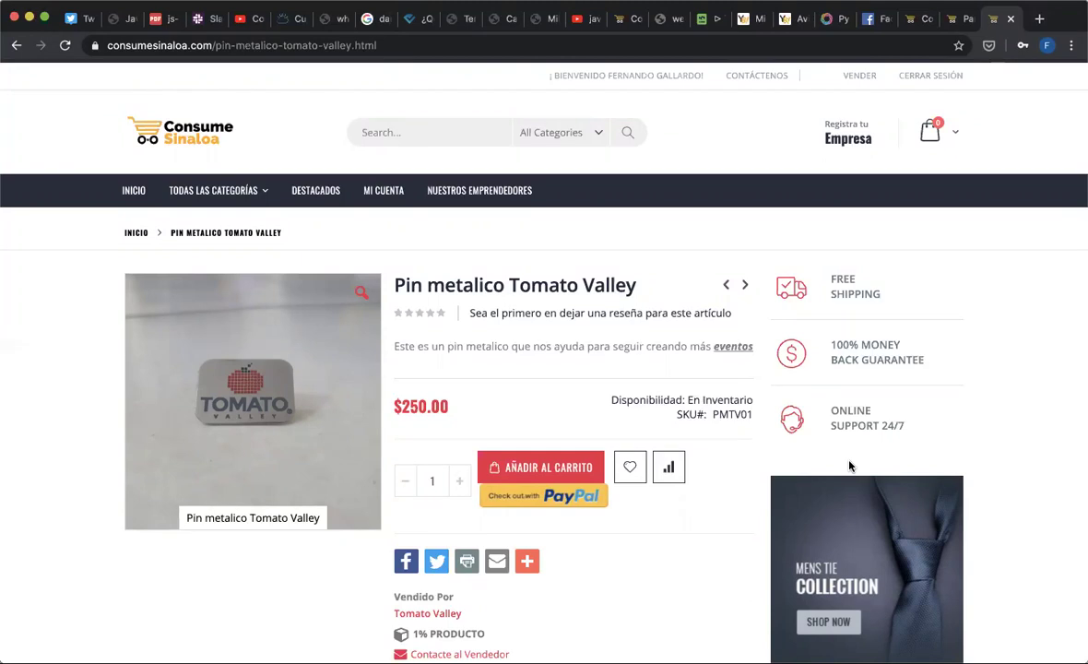
# - From the marketplace dashboard tab, open Perfil del Vendedor and scroll to Detalles del Pago
pyautogui.click(919, 17)
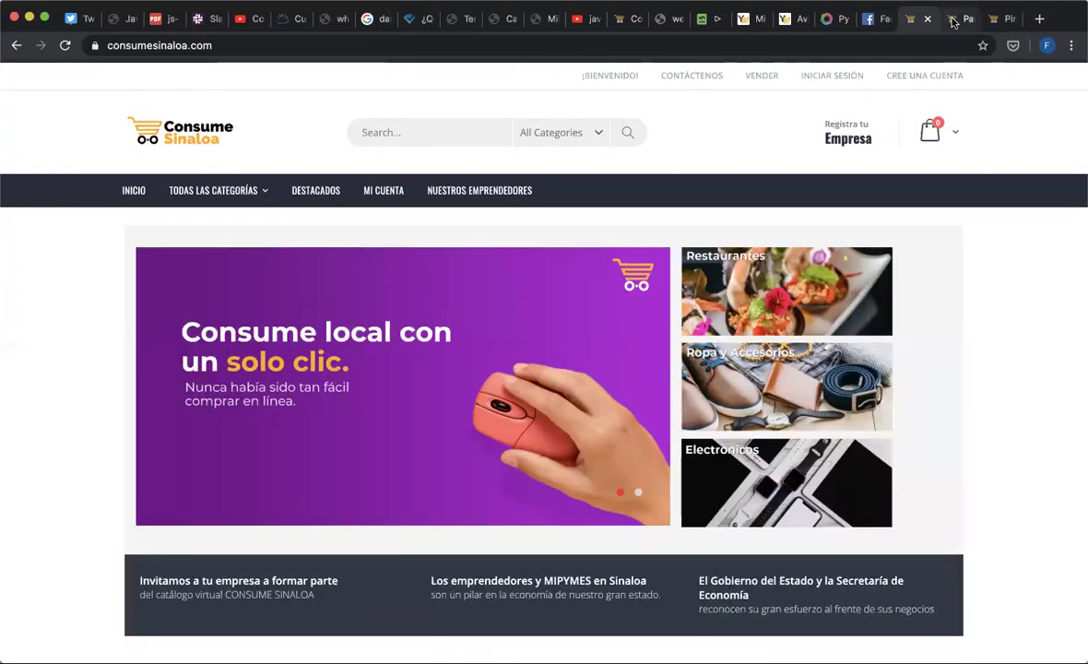
pyautogui.click(959, 19)
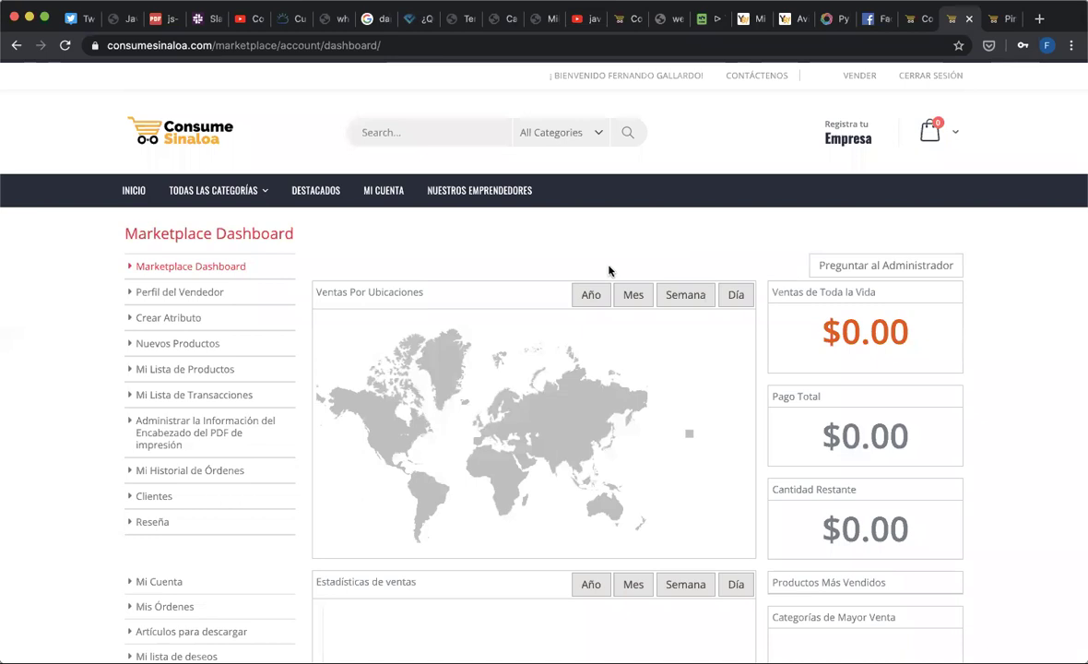
pyautogui.click(177, 292)
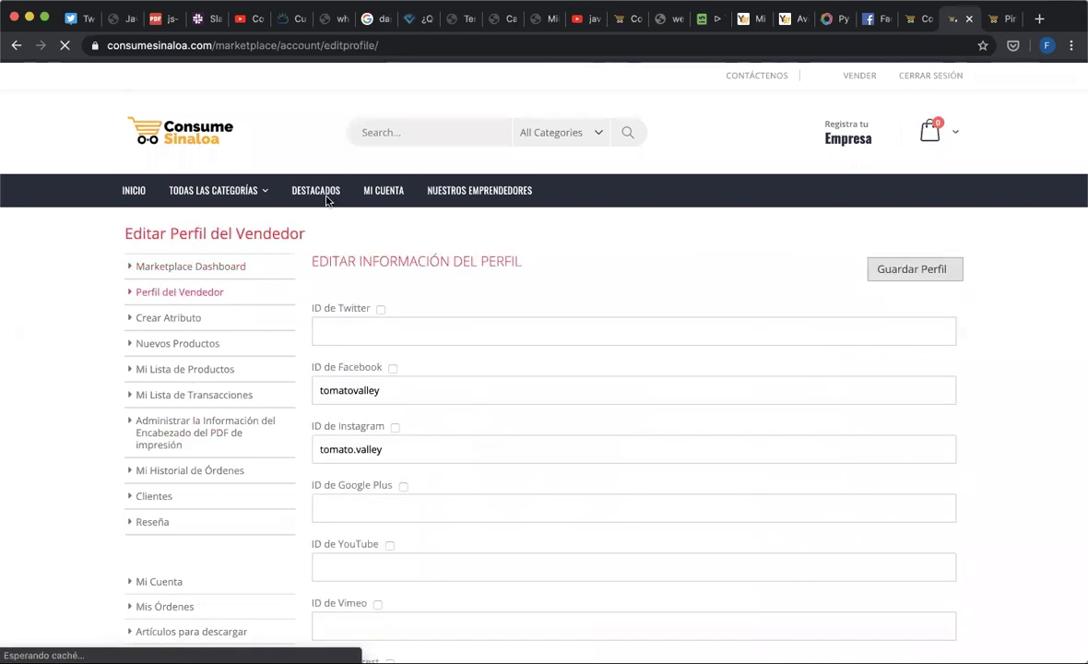
pyautogui.scroll(-20, 602, 445)
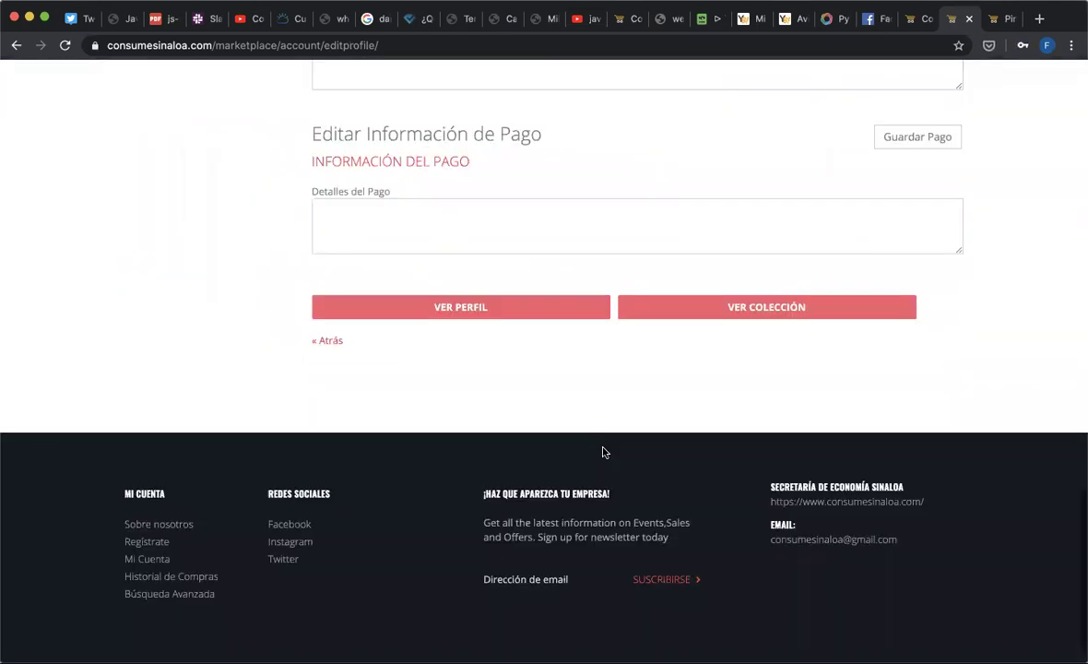
pyautogui.scroll(1, 602, 452)
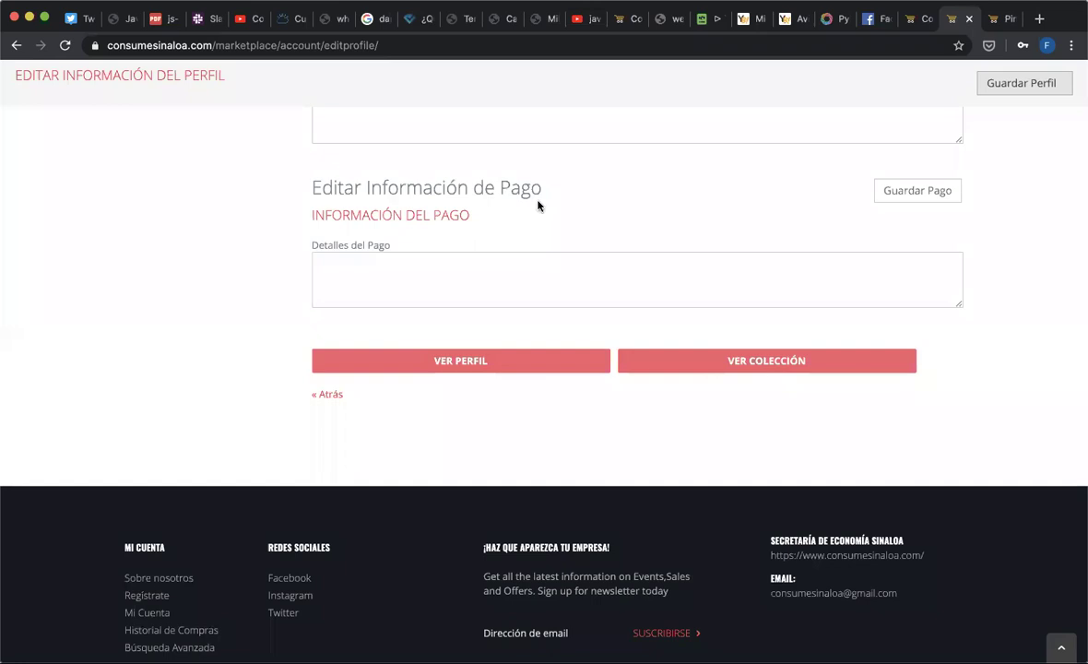
pyautogui.scroll(2, 540, 204)
pyautogui.click(433, 341)
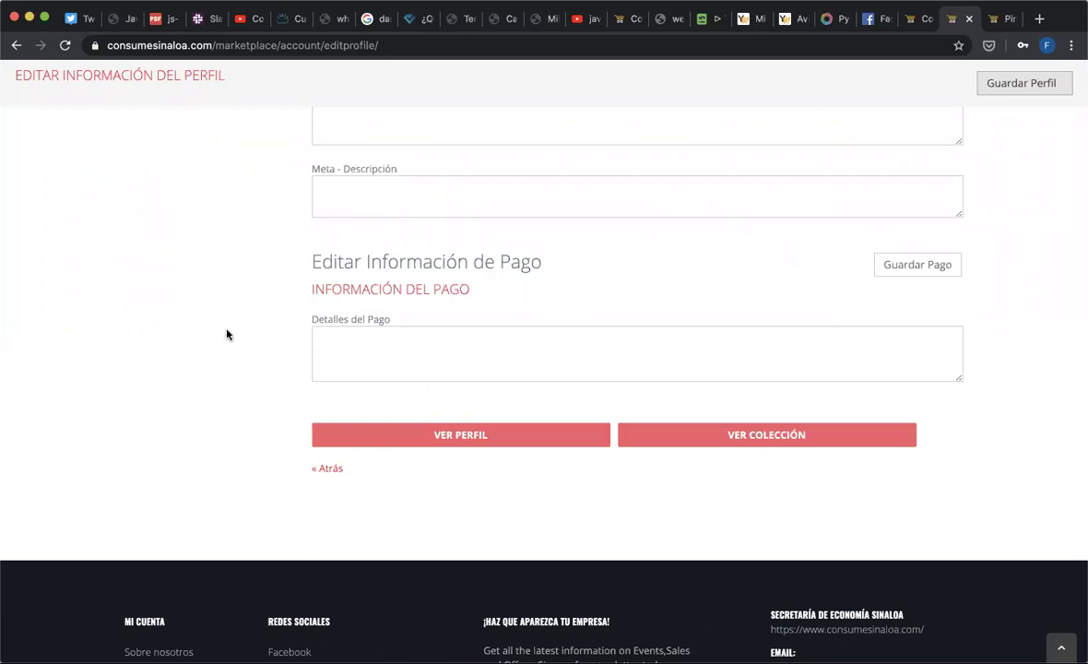
# - Go through Nuevos Productos to Mi Lista de Productos, showing Pin metalico Tomato Valley at $250.00
pyautogui.scroll(20, 226, 334)
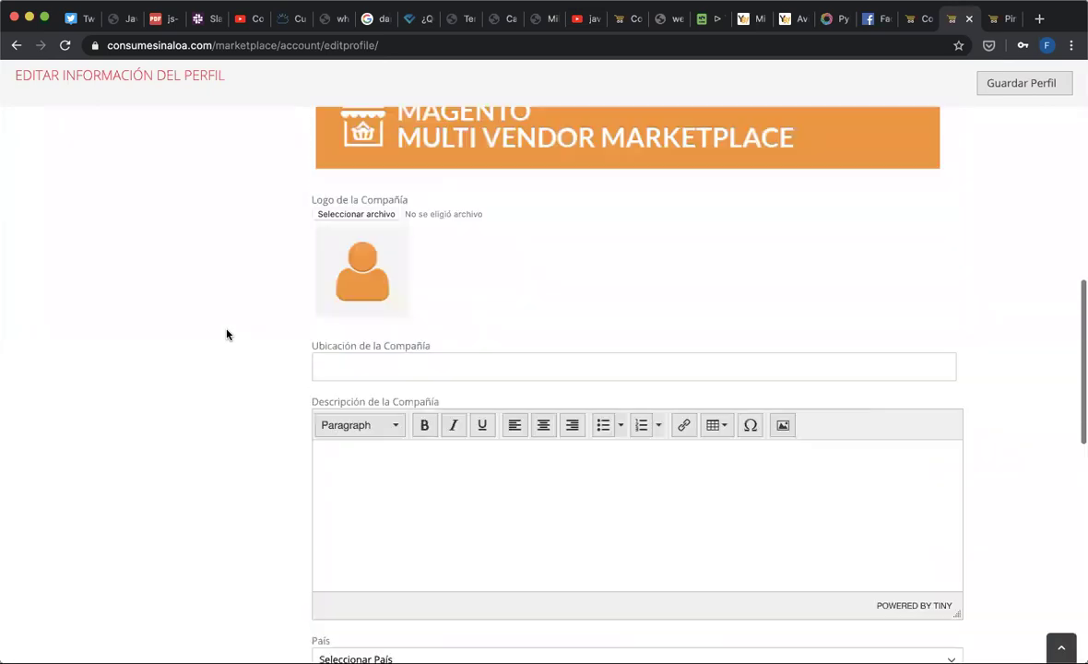
pyautogui.scroll(5, 227, 334)
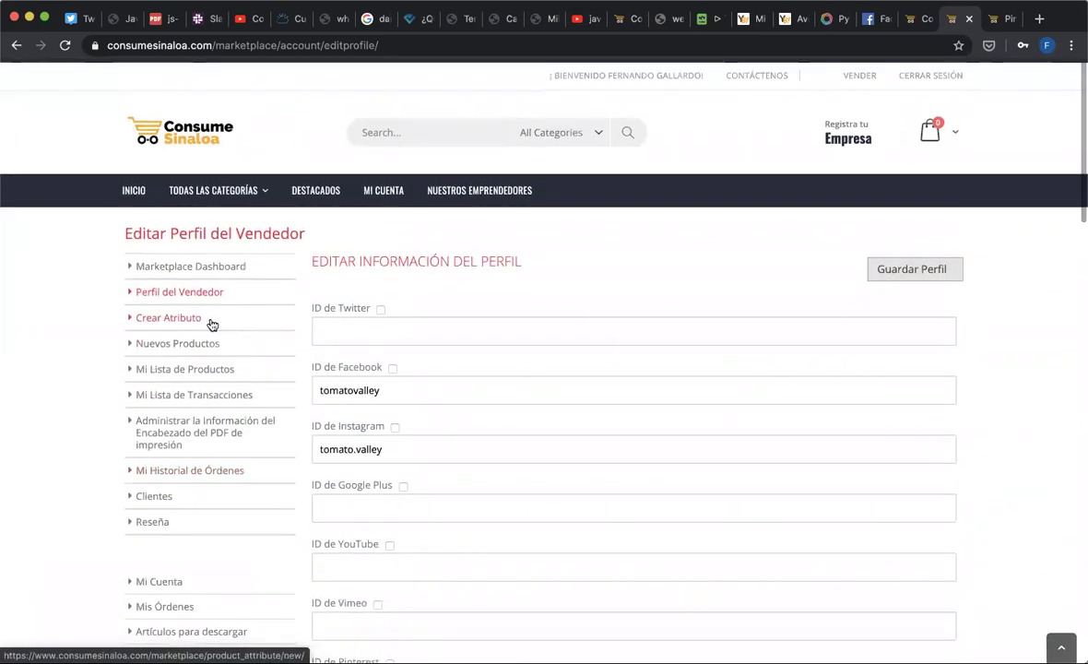
pyautogui.click(208, 353)
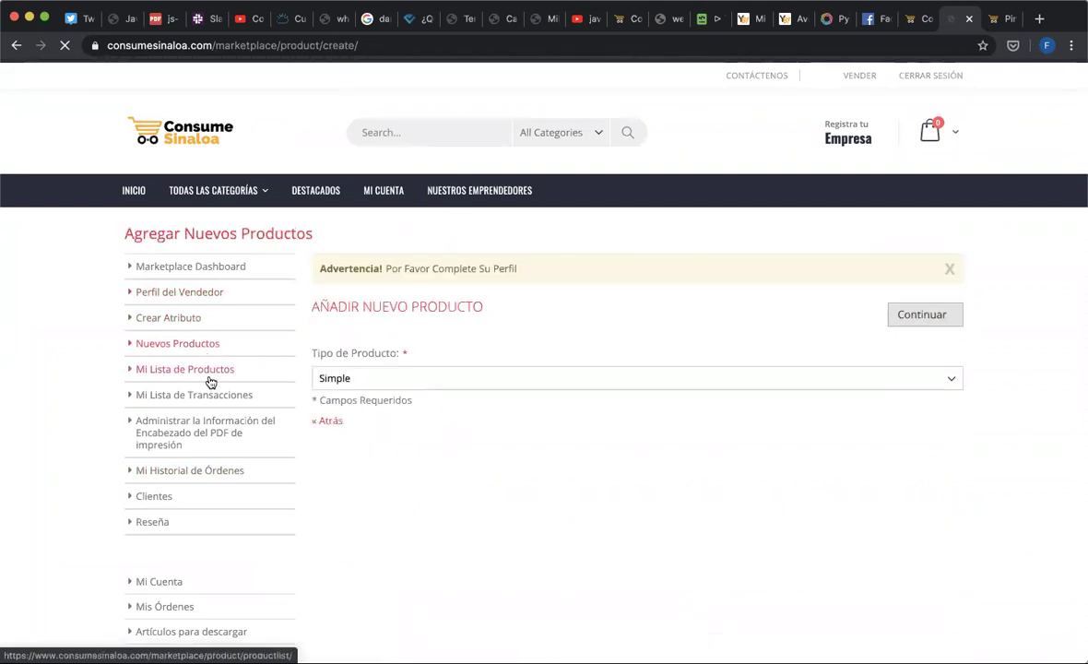
pyautogui.click(209, 370)
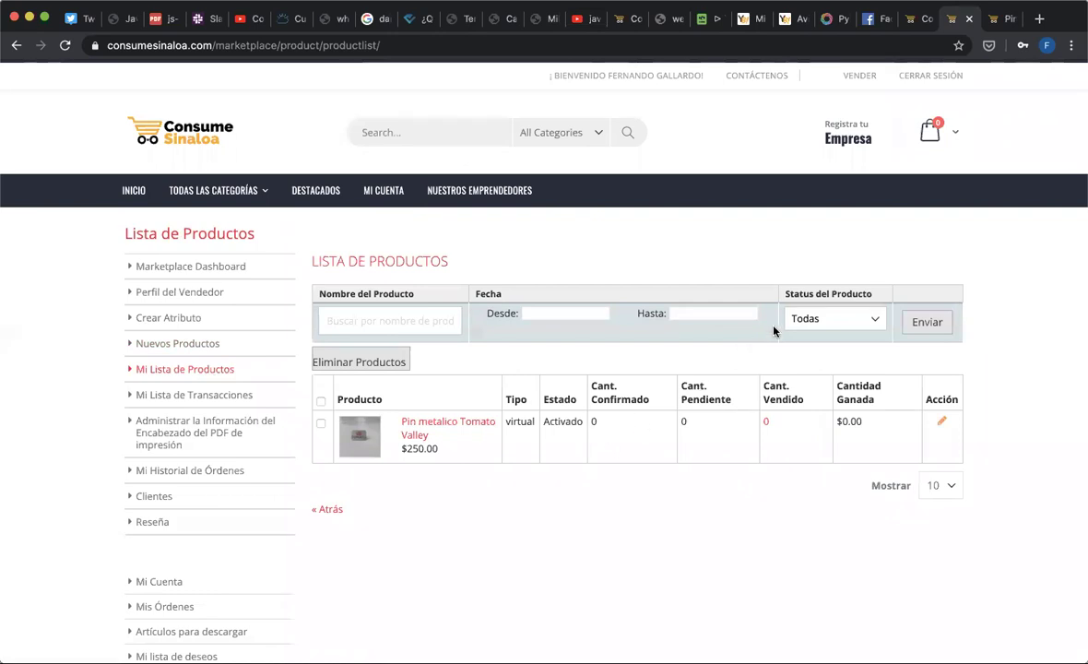
# - Open Pin metalico Tomato Valley in the Editar Producto form and scroll down its fields
pyautogui.click(942, 423)
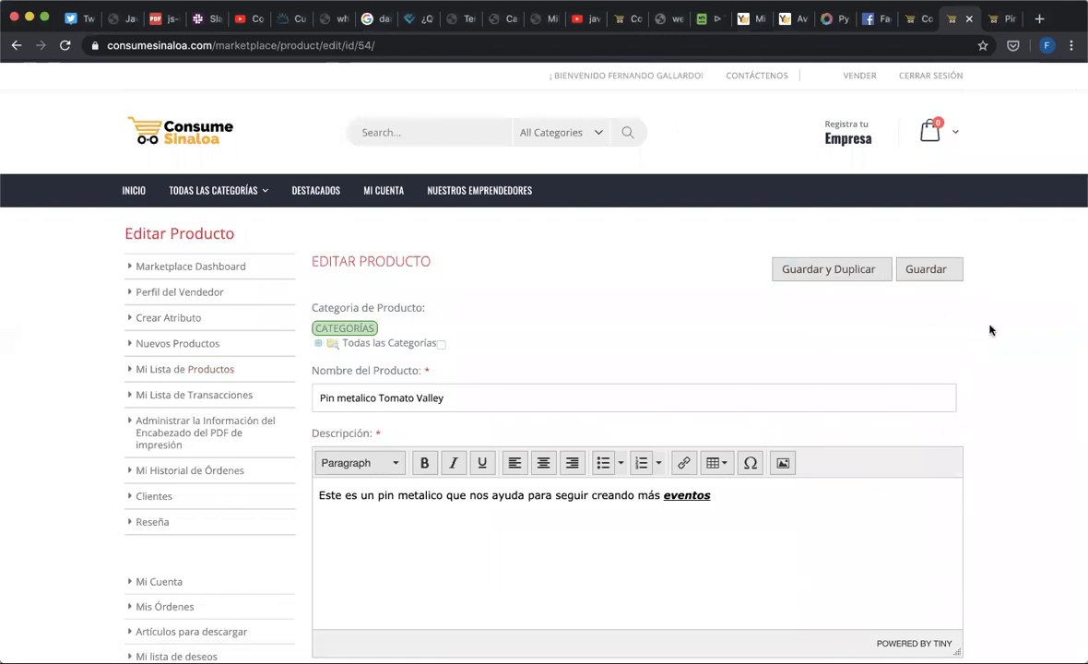
pyautogui.scroll(-5, 995, 384)
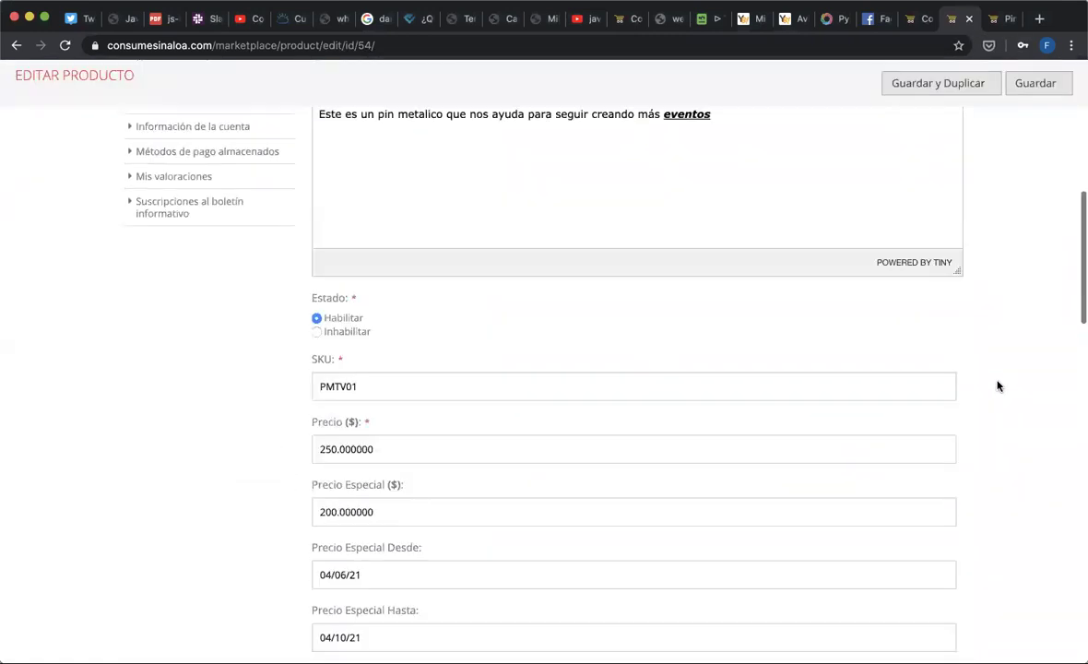
pyautogui.scroll(-1, 996, 385)
pyautogui.scroll(-2, 997, 386)
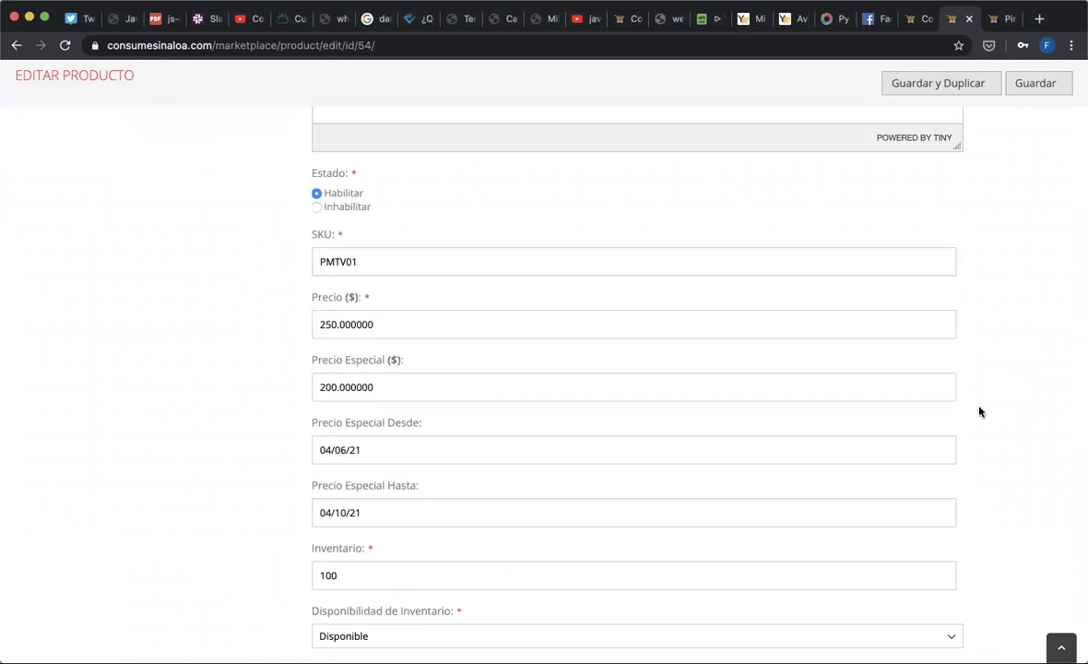
pyautogui.scroll(-1, 981, 411)
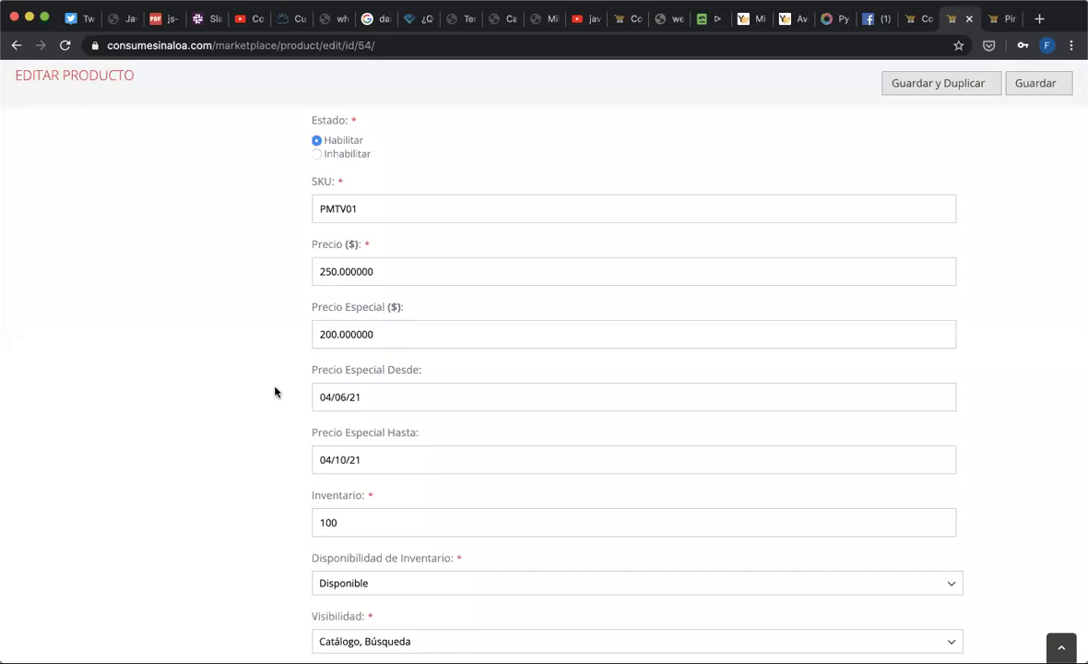
pyautogui.scroll(-3, 274, 390)
pyautogui.scroll(-2, 275, 391)
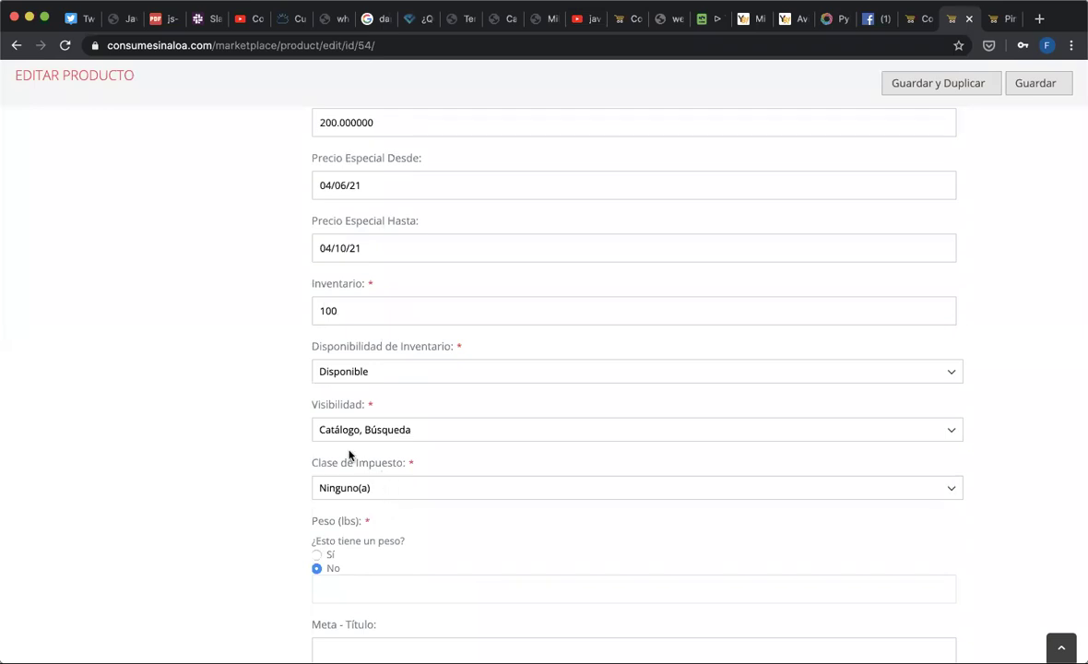
pyautogui.scroll(-1, 383, 476)
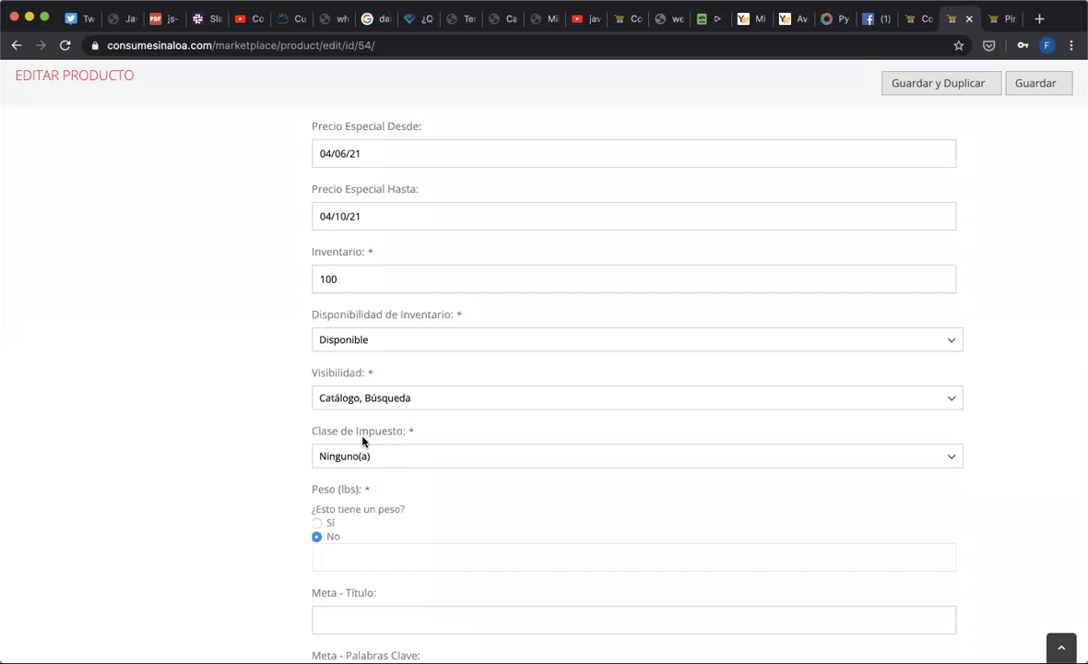
# - Set Clase de Impuesto from Ninguno(a) to Taxable Goods, then return to the top of the form
pyautogui.click(371, 456)
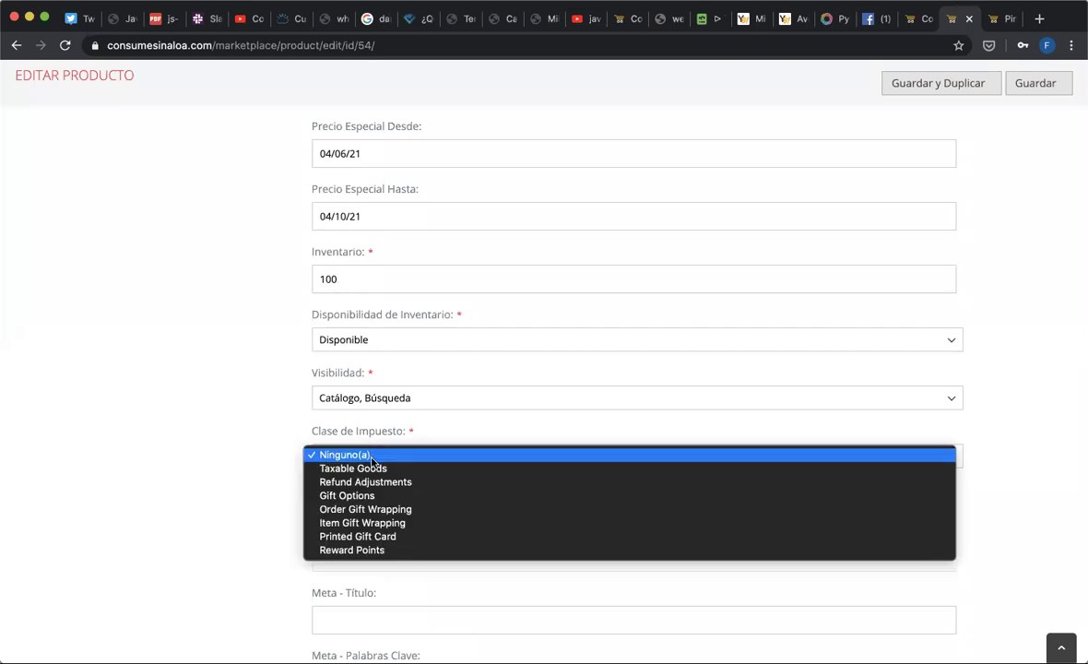
pyautogui.click(374, 469)
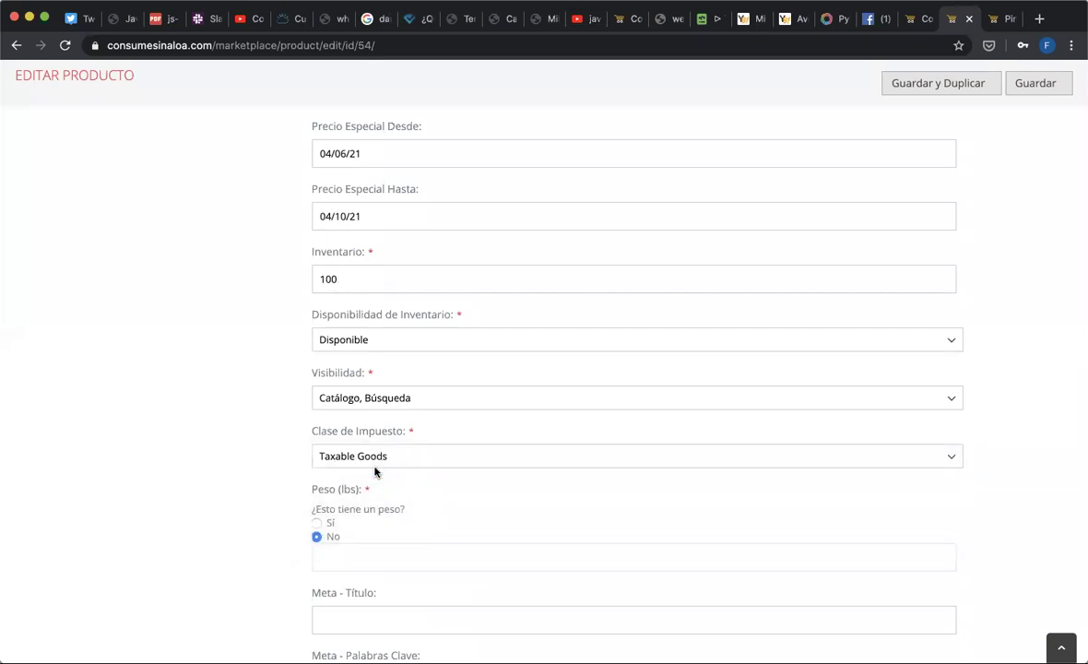
pyautogui.scroll(-2, 409, 508)
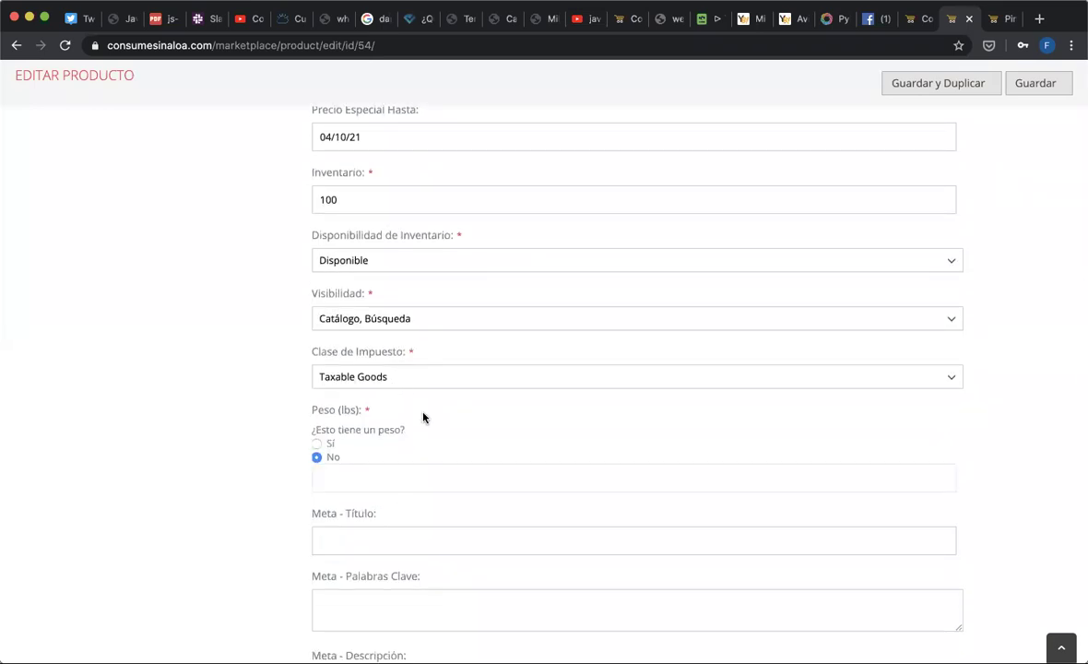
pyautogui.scroll(-2, 424, 418)
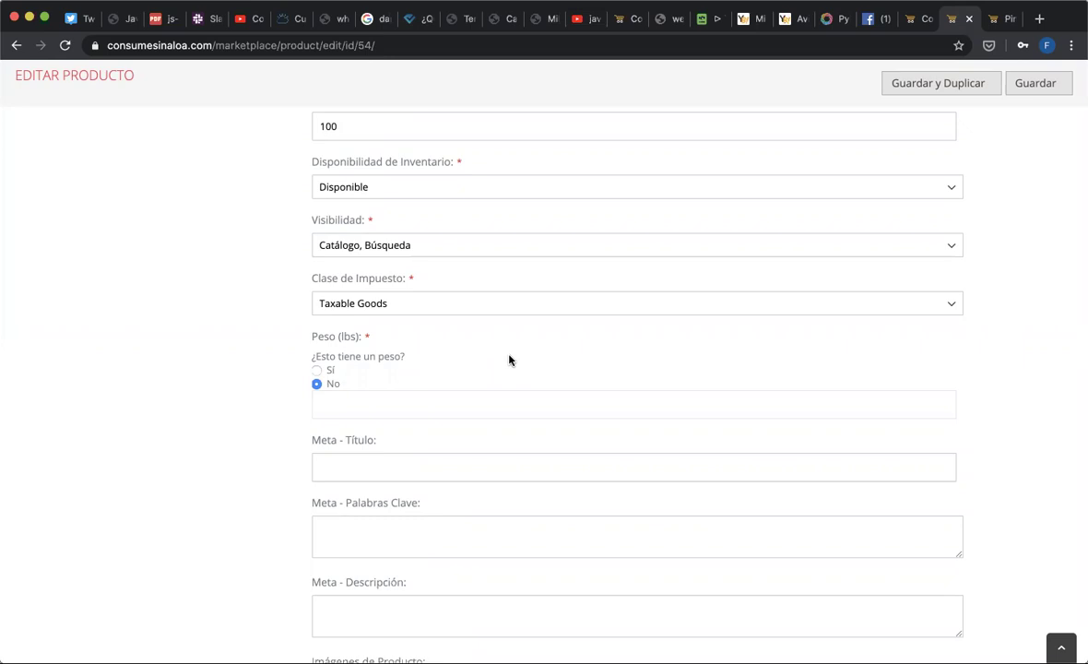
pyautogui.scroll(-3, 509, 359)
pyautogui.scroll(10, 509, 359)
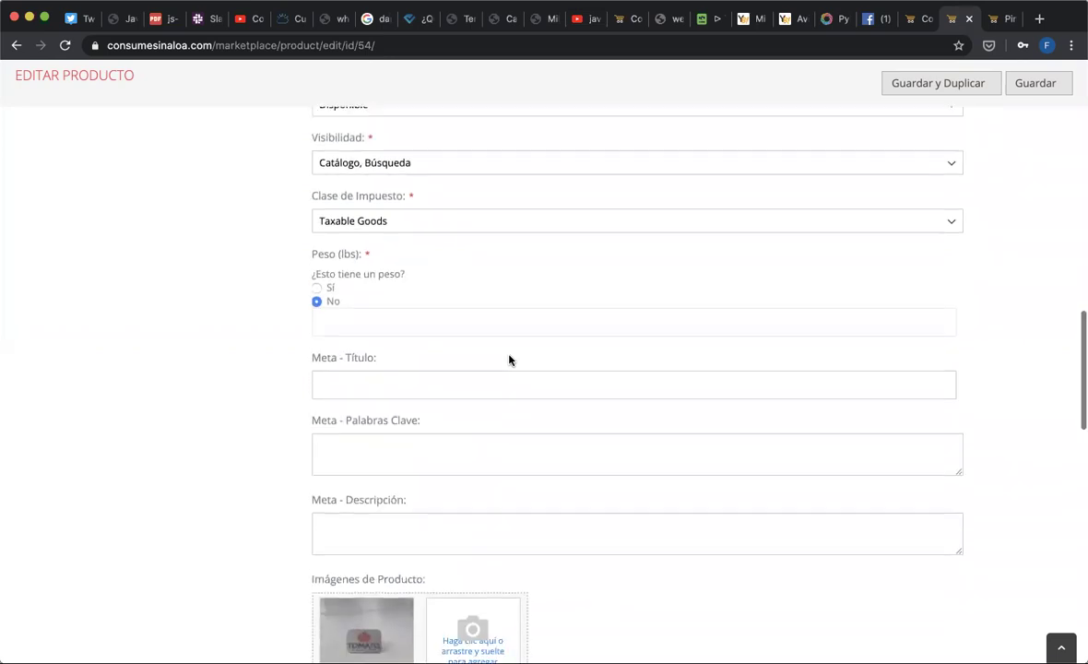
pyautogui.scroll(10, 509, 359)
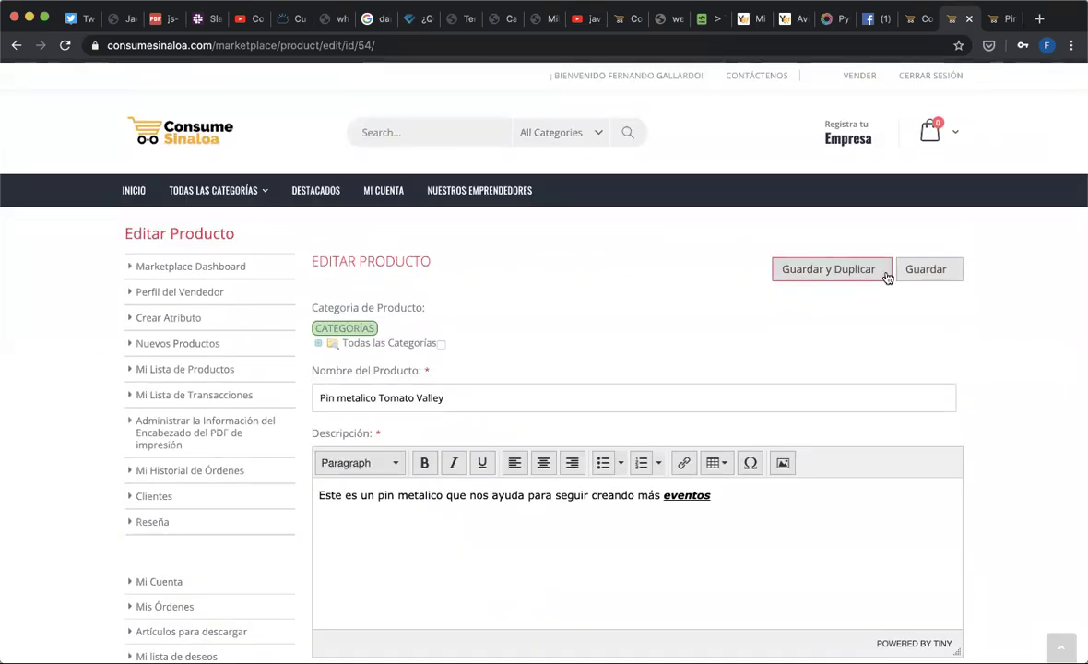
# - Save the Pin metalico Tomato Valley edits with Guardar and review the saved fields, including Taxable Goods
pyautogui.click(935, 275)
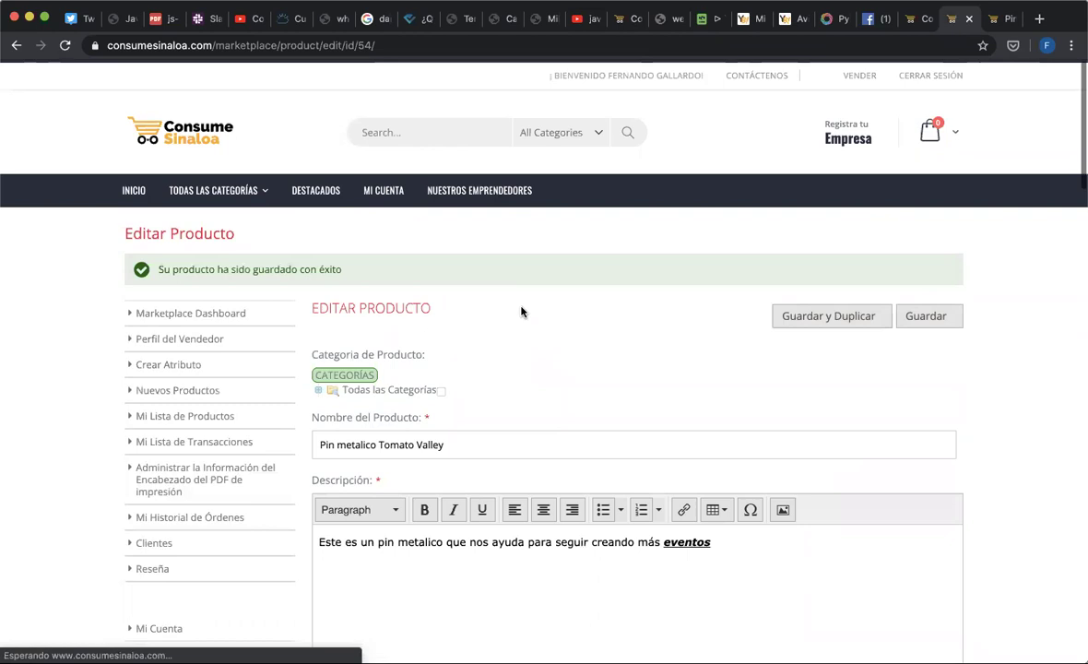
pyautogui.scroll(-10, 521, 311)
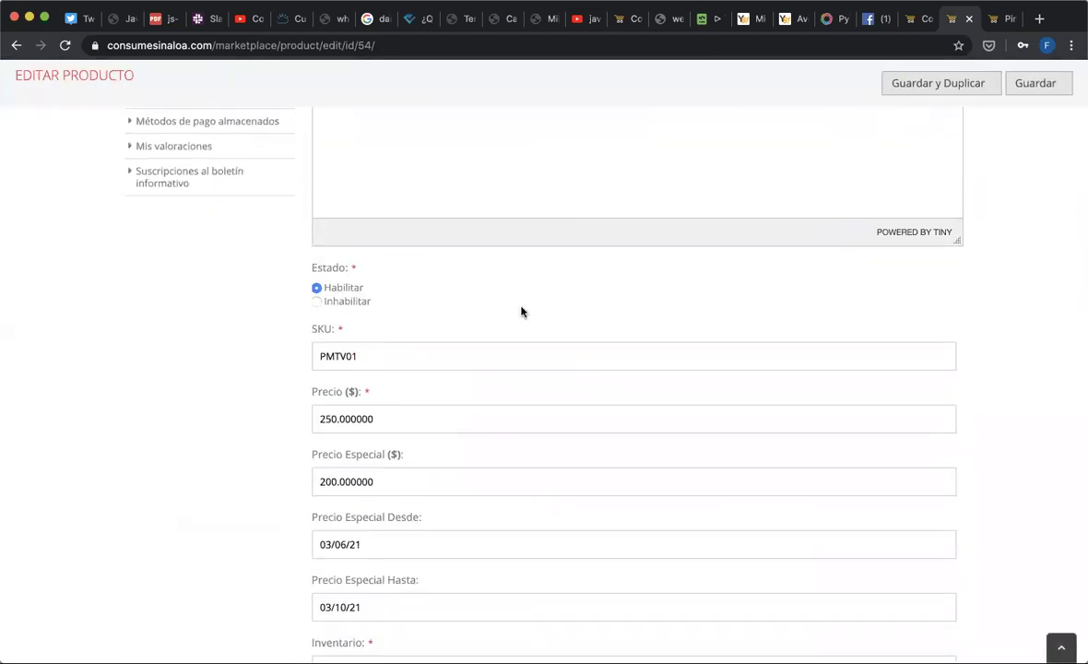
pyautogui.scroll(-5, 521, 312)
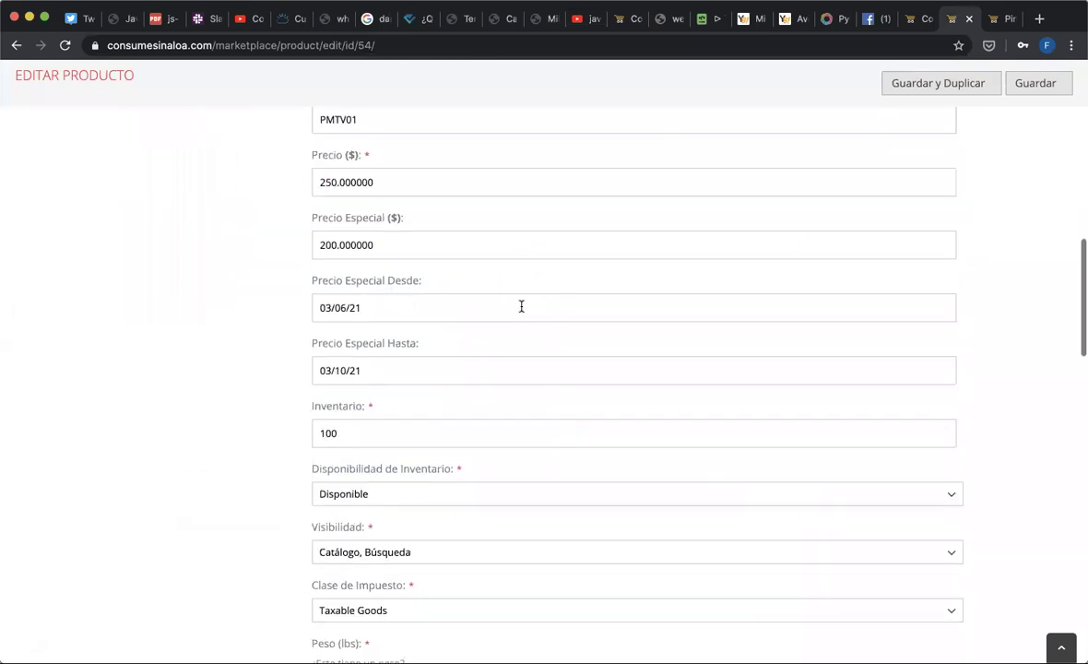
pyautogui.scroll(-5, 521, 309)
pyautogui.scroll(-5, 521, 311)
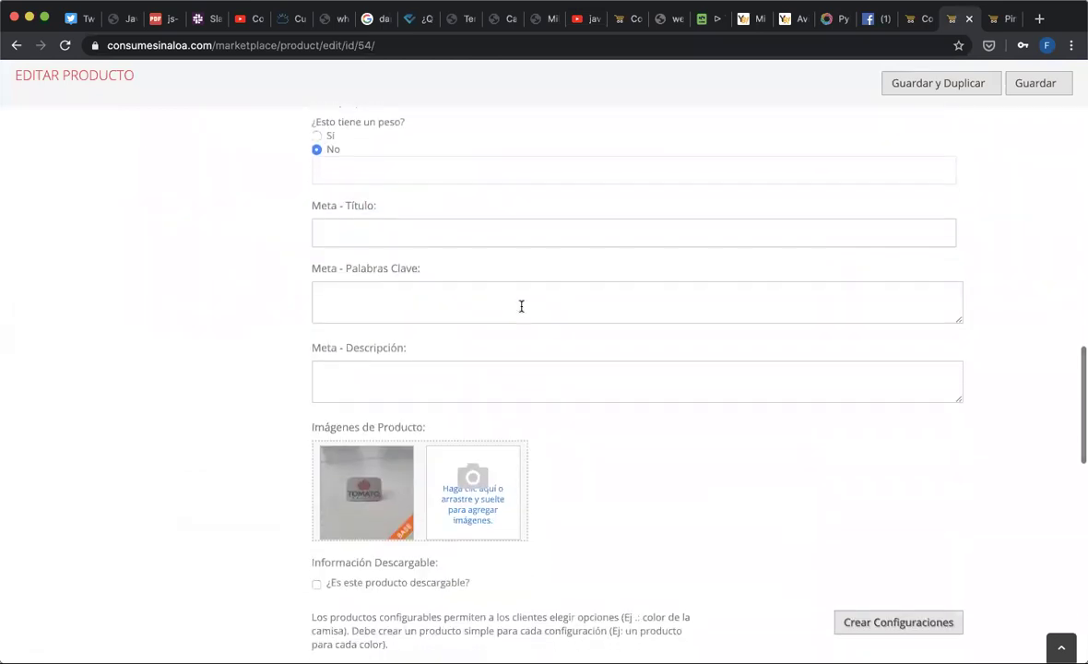
pyautogui.scroll(-5, 521, 309)
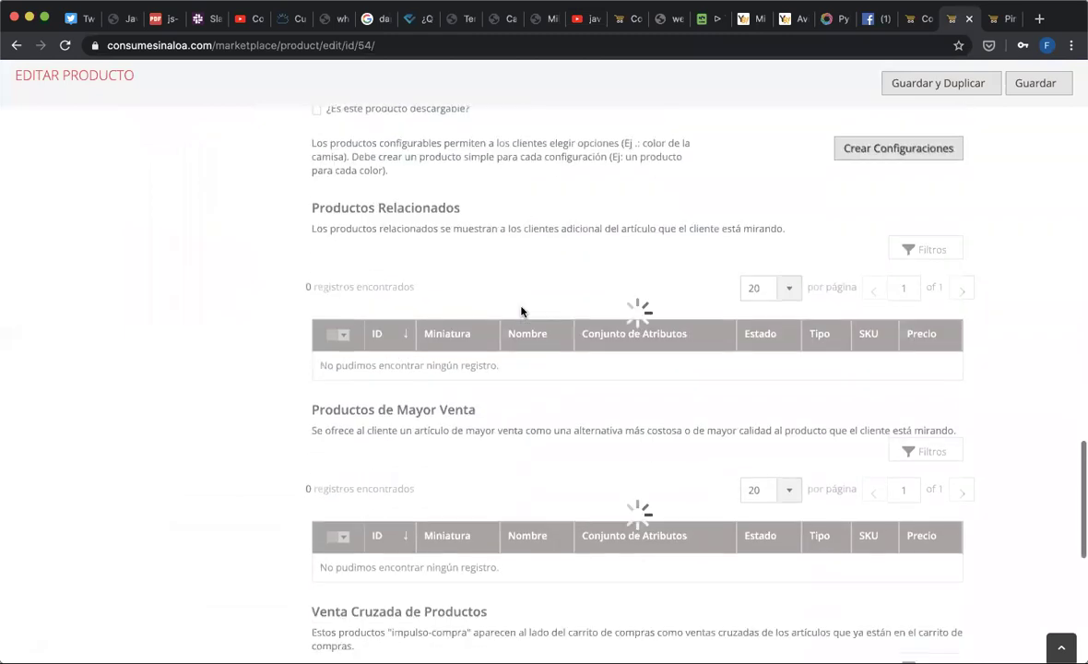
pyautogui.scroll(-5, 521, 312)
pyautogui.scroll(10, 521, 309)
pyautogui.scroll(3, 521, 307)
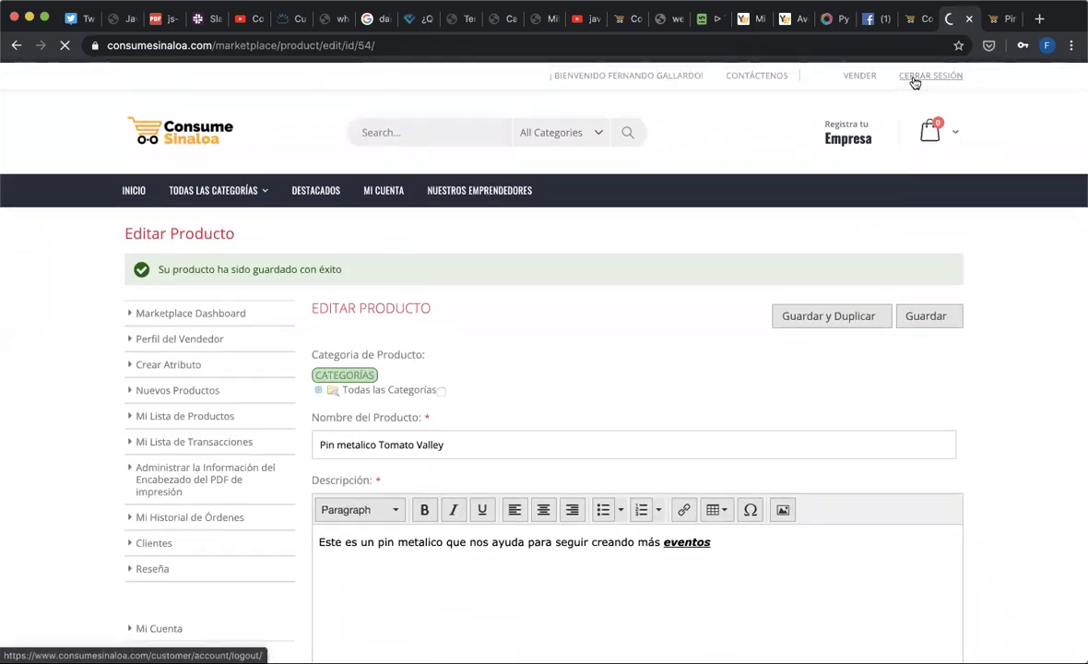
# - Log out via CERRAR SESIÓN and continue to the Consume Sinaloa homepage
pyautogui.click(914, 82)
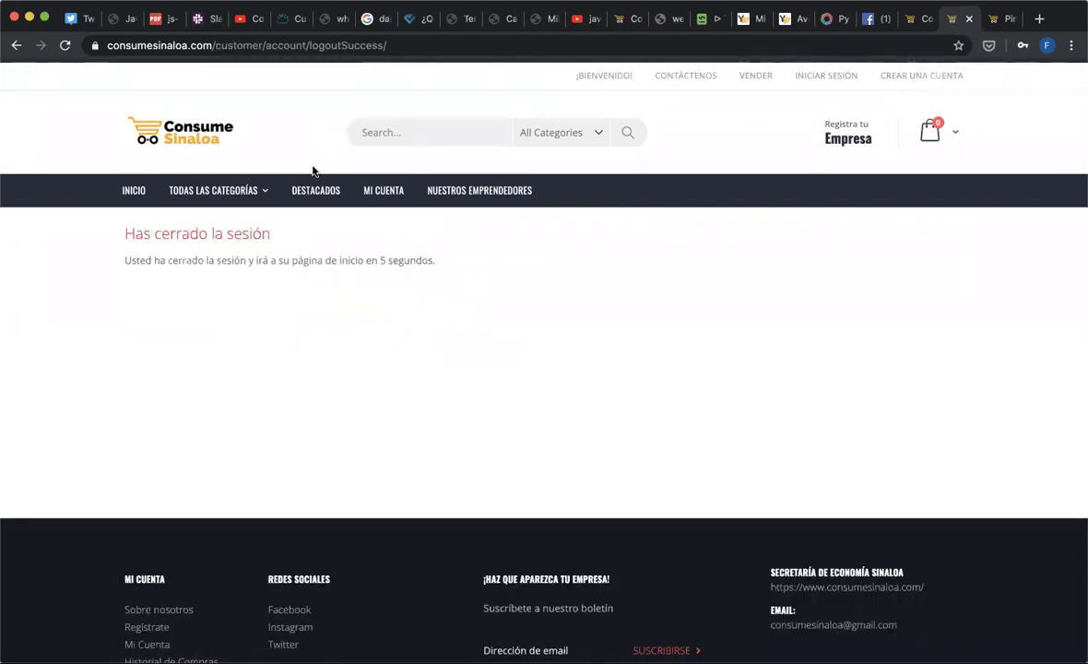
pyautogui.click(191, 149)
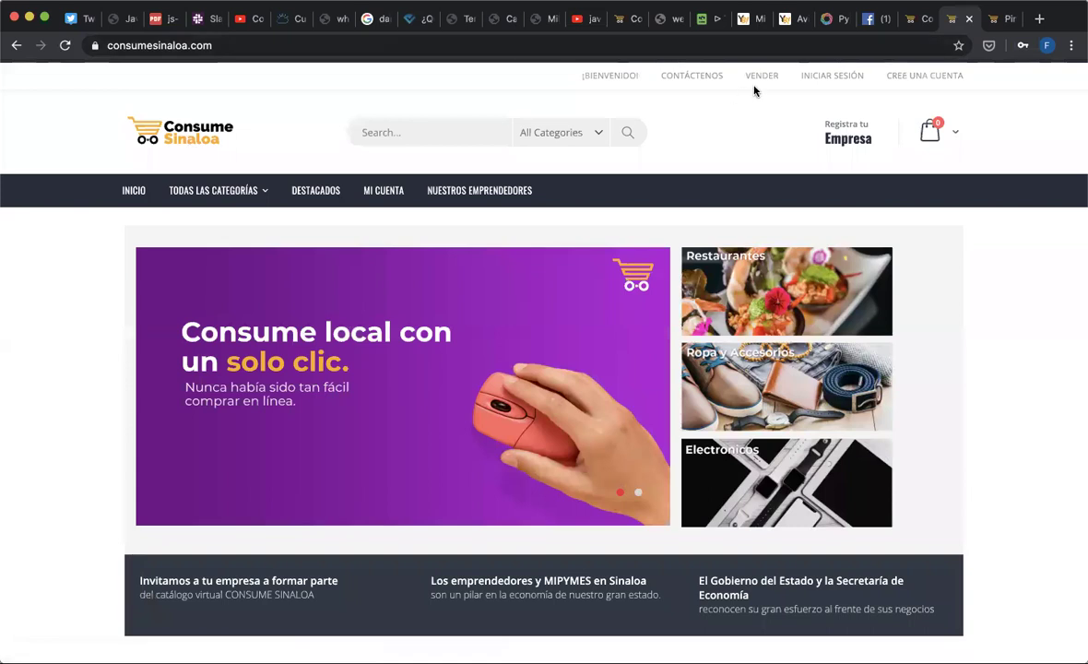
# - Open Registra tu Empresa and enter the seller's full name and e-mail address
pyautogui.click(856, 138)
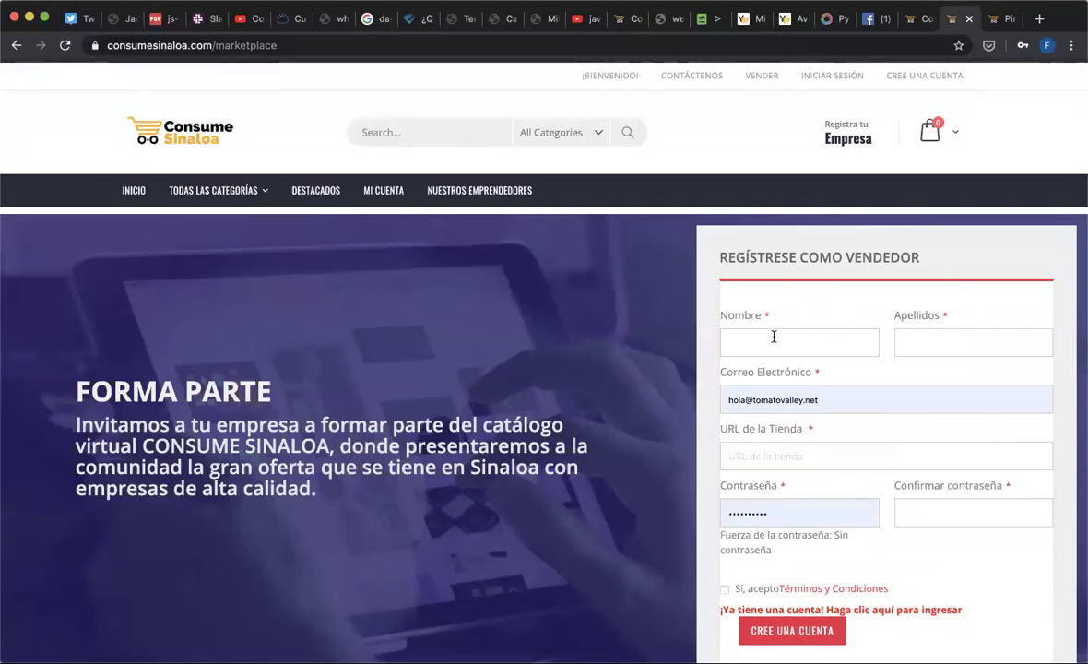
pyautogui.click(773, 336)
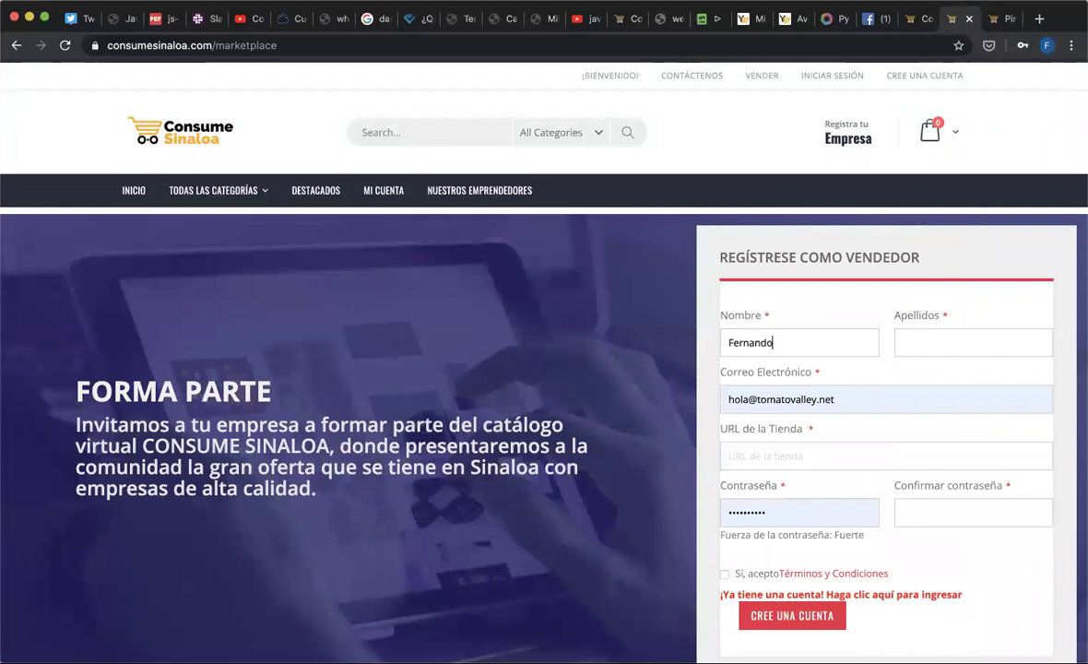
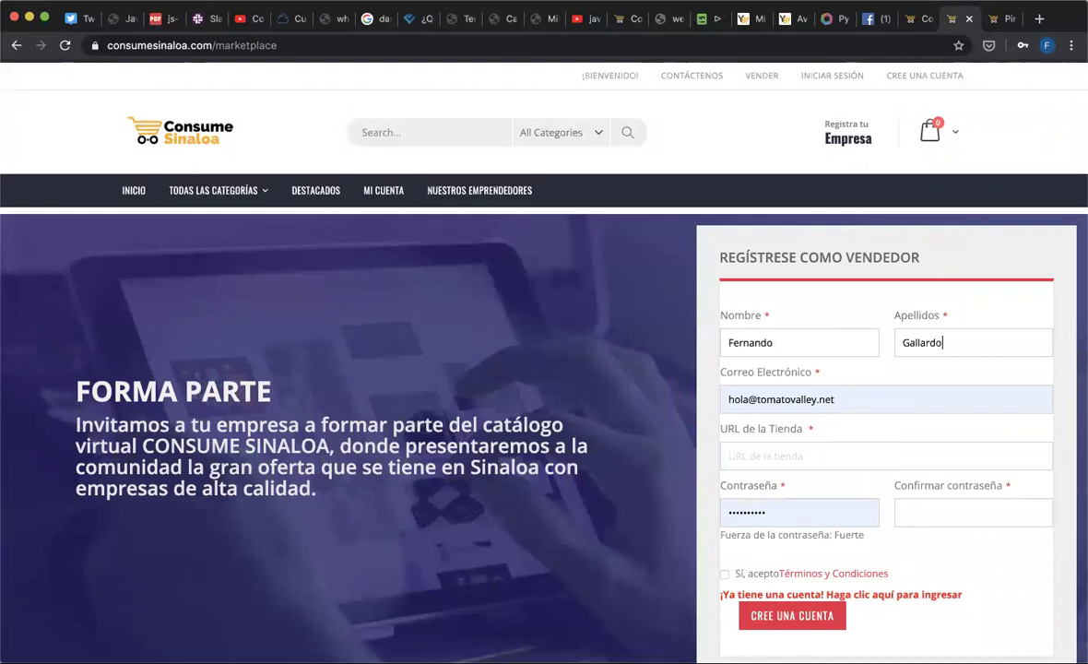
pyautogui.press('Tab')
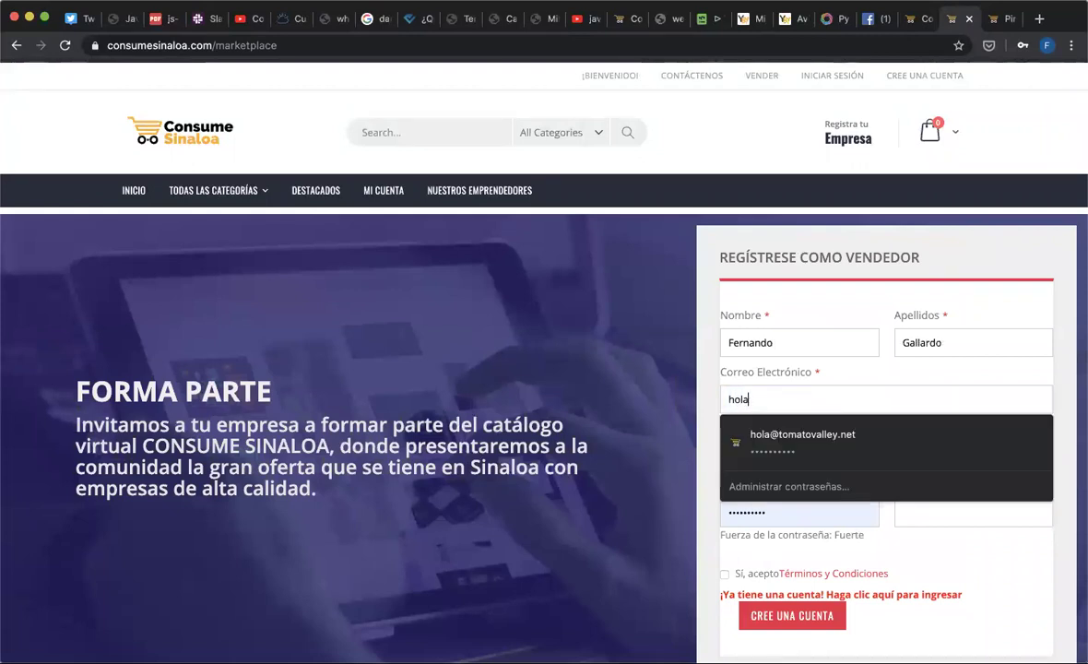
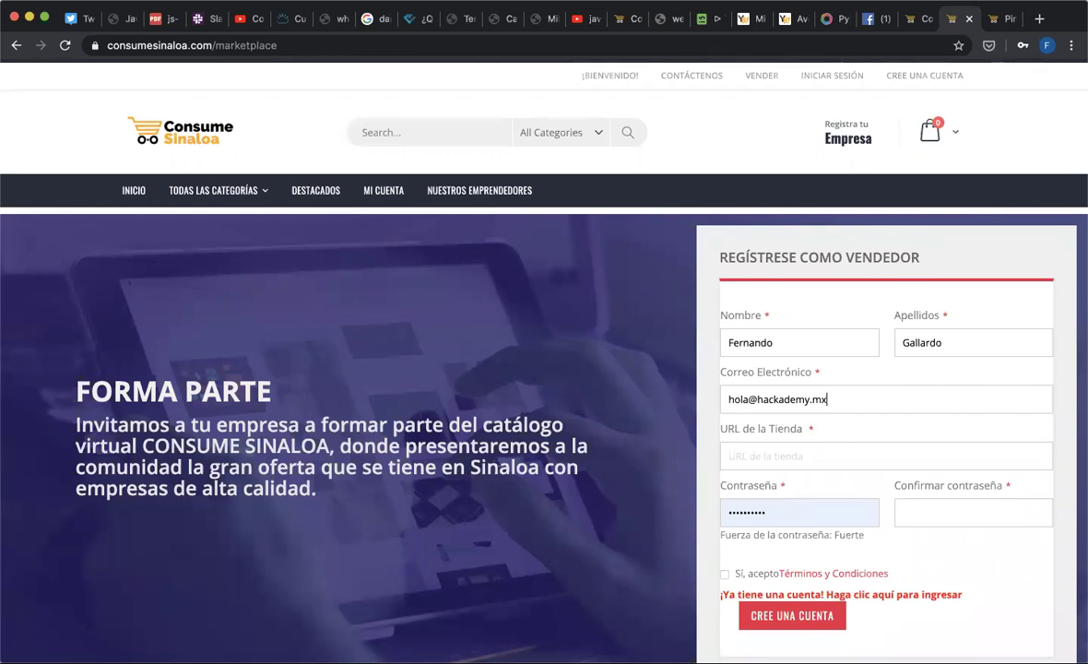
# - Enter store URL tomatovalley and trigger its availability check, which rejects it
pyautogui.click(794, 459)
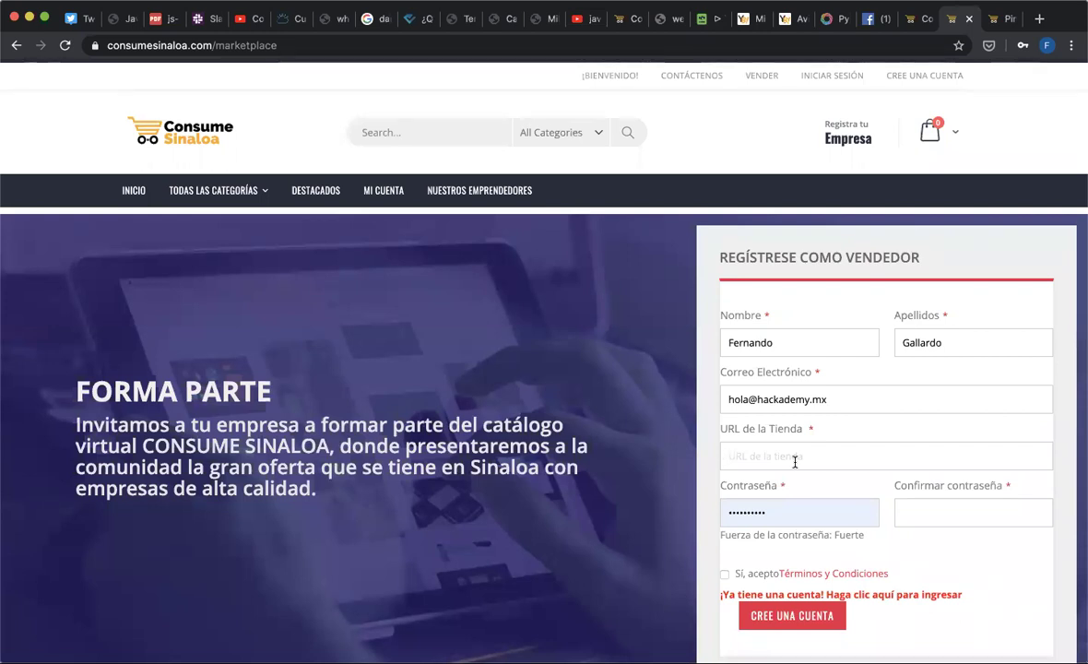
pyautogui.write('tomatovalley')
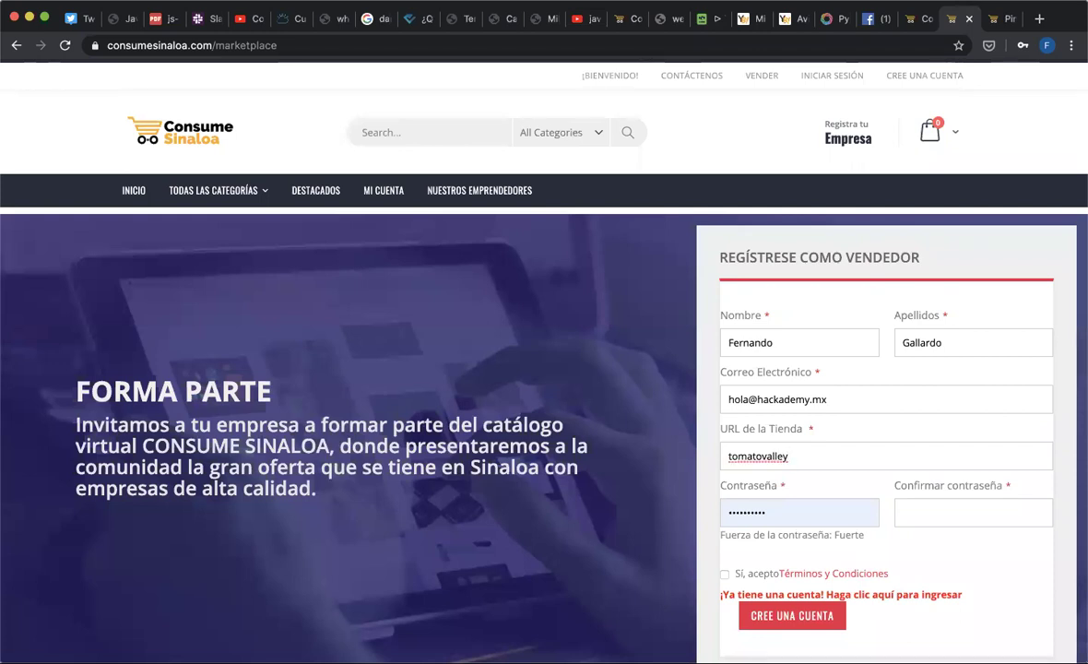
pyautogui.press('Tab')
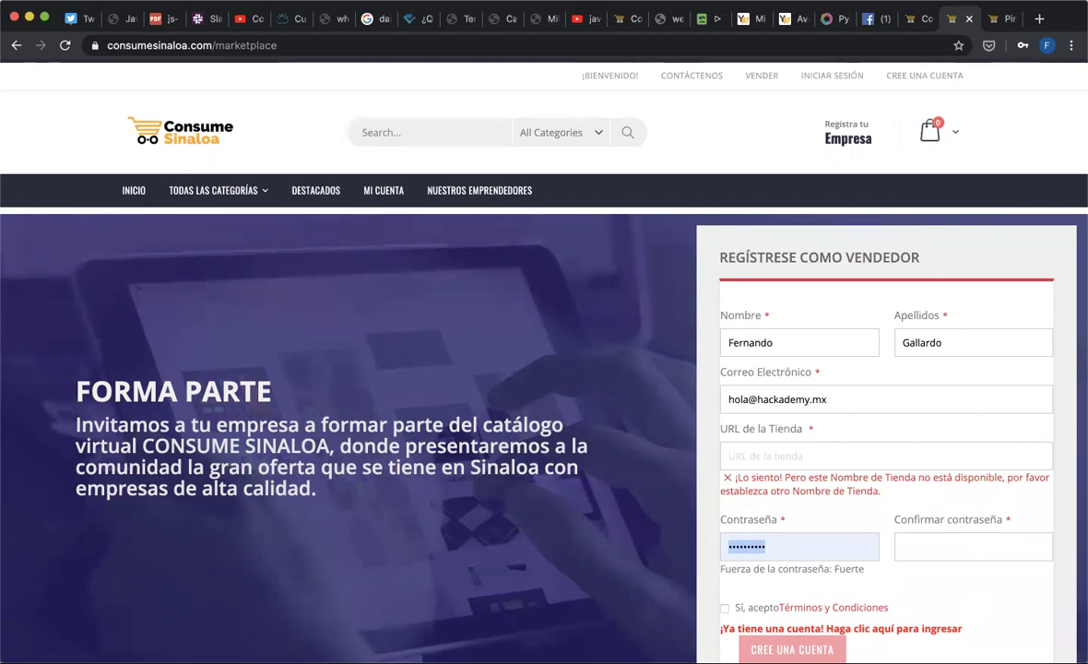
# - Replace the store URL with tomatoevalley and recheck its availability
pyautogui.click(781, 454)
pyautogui.write('totoev')
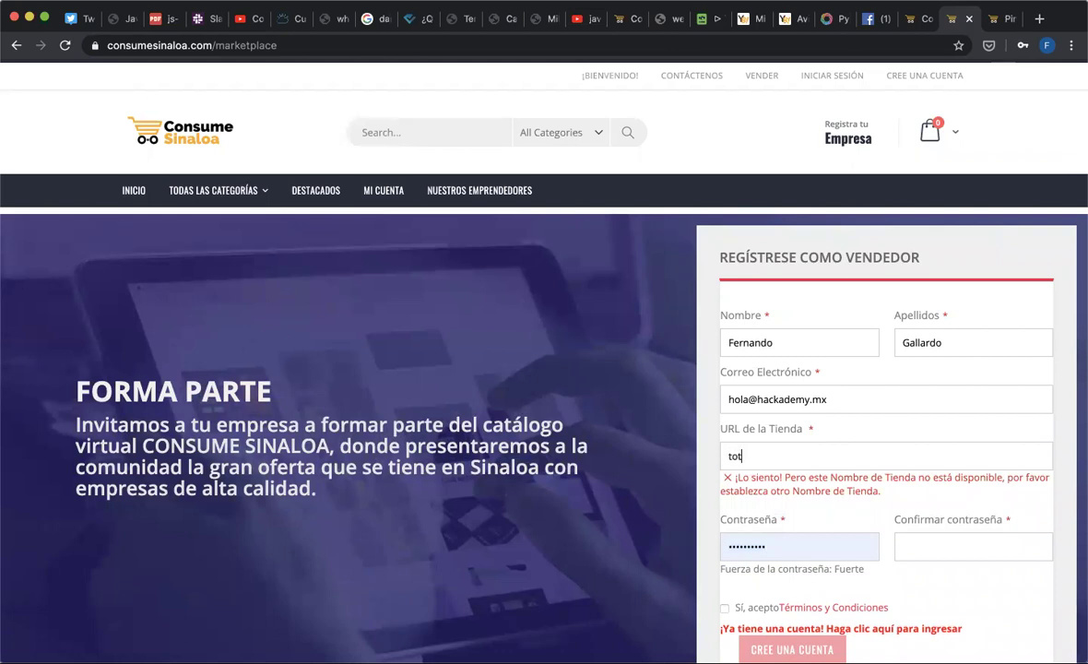
pyautogui.press('BackSpace')
pyautogui.press('BackSpace')
pyautogui.press('BackSpace')
pyautogui.press('BackSpace')
pyautogui.write('matoevalley')
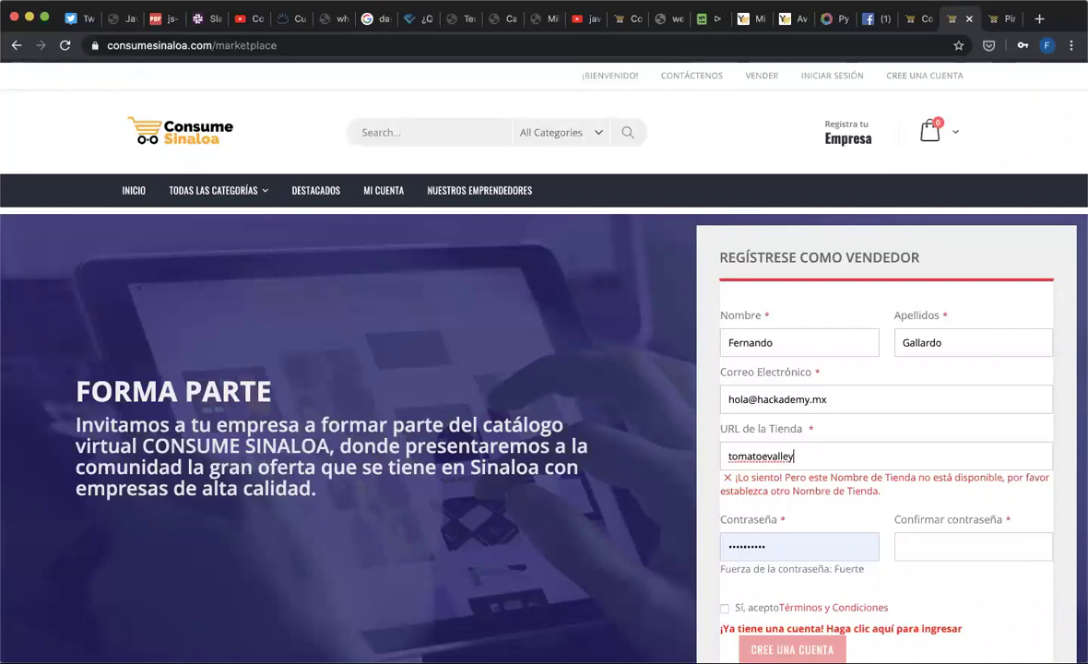
pyautogui.press('Tab')
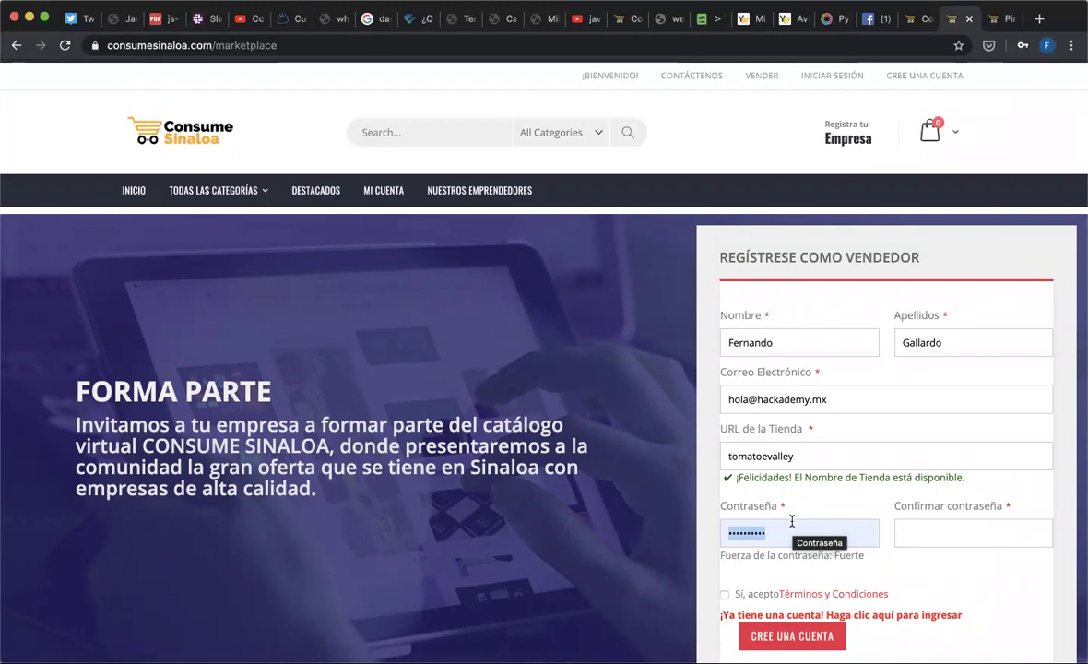
# - Go via the sign-in page to ABRA SU TIENDA, reaching the Marketplace Dashboard with $0.00 lifetime sales
pyautogui.click(815, 76)
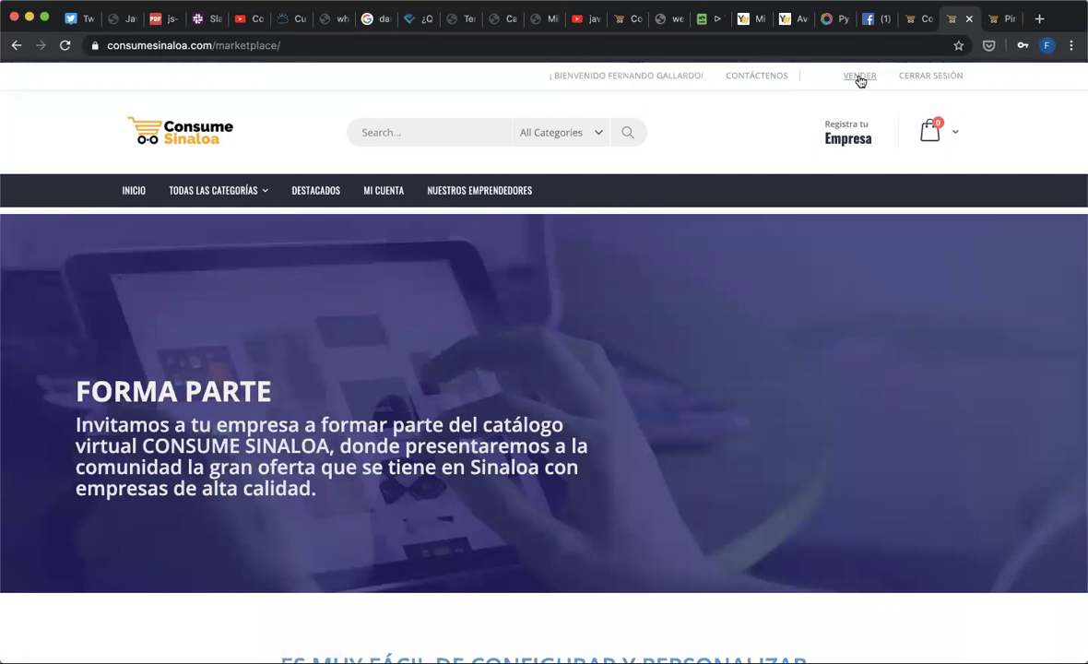
pyautogui.scroll(-15, 762, 289)
pyautogui.scroll(4, 762, 288)
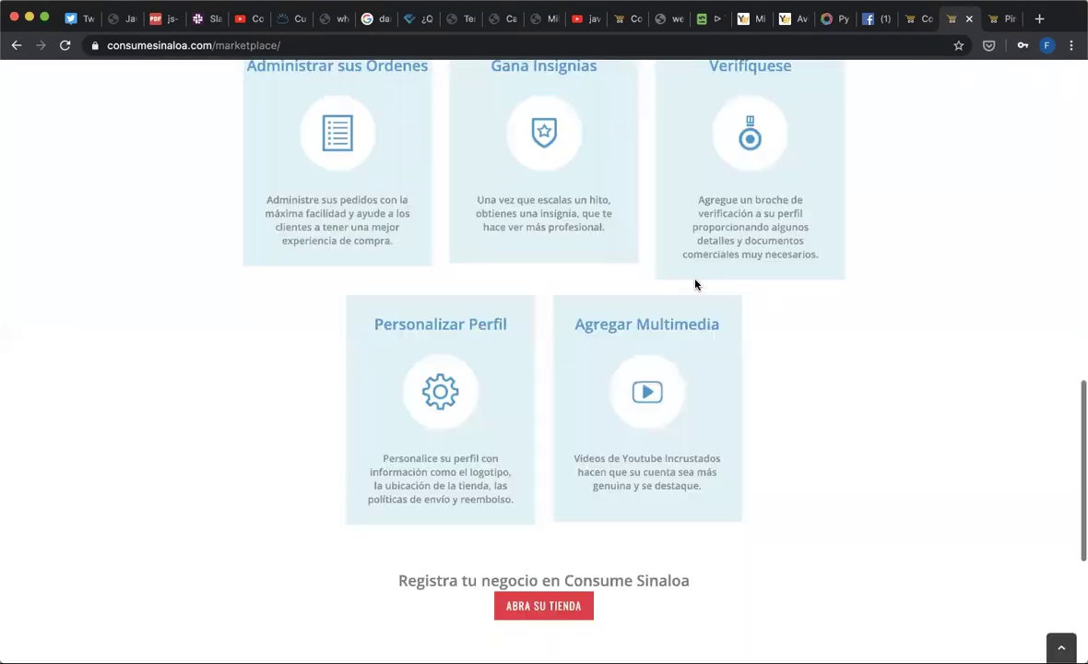
pyautogui.click(561, 617)
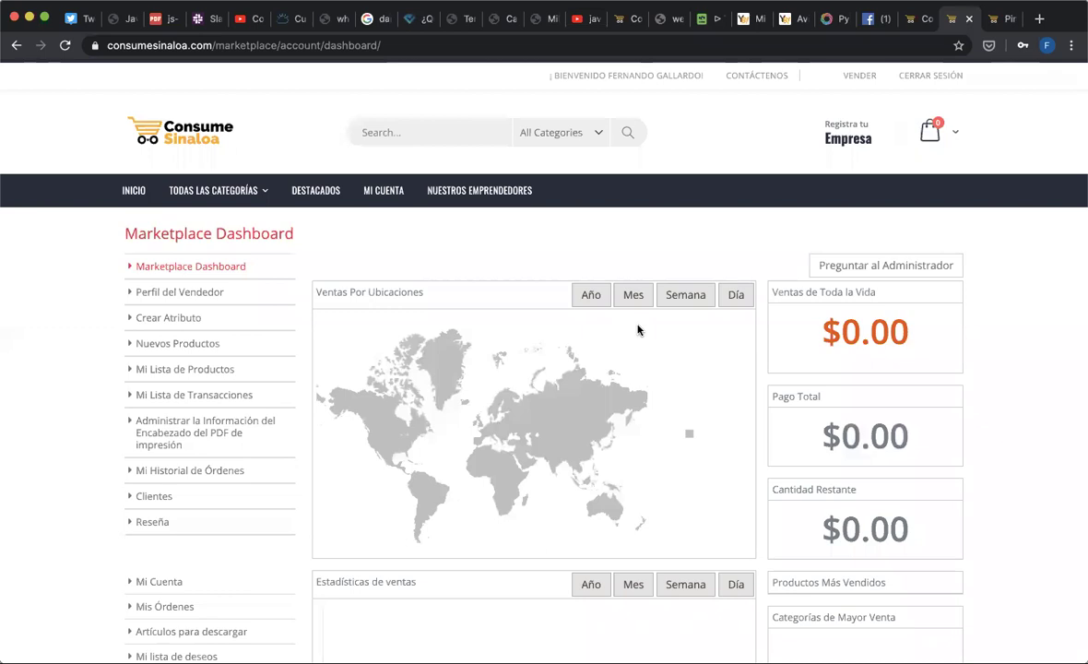
# - On the homepage's ÚLTIMOS PRODUCTOS, open Pulpa de Maracuyá Orgánica (10 Piezas) at $700.00
pyautogui.click(910, 18)
pyautogui.scroll(-2, 684, 493)
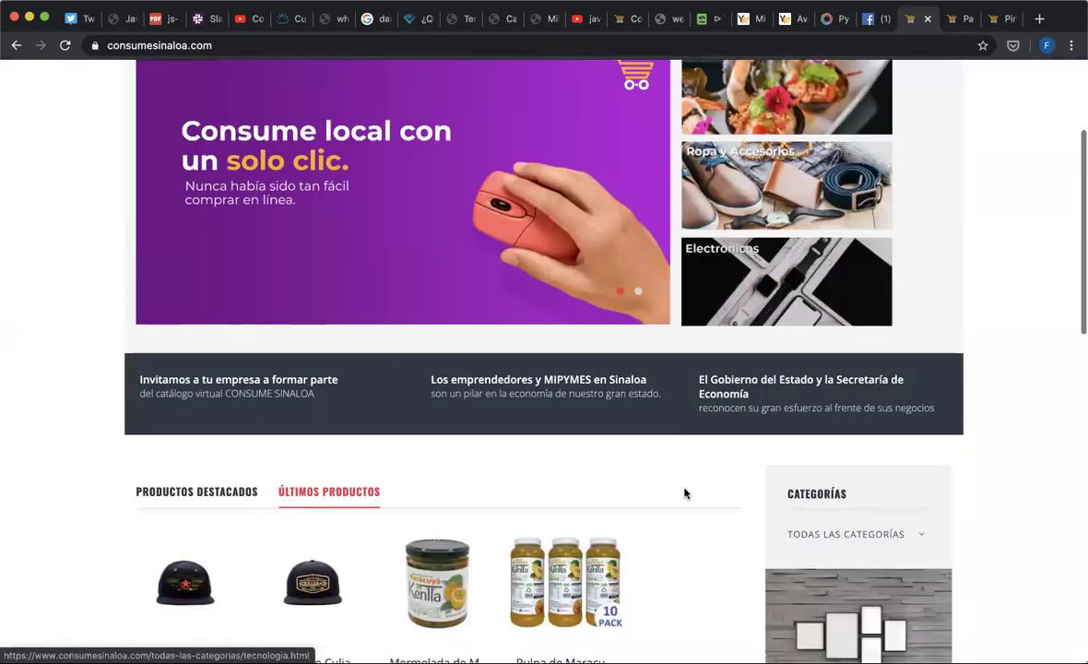
pyautogui.scroll(-1, 684, 493)
pyautogui.click(549, 547)
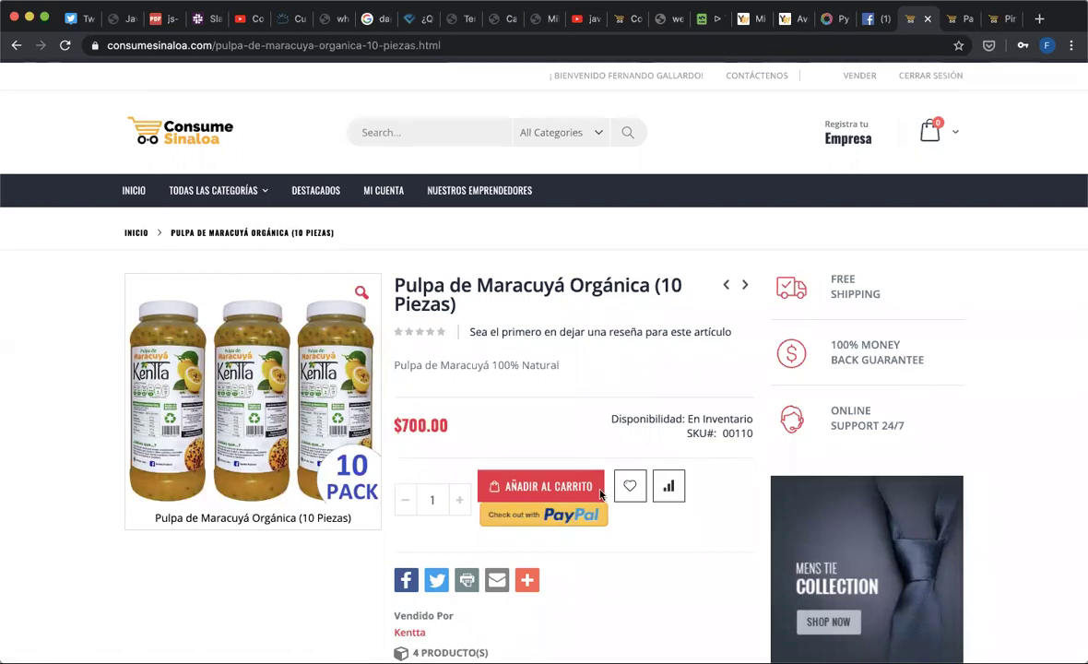
# - Browse the Kentta seller's store in its own tab, close it, and return to the homepage
pyautogui.keyDown('super'); pyautogui.click(410, 633); pyautogui.keyUp('super')
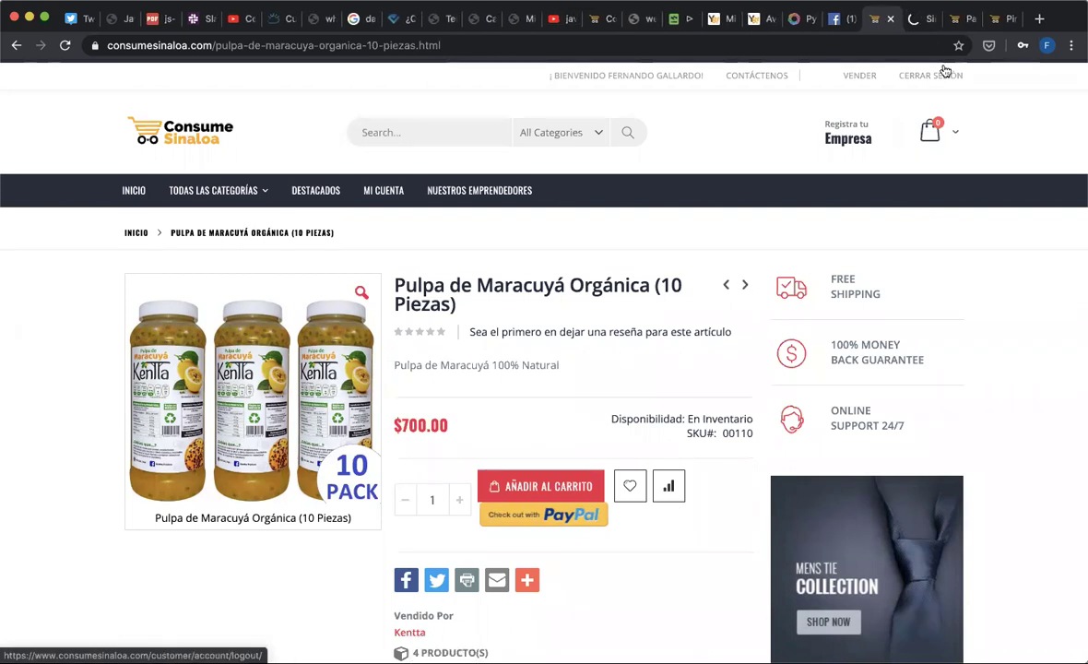
pyautogui.click(925, 17)
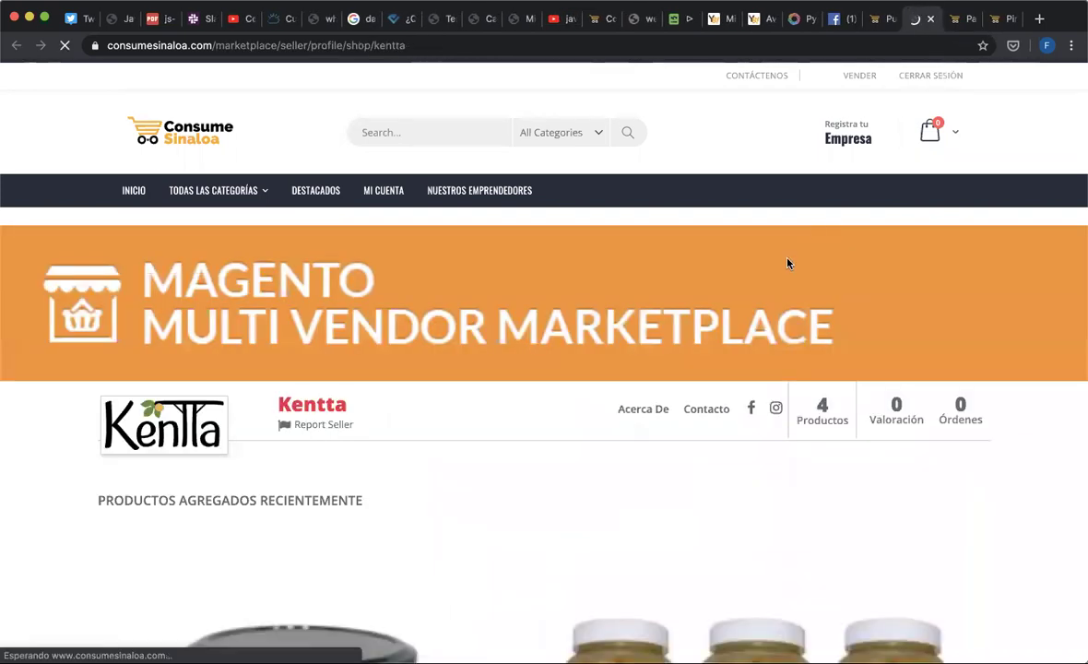
pyautogui.scroll(-5, 680, 515)
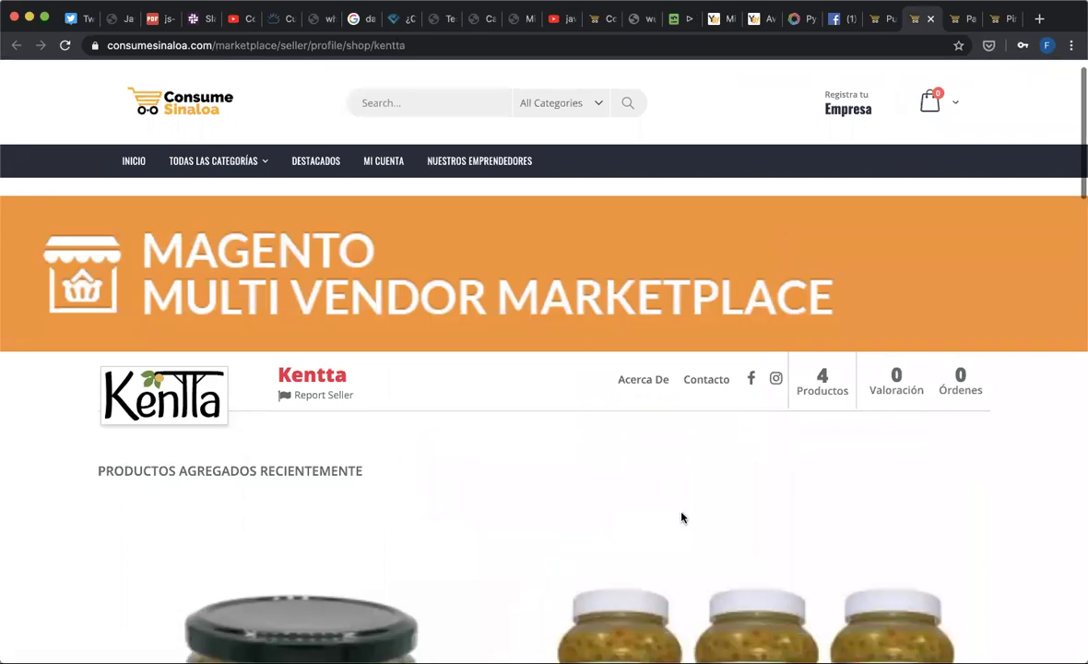
pyautogui.scroll(-10, 681, 519)
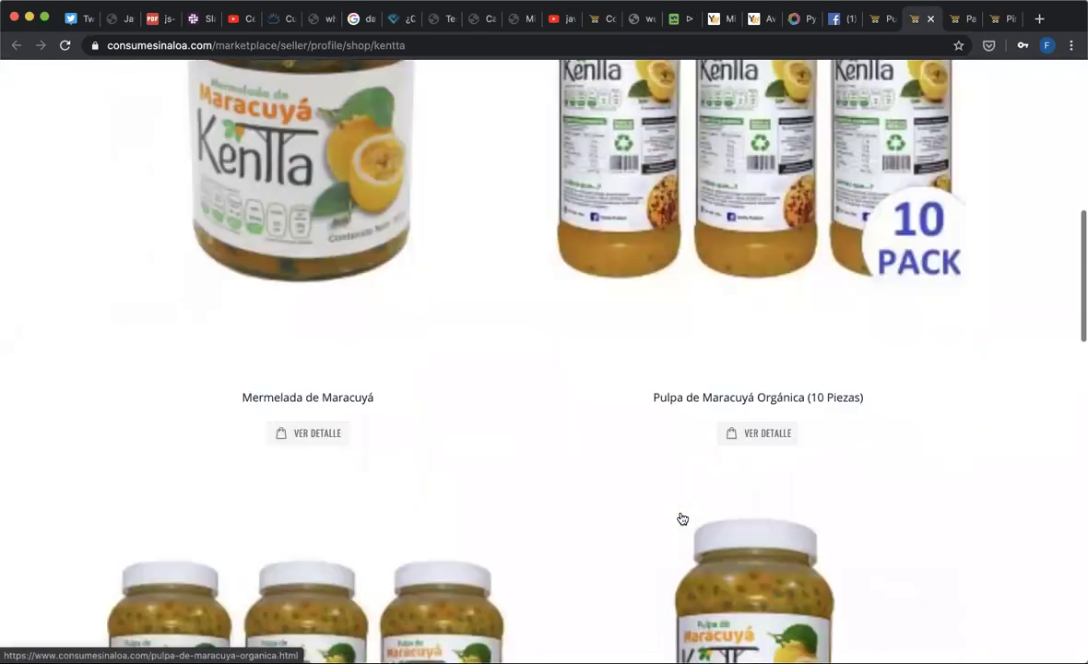
pyautogui.scroll(-7, 682, 518)
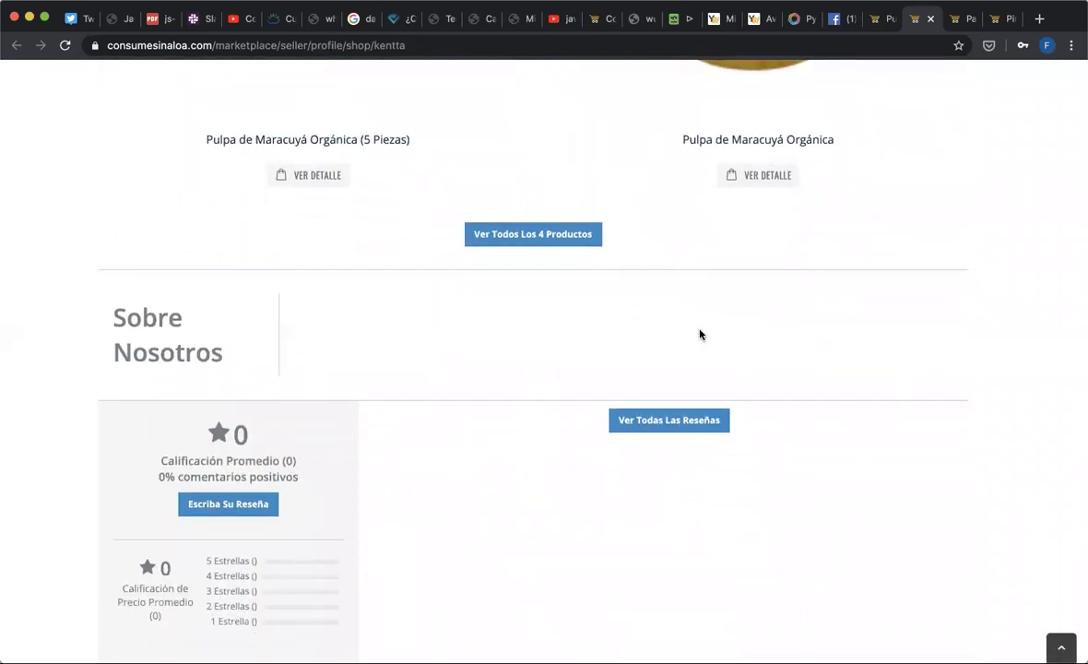
pyautogui.scroll(-1, 700, 334)
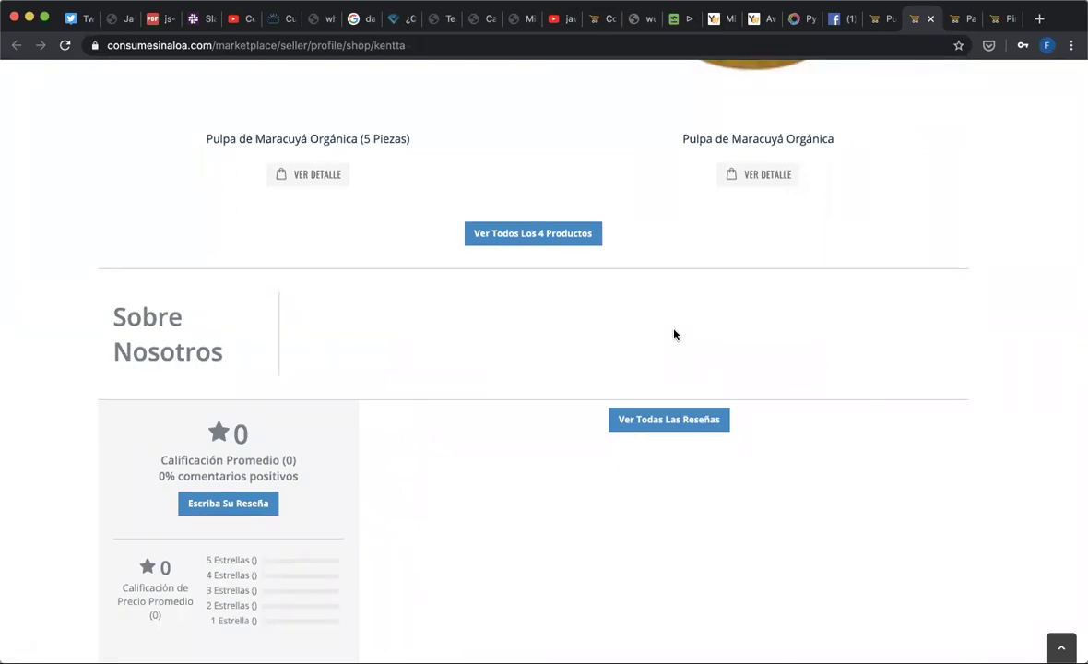
pyautogui.scroll(-2, 674, 334)
pyautogui.scroll(5, 674, 335)
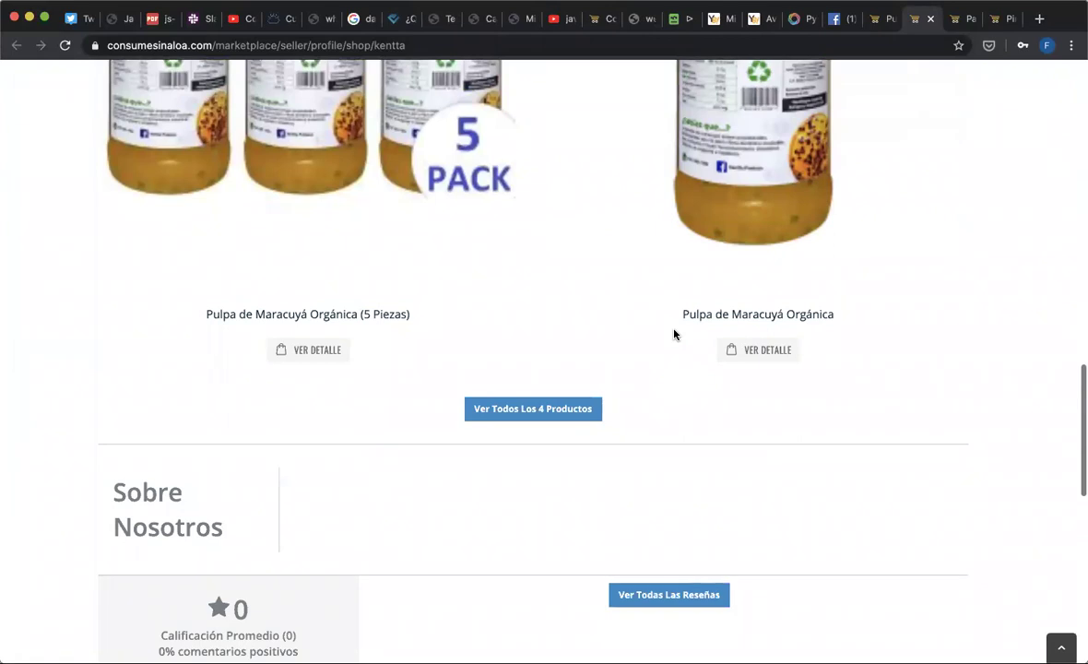
pyautogui.scroll(6, 674, 334)
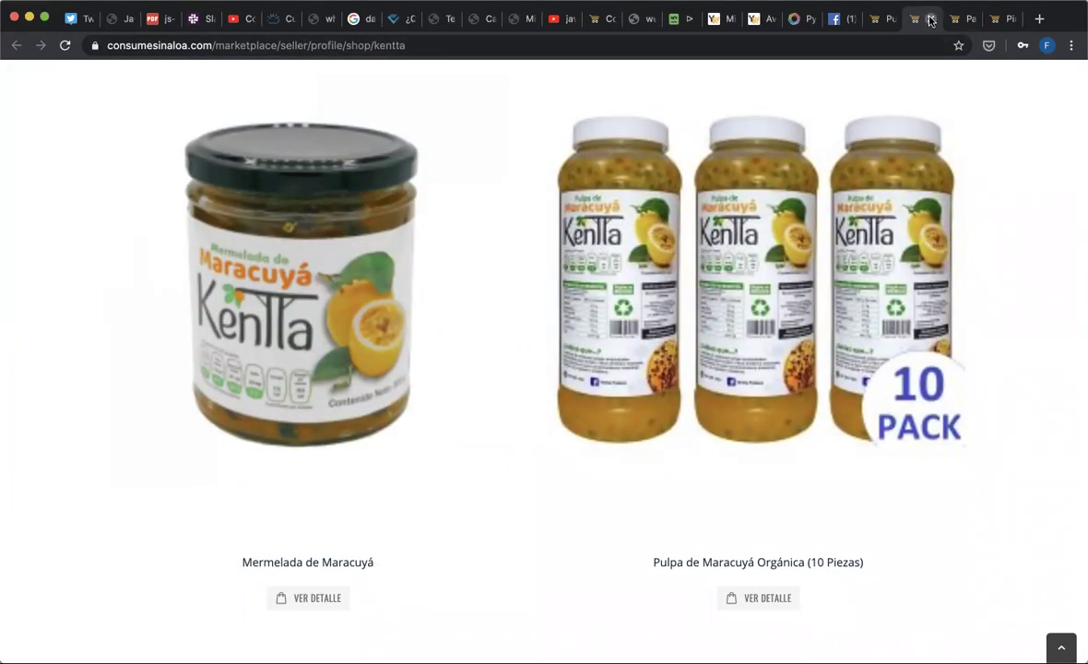
pyautogui.click(930, 18)
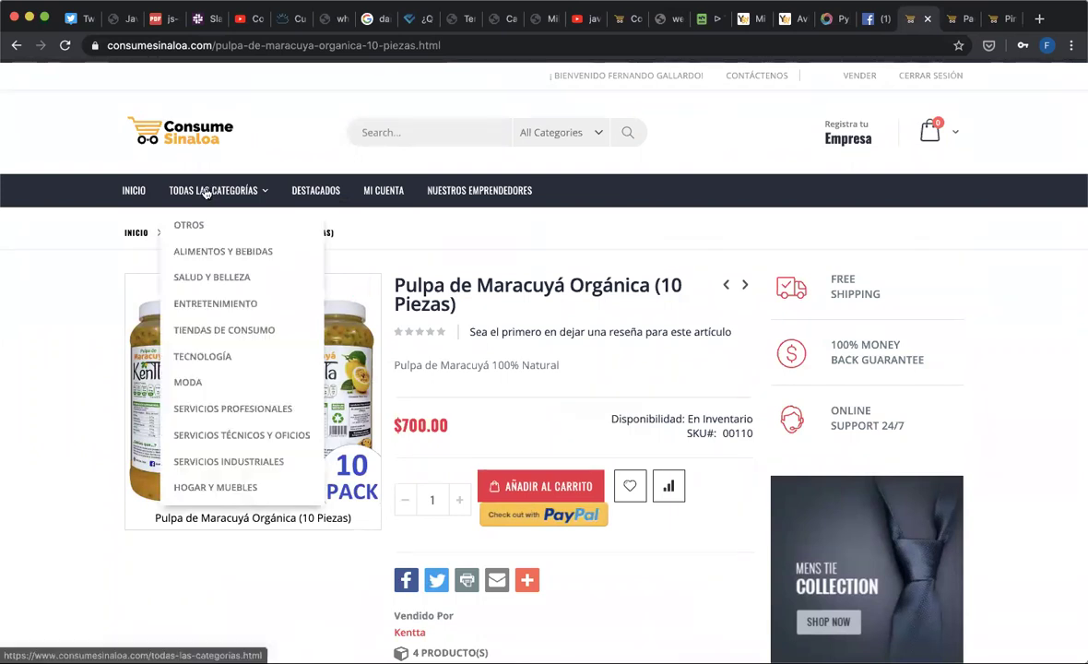
pyautogui.click(181, 138)
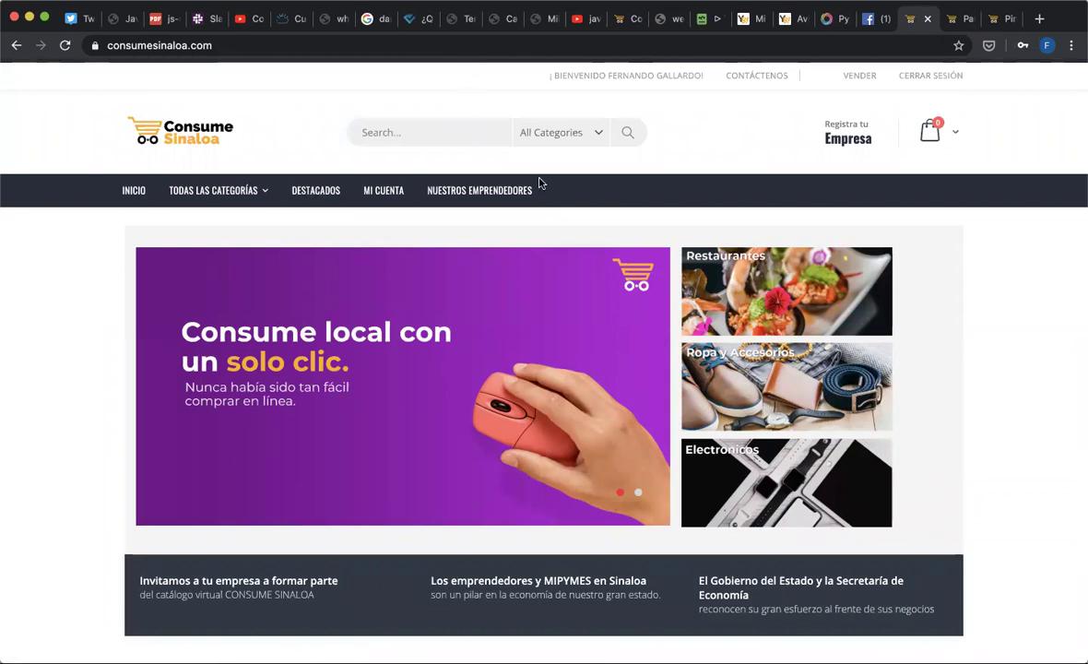
# - Search the store for 'imprerenta', then clear the misspelled search term
pyautogui.click(421, 134)
pyautogui.write('imprere')
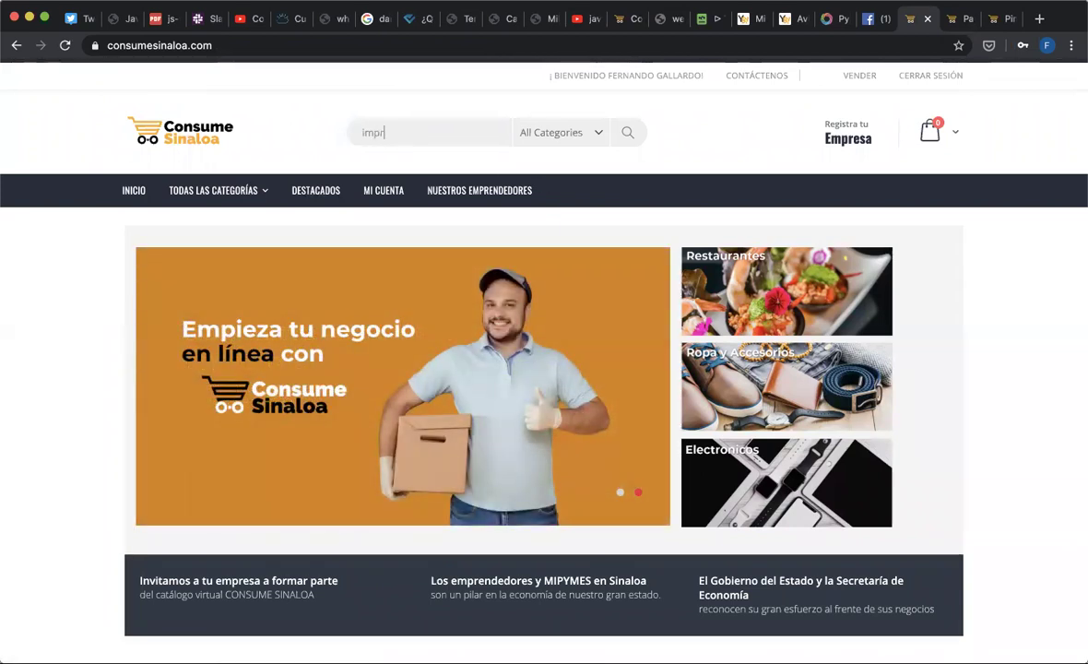
pyautogui.write('nta')
pyautogui.press('Return')
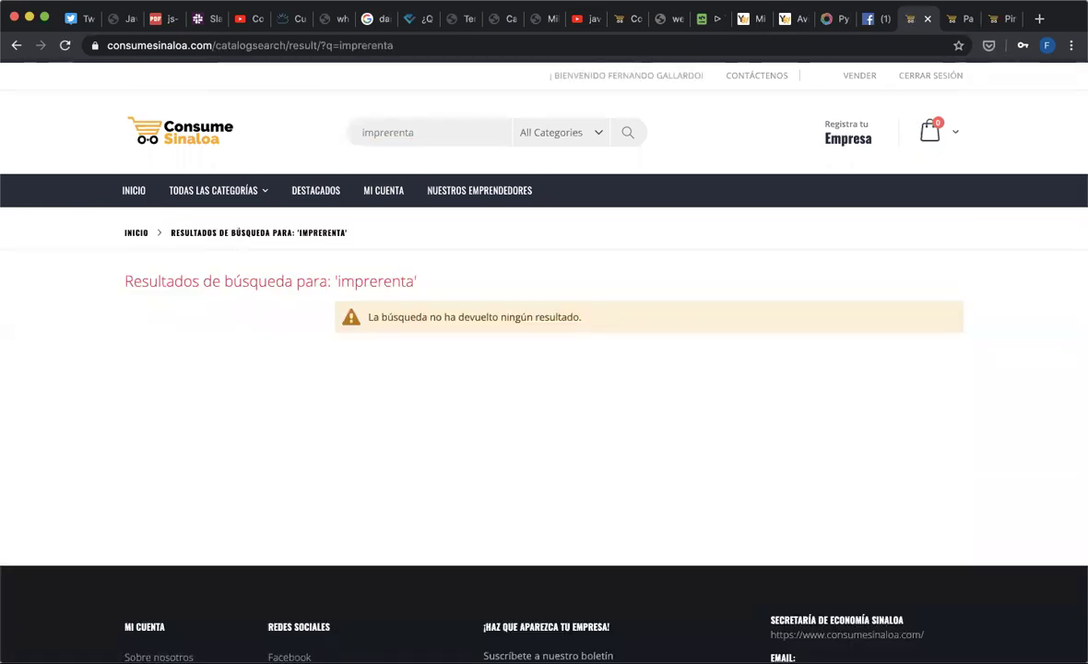
pyautogui.doubleClick(423, 137)
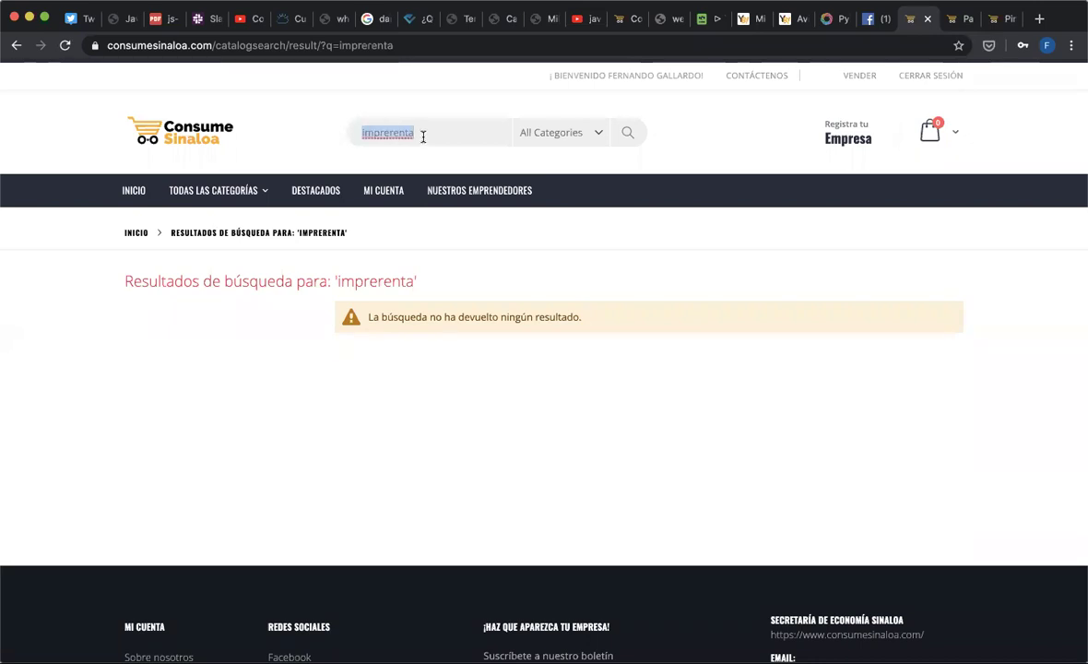
pyautogui.press('BackSpace')
# - From the homepage, search 'impresoras' and open the IMPRESORAS EN RENTA product
pyautogui.click(148, 132)
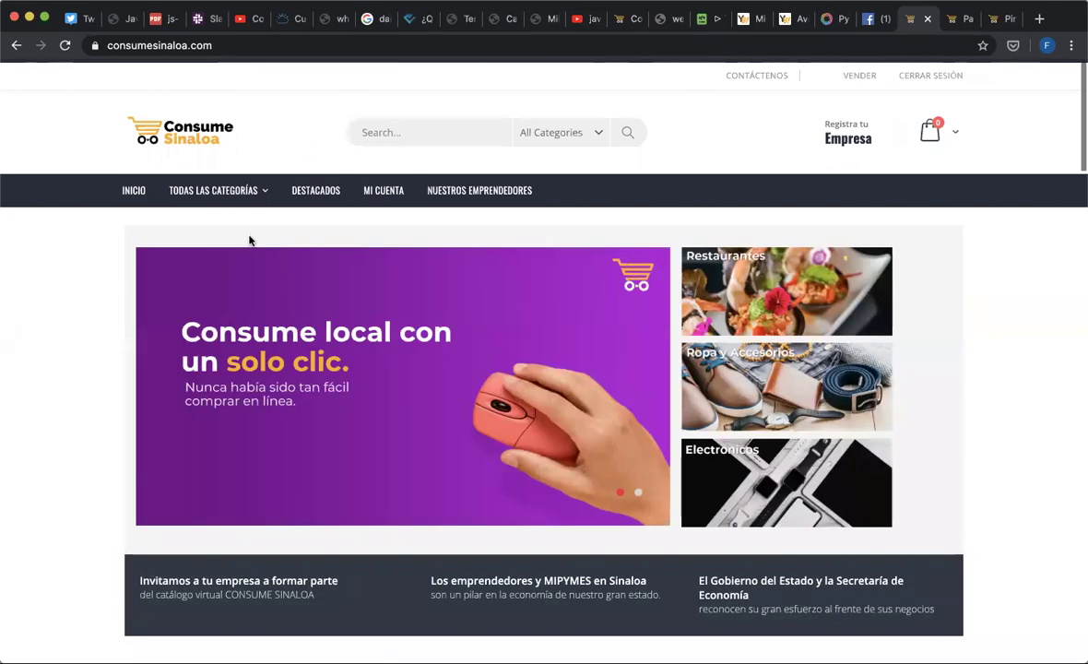
pyautogui.moveTo(213, 190)
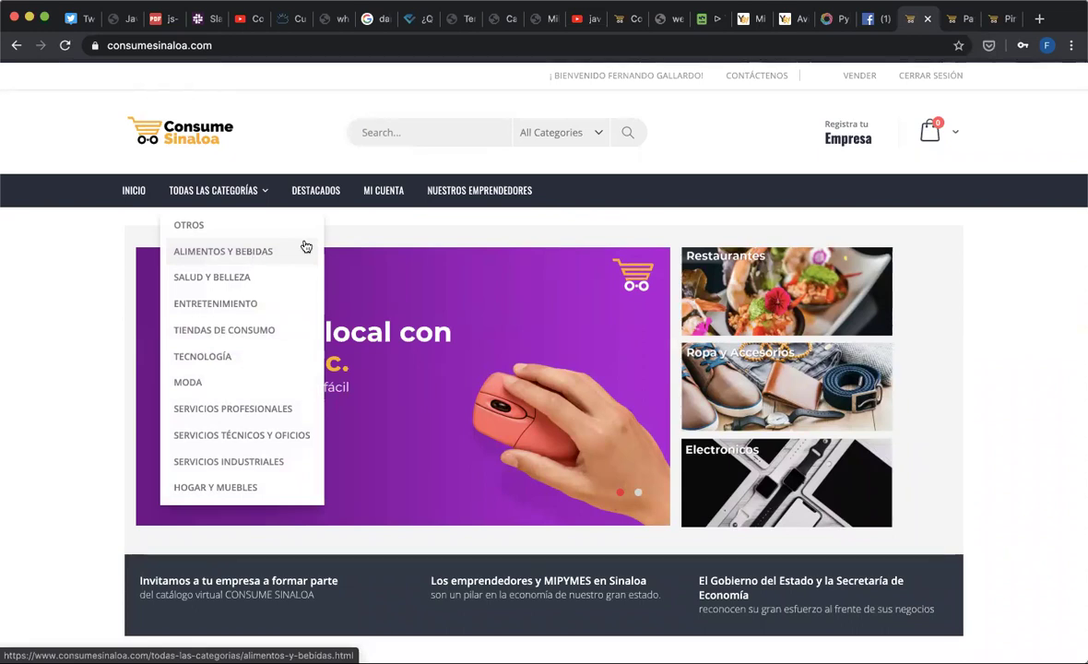
pyautogui.click(382, 134)
pyautogui.write('impresoras')
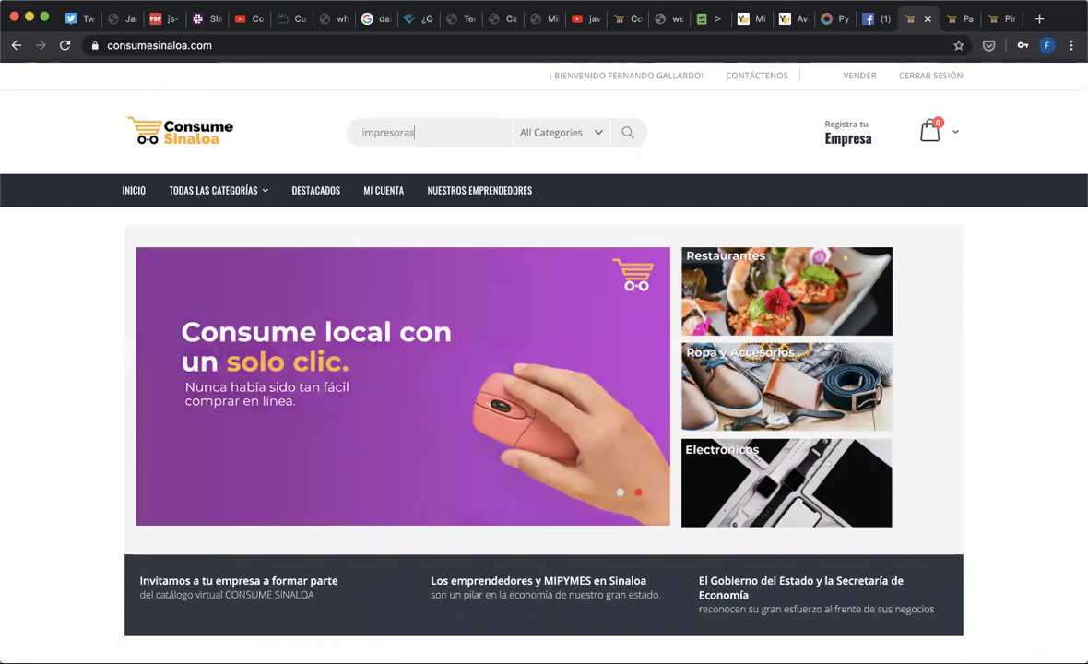
pyautogui.press('Return')
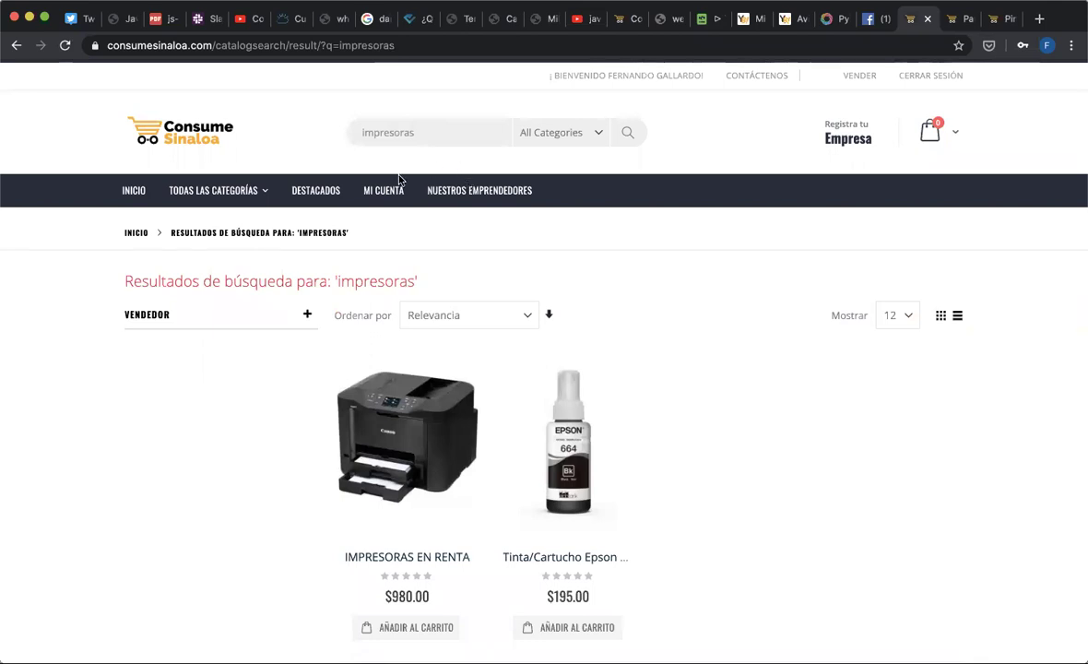
pyautogui.scroll(-2, 487, 481)
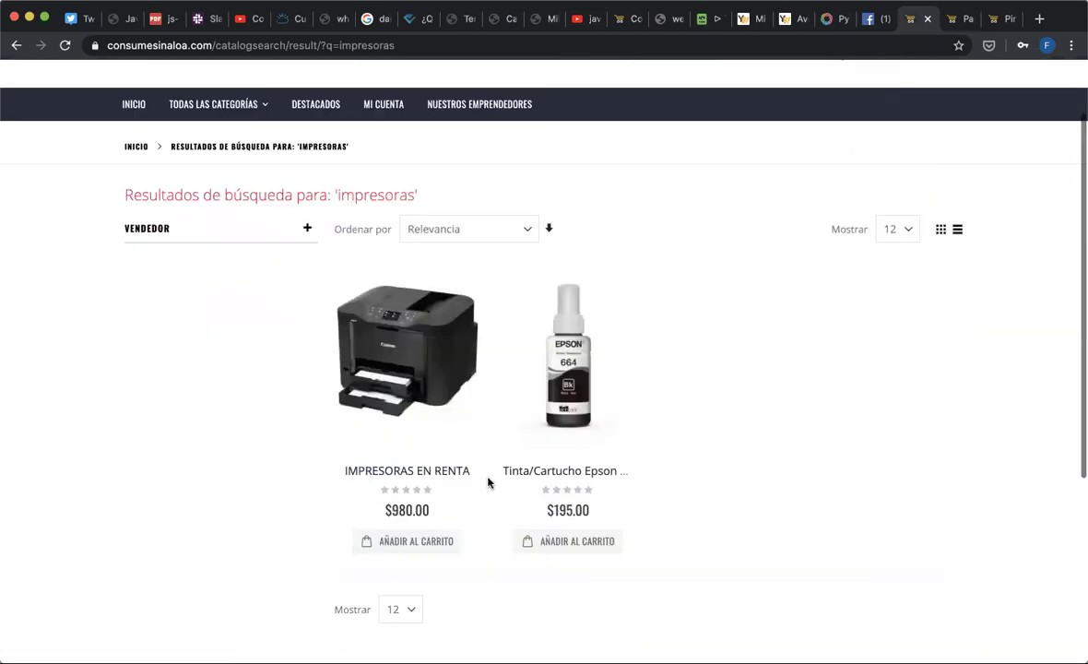
pyautogui.click(415, 387)
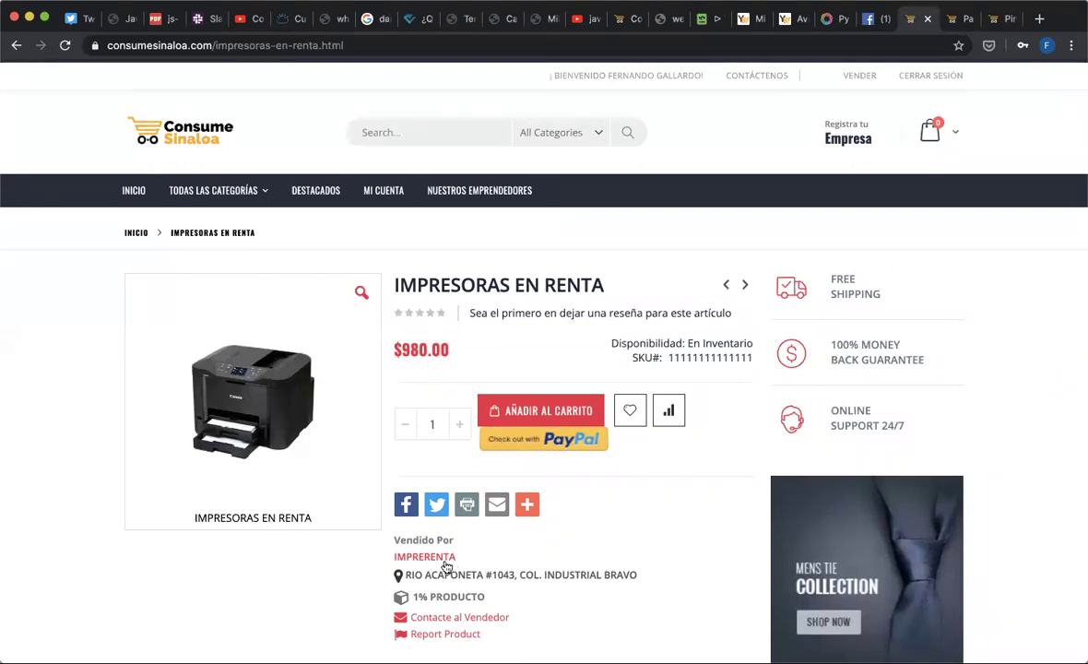
# - Glance at seller IMPRERENTA's marketplace page, close it, and return to the Marketplace Dashboard
pyautogui.click(437, 558)
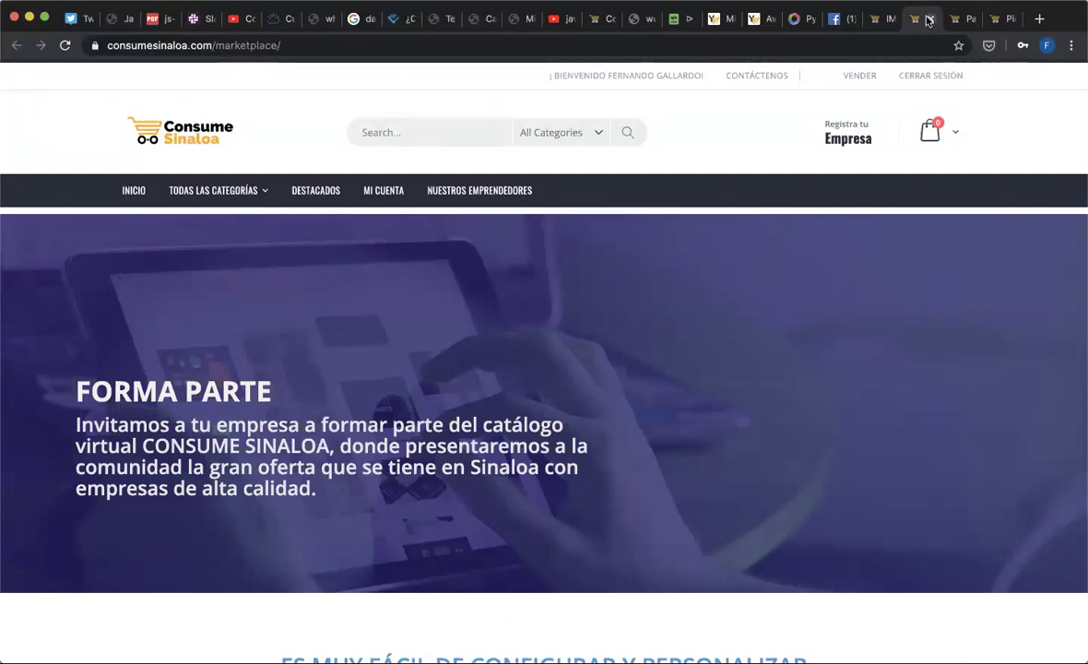
pyautogui.scroll(-4, 556, 425)
pyautogui.scroll(5, 556, 425)
pyautogui.hotkey('ctrl', 'w')
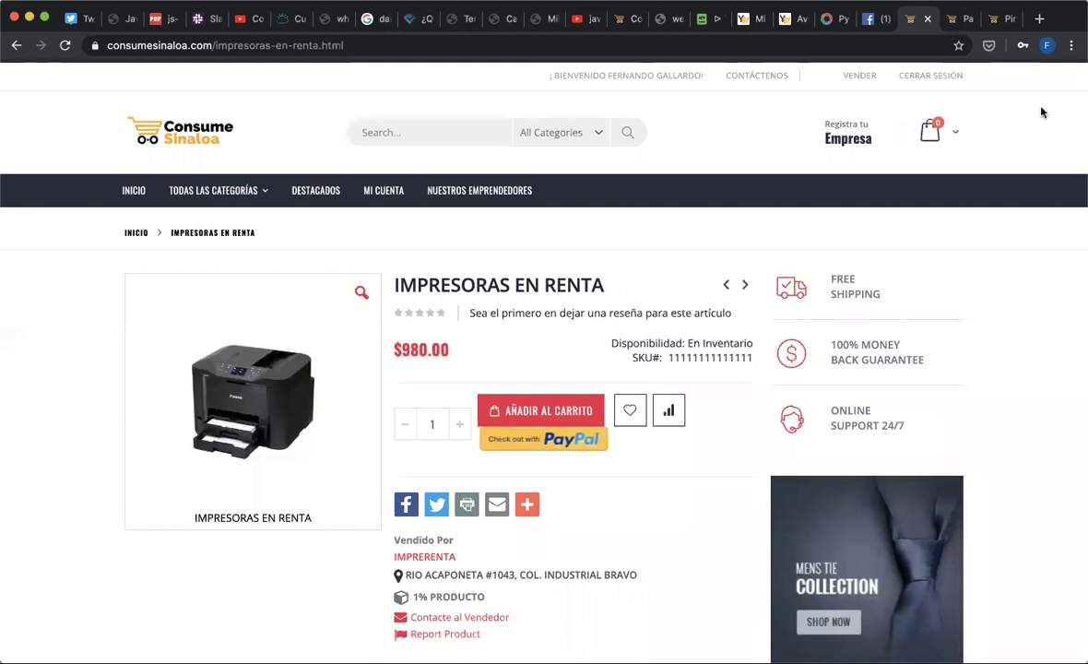
pyautogui.click(962, 18)
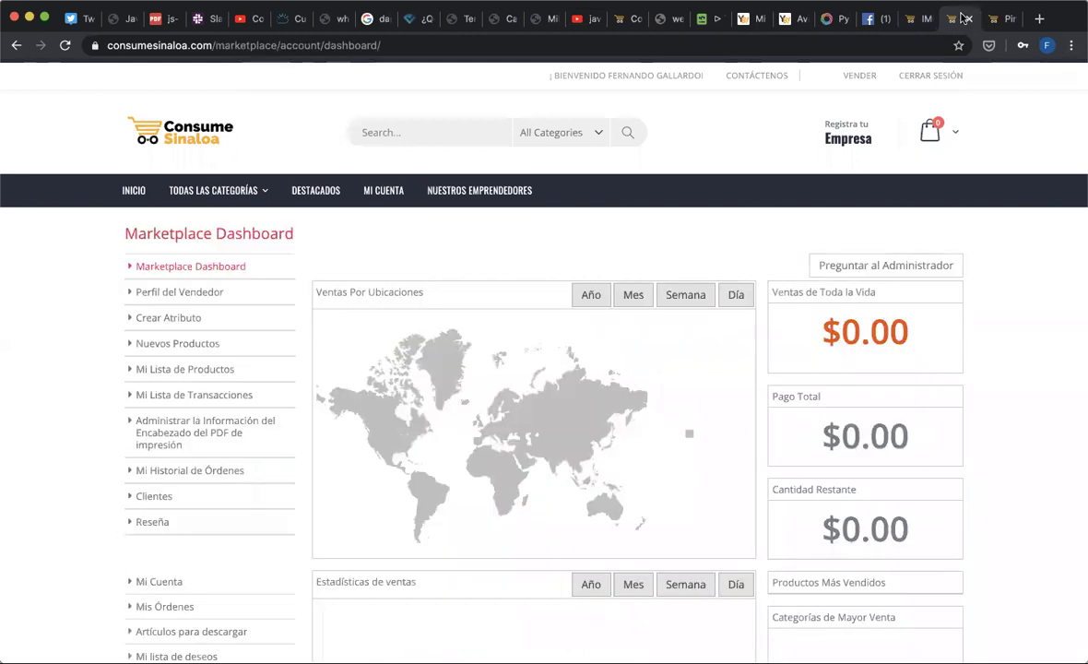
# - Start a new product from Nuevos Productos and continue with the Simple product type
pyautogui.click(208, 352)
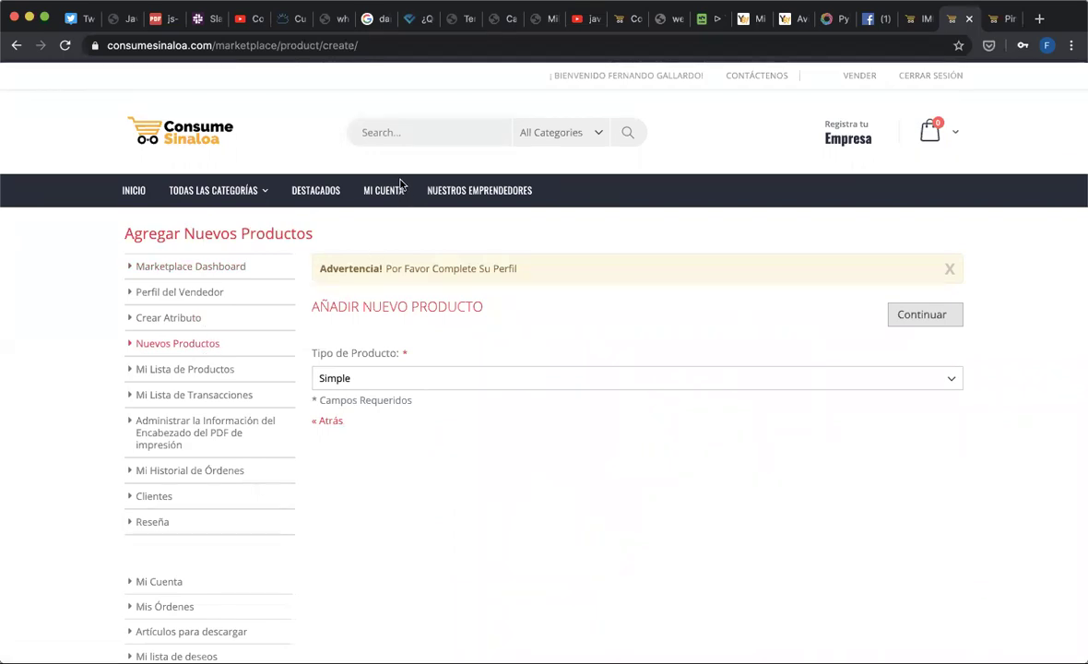
pyautogui.click(935, 315)
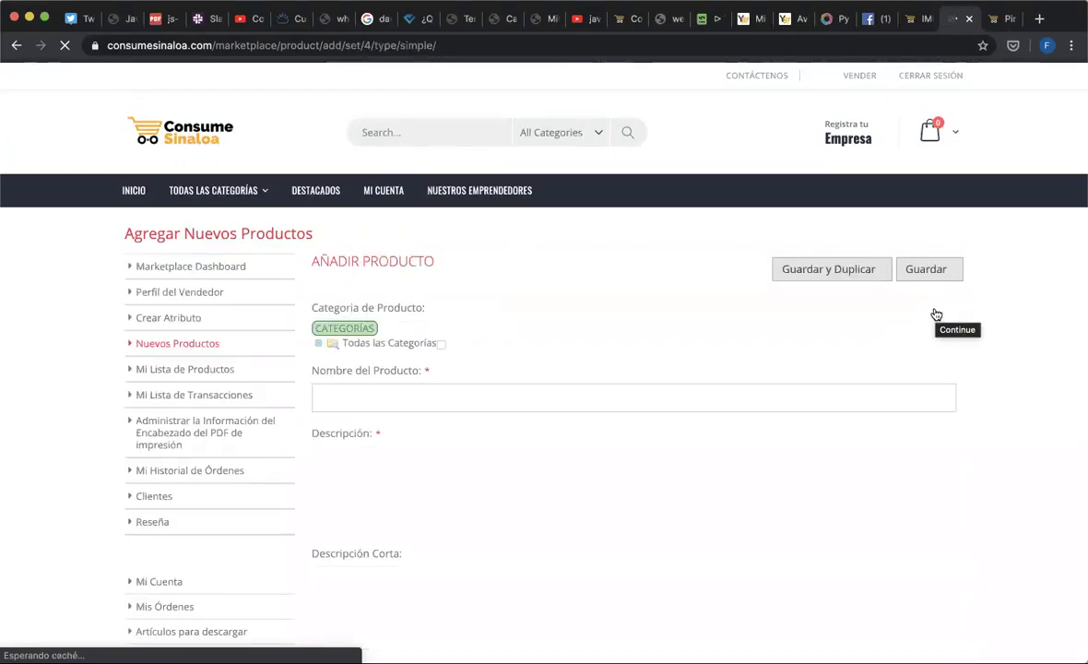
# - Expand the Todas las Categorías tree, then switch to the IMPRESORAS EN RENTA product tab
pyautogui.click(319, 343)
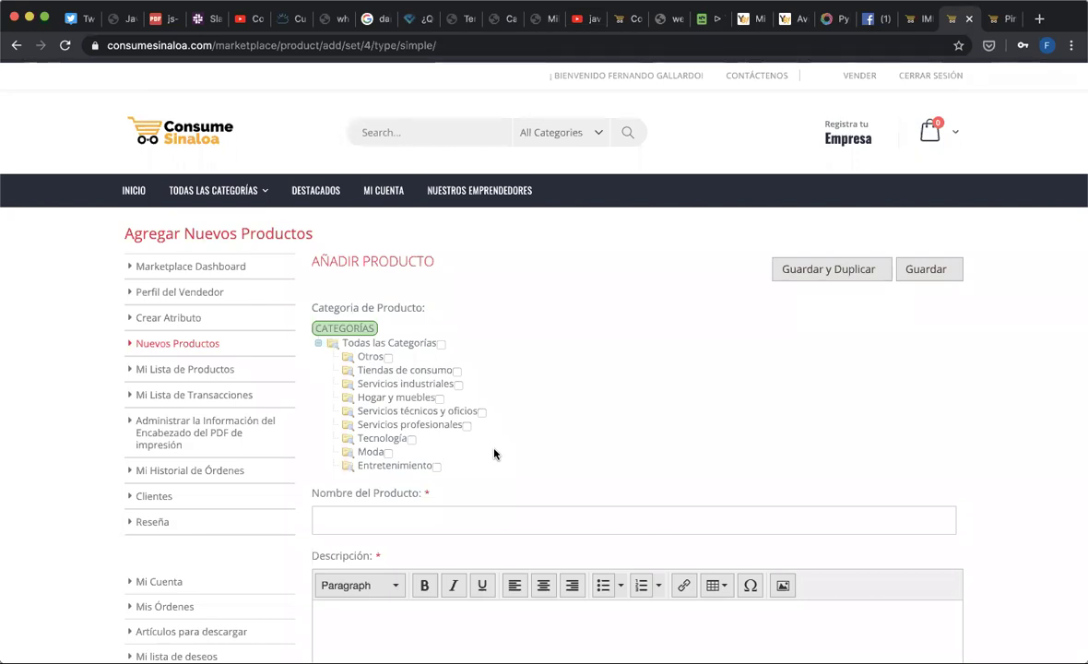
pyautogui.click(919, 17)
# - Return to the store homepage and show its ÚLTIMOS PRODUCTOS list
pyautogui.click(470, 135)
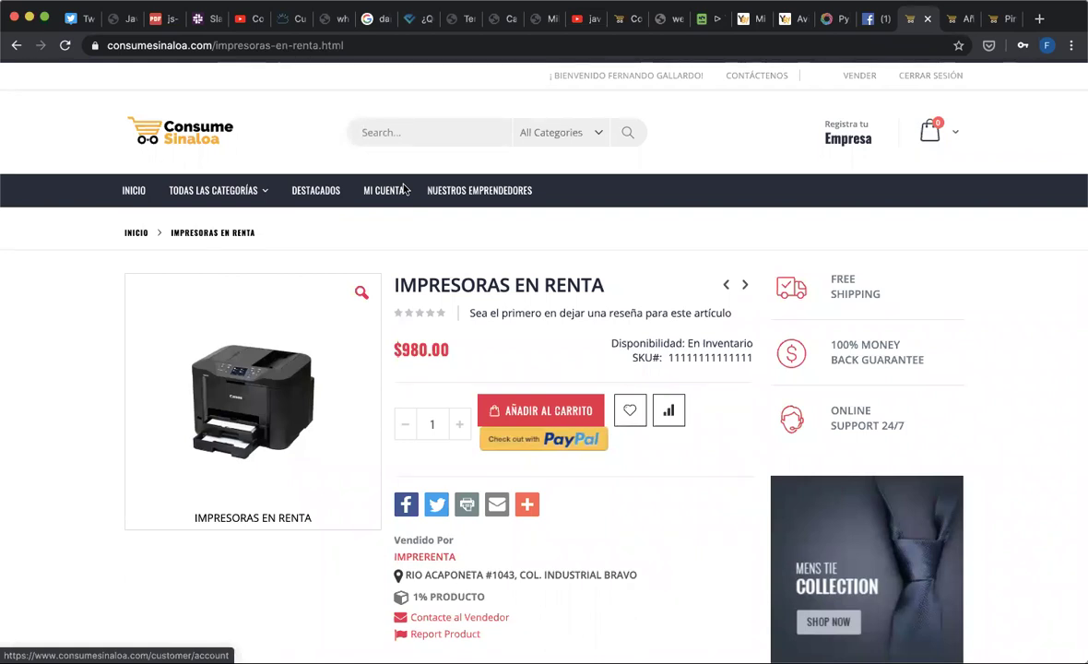
pyautogui.click(203, 143)
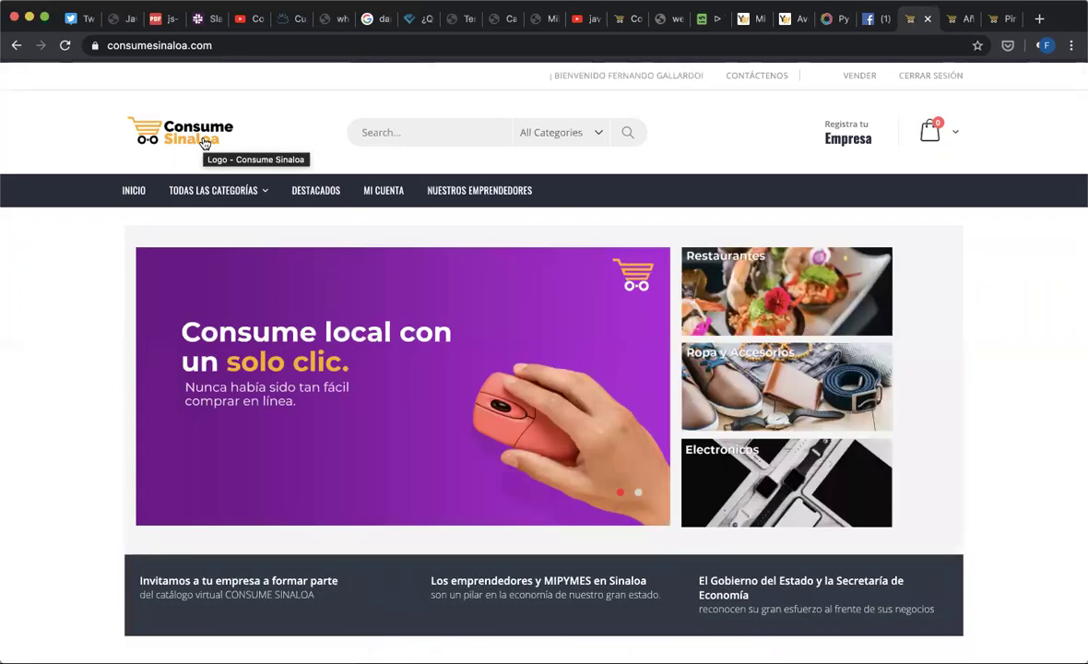
pyautogui.moveTo(213, 190)
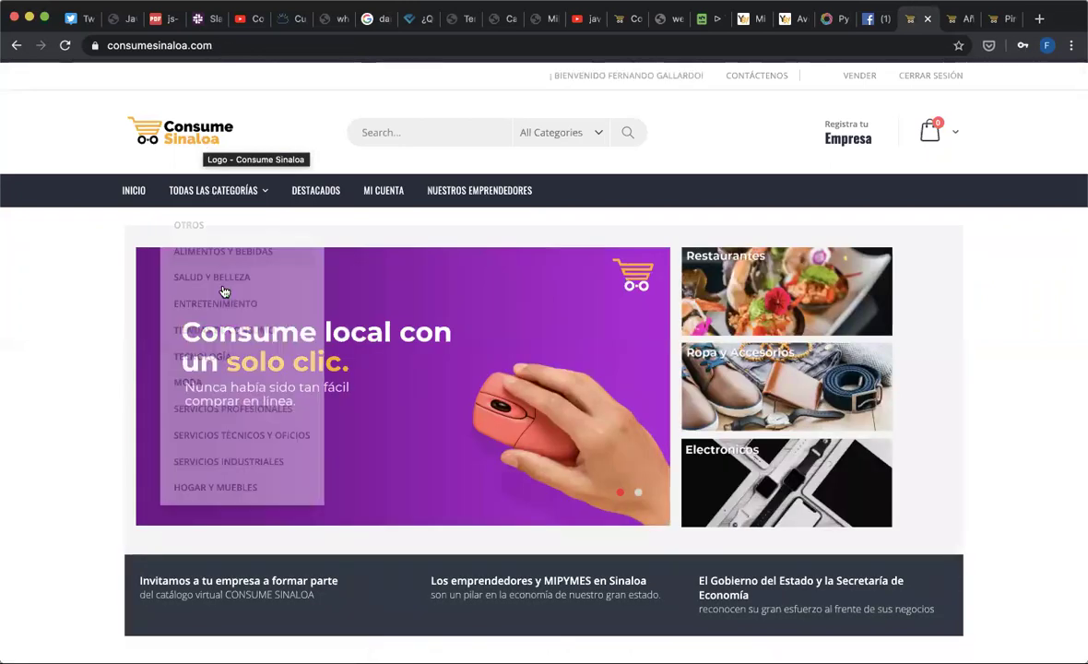
pyautogui.scroll(-5, 225, 292)
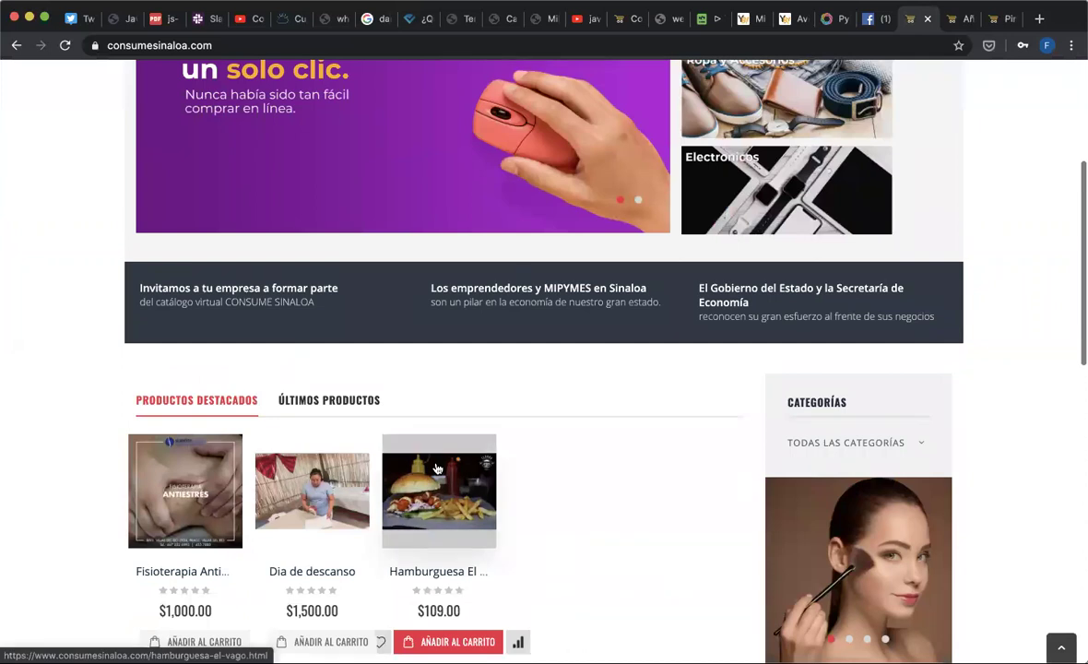
pyautogui.scroll(-1, 437, 469)
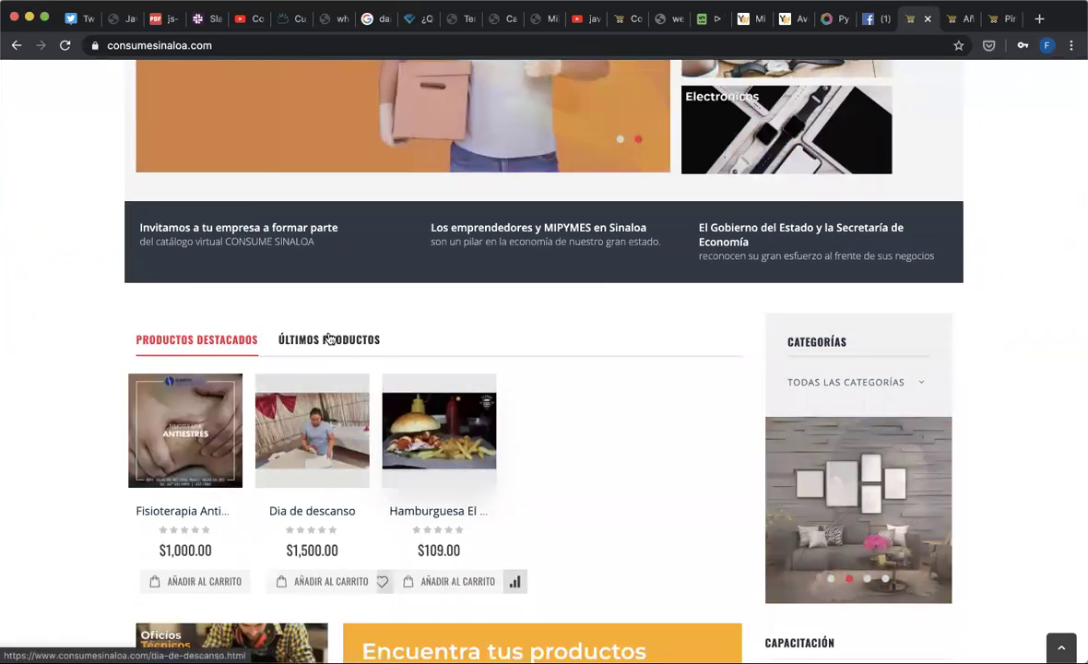
pyautogui.click(329, 339)
pyautogui.scroll(-5, 329, 339)
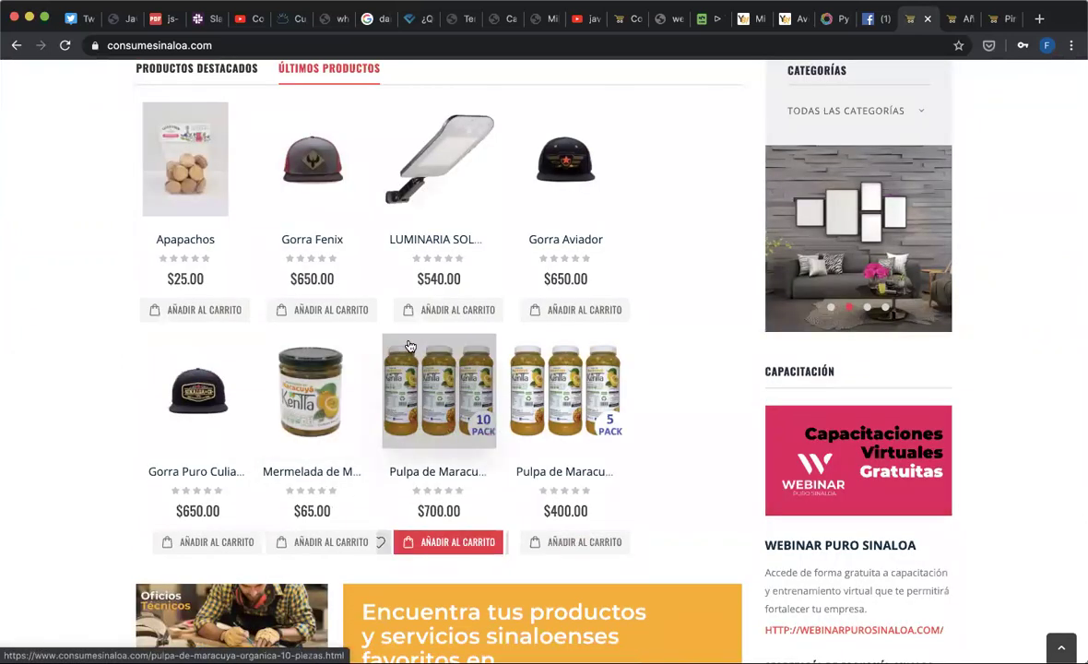
pyautogui.scroll(5, 411, 346)
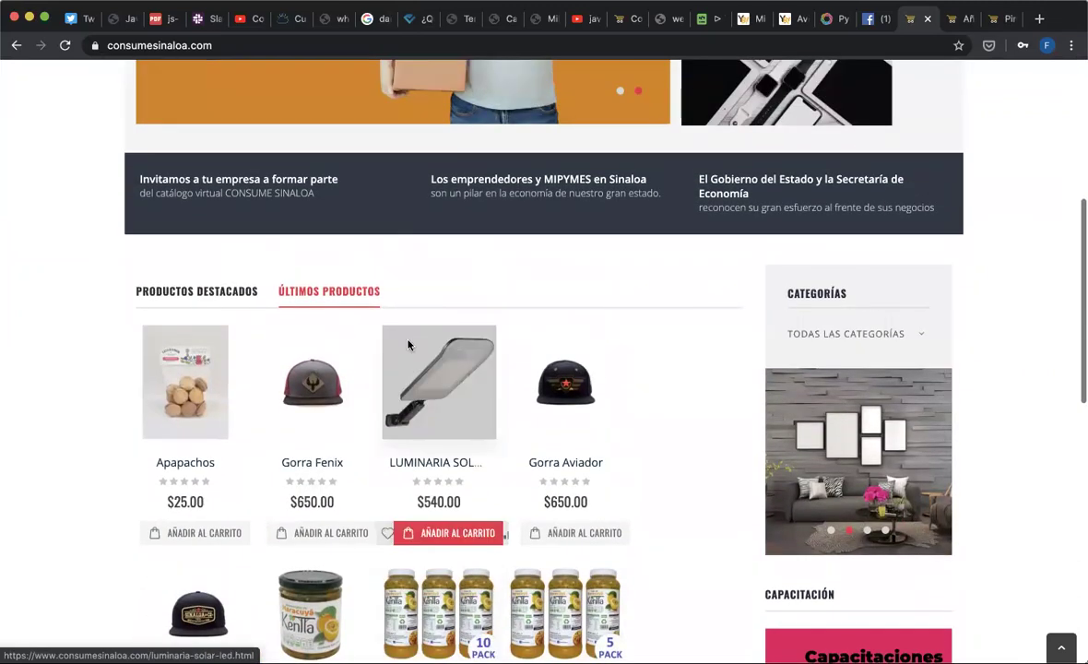
pyautogui.scroll(5, 410, 345)
# - Search for 'mermeladas', then return to the homepage product tabs
pyautogui.click(385, 133)
pyautogui.write('mermelada')
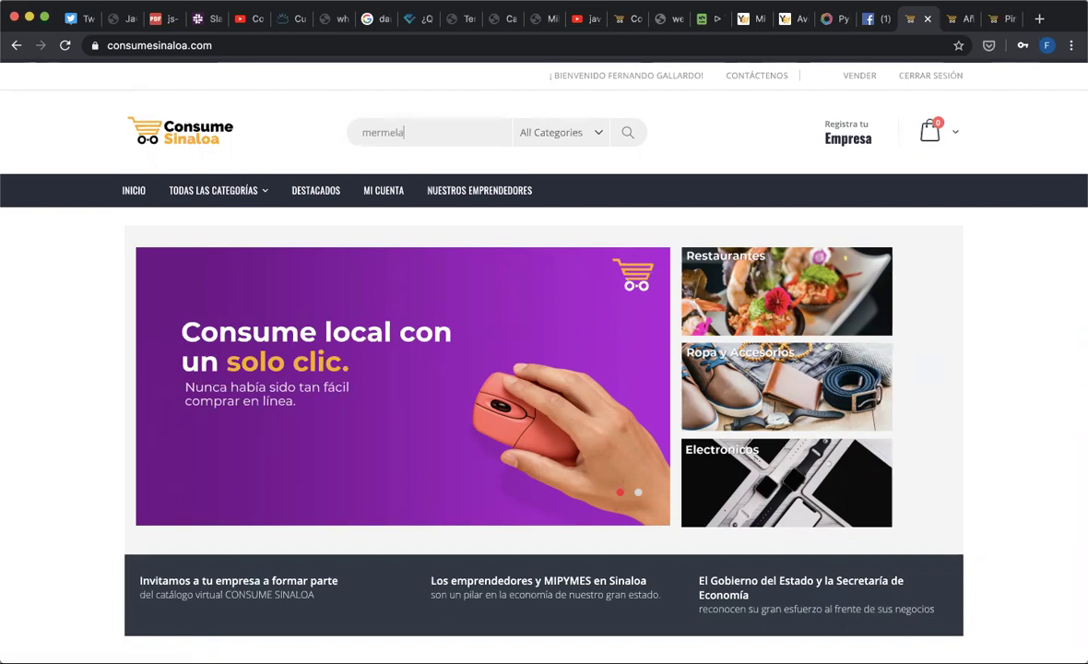
pyautogui.write('s')
pyautogui.press('Return')
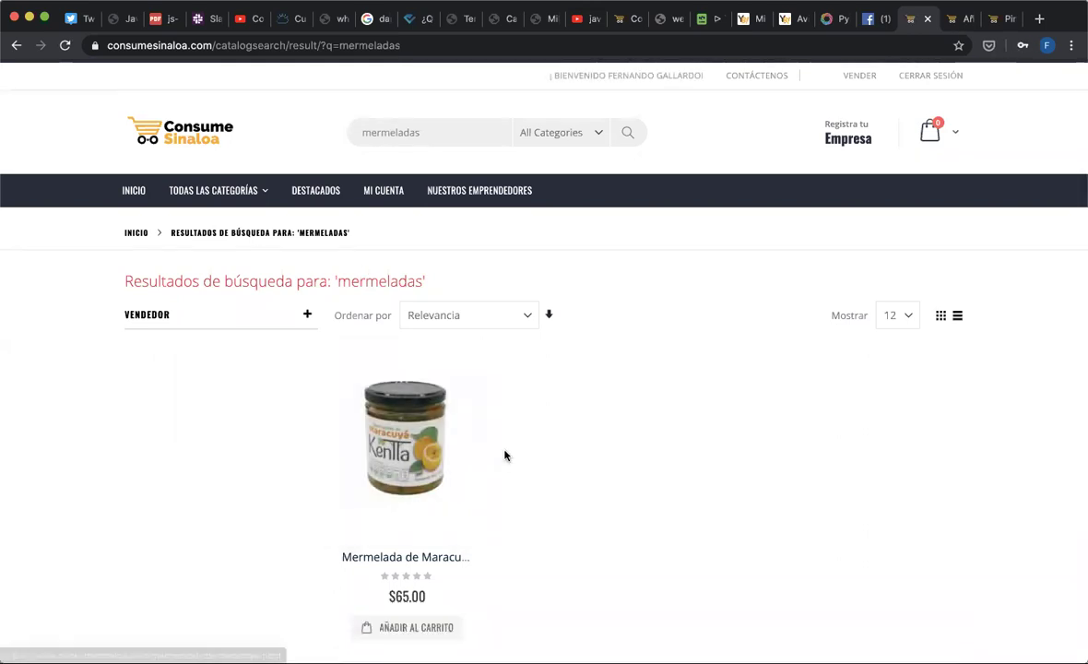
pyautogui.click(177, 135)
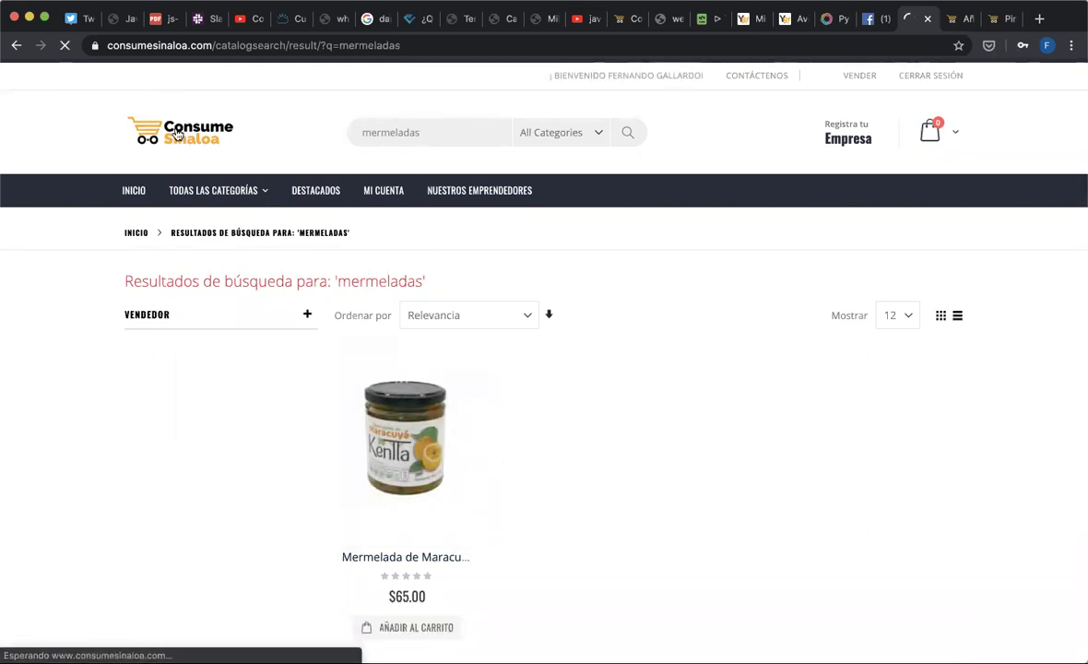
pyautogui.scroll(-5, 367, 373)
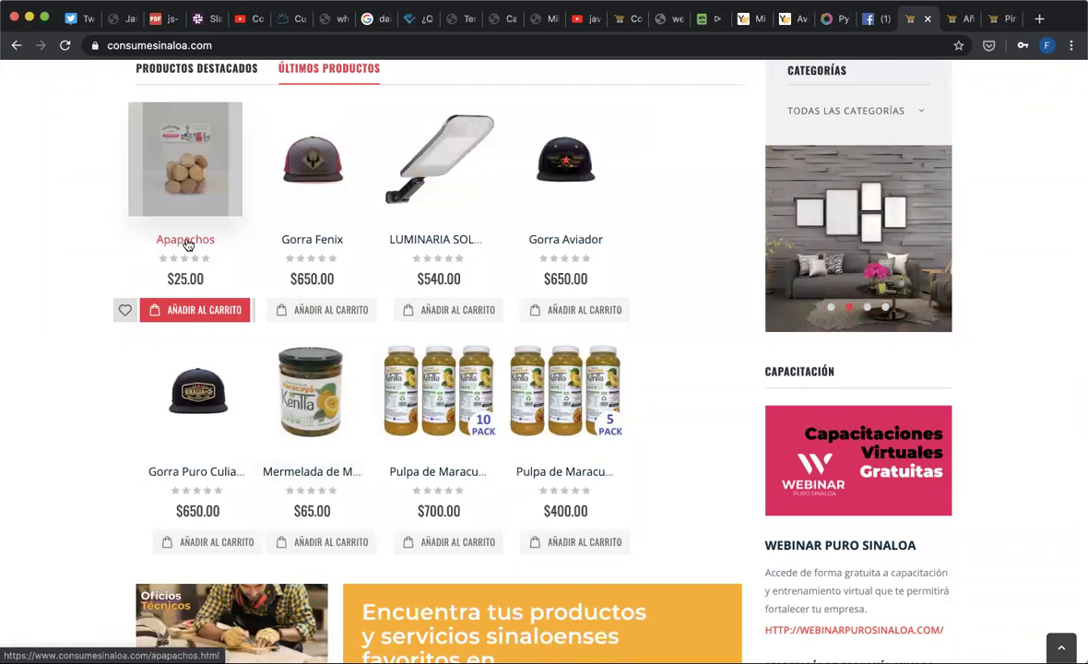
# - View the $25.00 Apapachos product page, then go back to the homepage
pyautogui.click(185, 240)
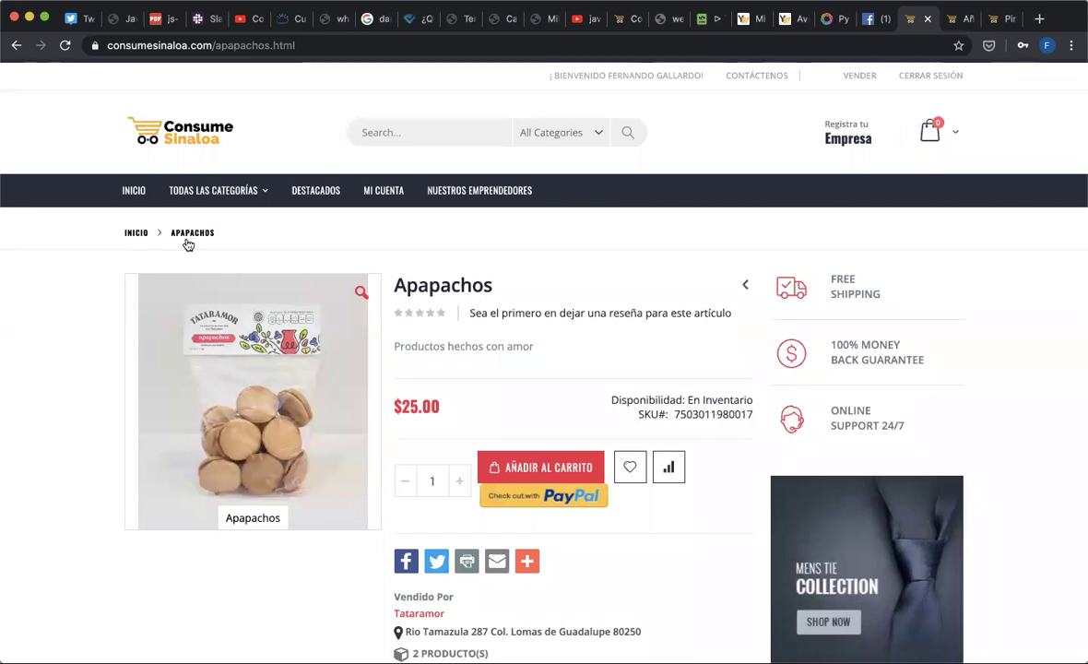
pyautogui.click(178, 133)
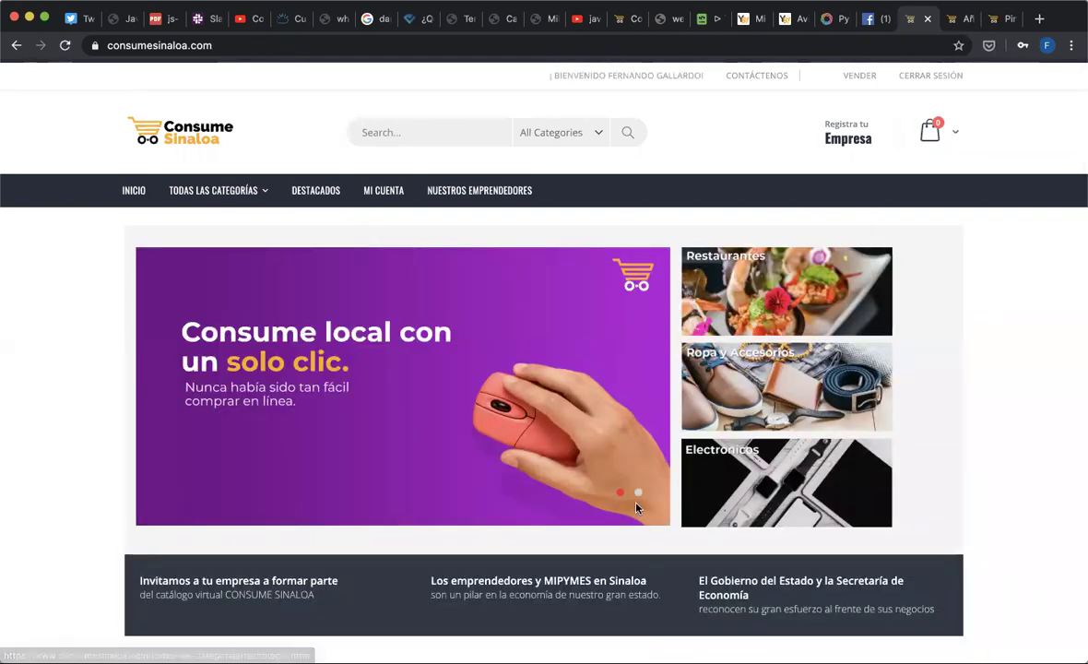
# - Switch the homepage tabs to Últimos productos and browse items like the Pulpa de Maracuyá packs
pyautogui.scroll(-1, 635, 507)
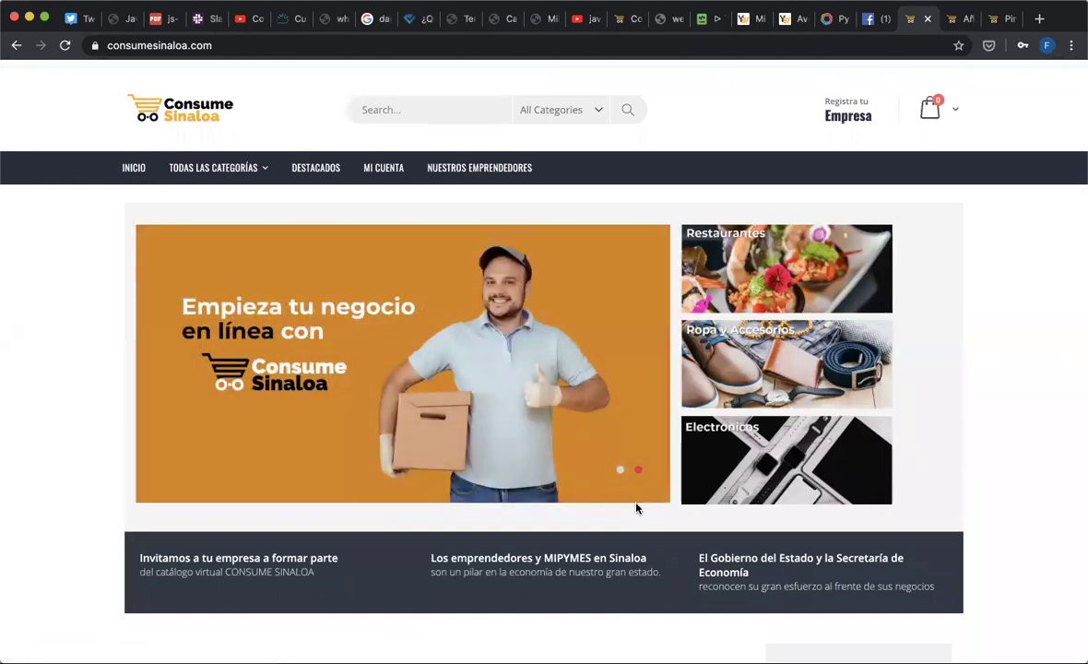
pyautogui.scroll(-5, 590, 544)
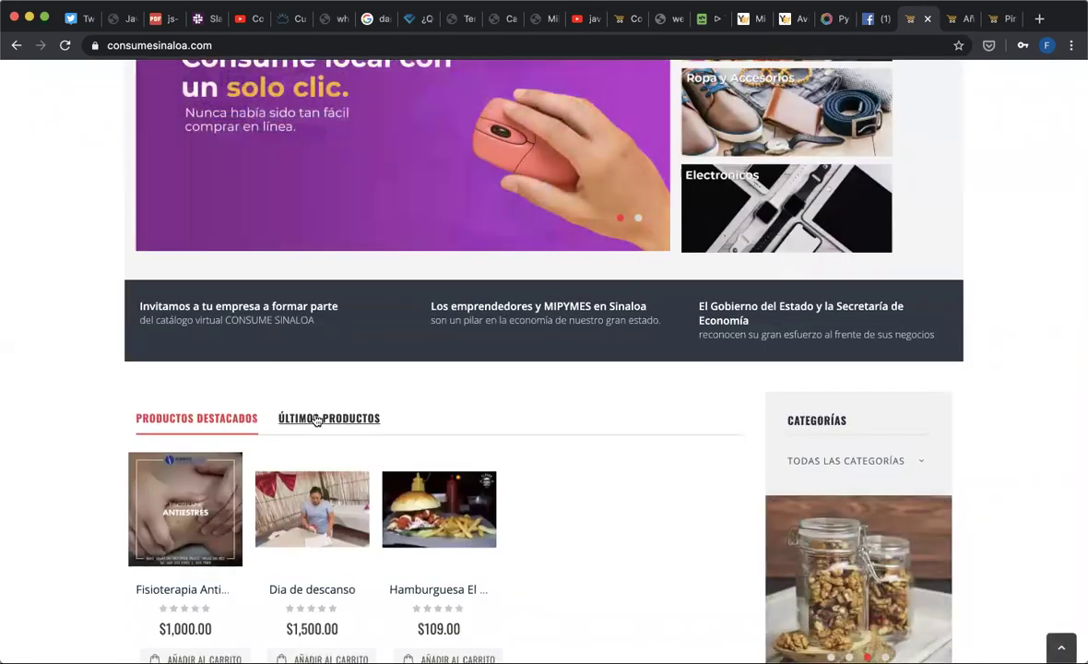
pyautogui.click(328, 420)
pyautogui.scroll(-8, 318, 420)
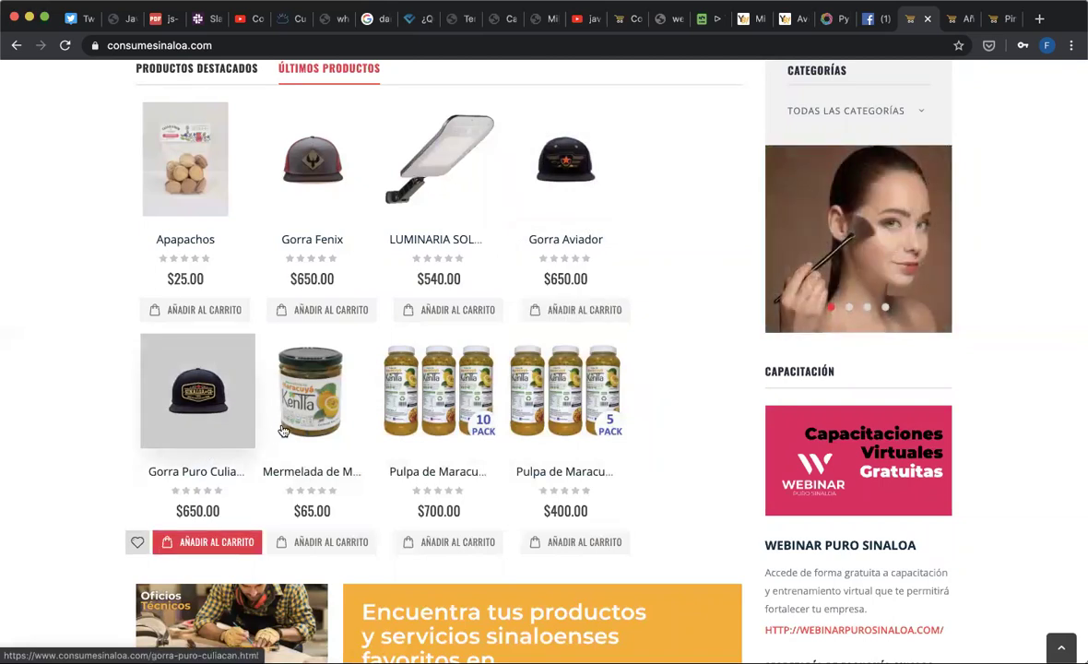
pyautogui.scroll(1, 277, 398)
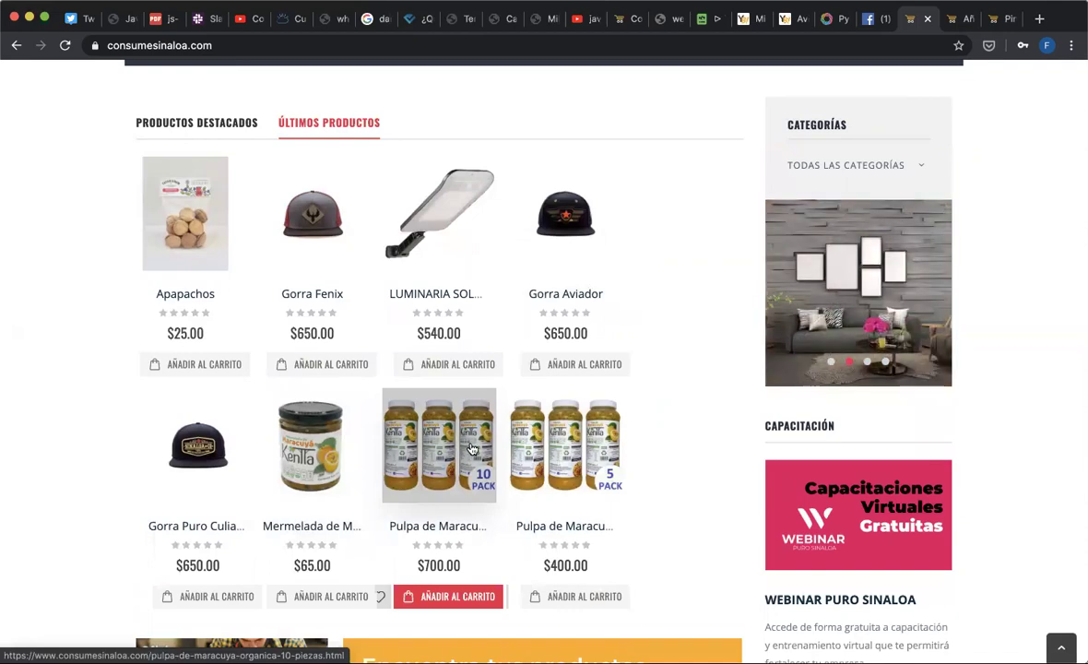
pyautogui.scroll(-3, 470, 449)
pyautogui.scroll(3, 470, 449)
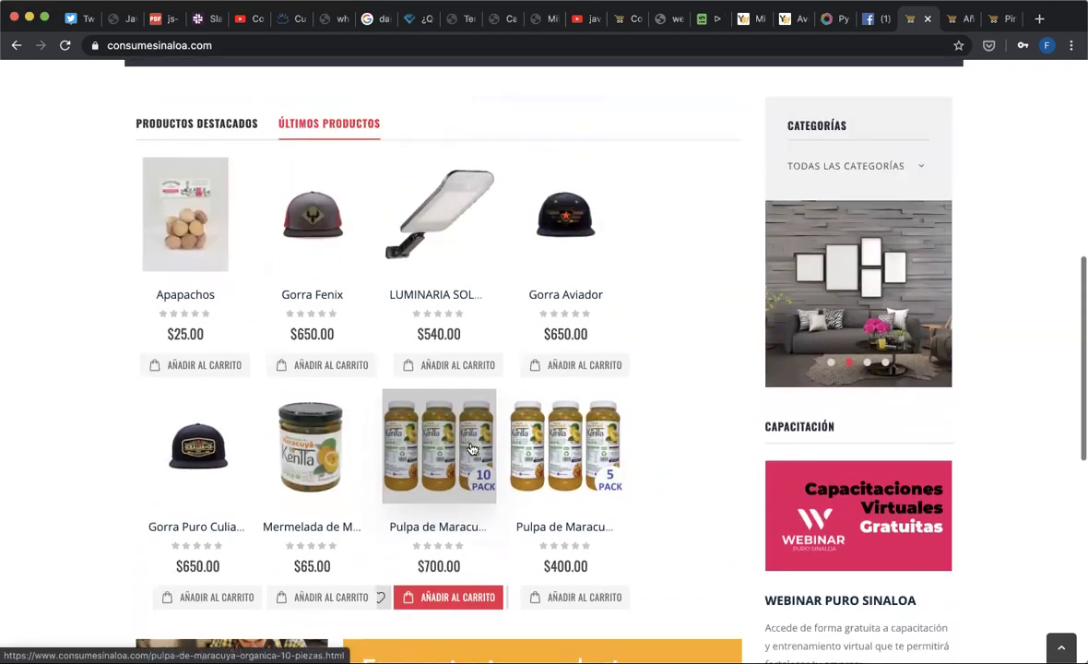
pyautogui.scroll(5, 471, 449)
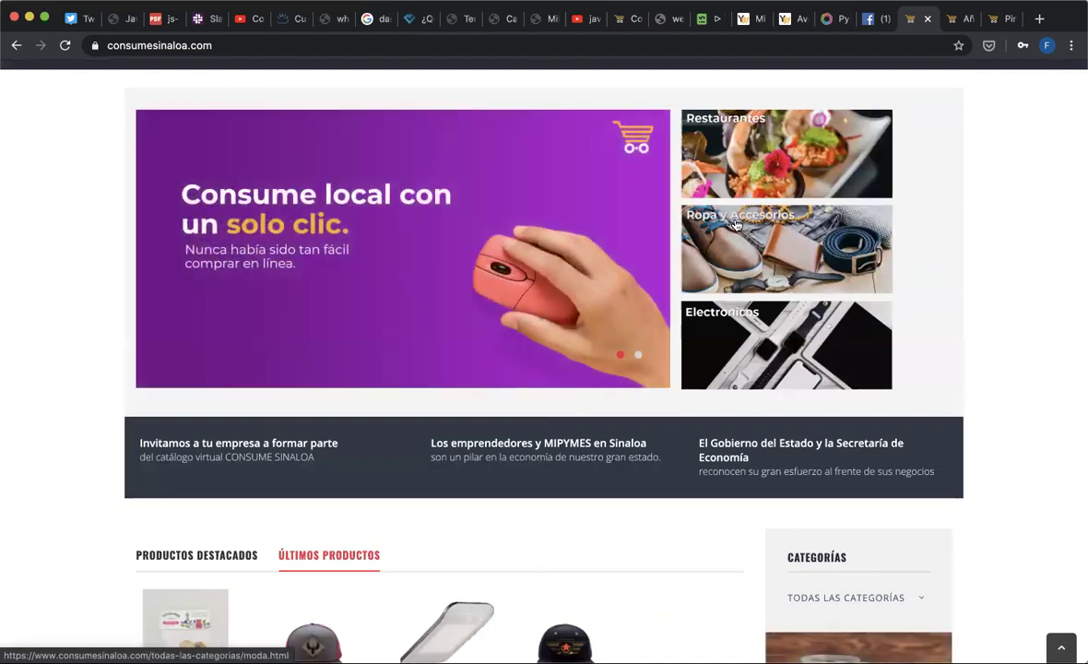
# - Browse the Ropa y Accesorios (Moda) listing and open Comida China y Sushi, $82.00
pyautogui.click(736, 225)
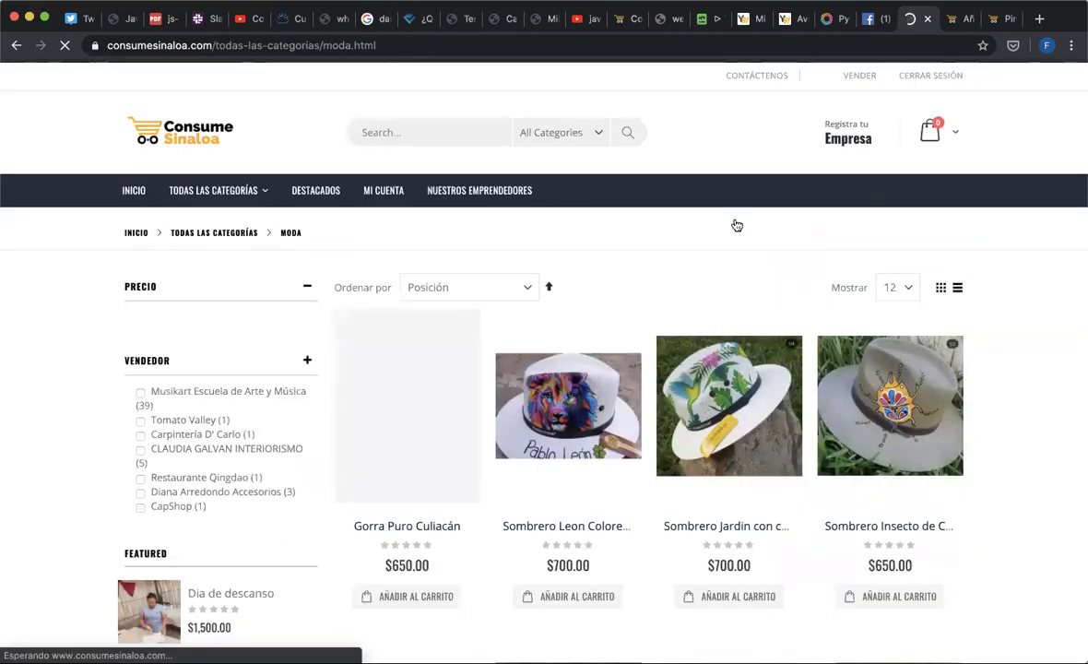
pyautogui.scroll(-2, 737, 225)
pyautogui.scroll(-5, 737, 225)
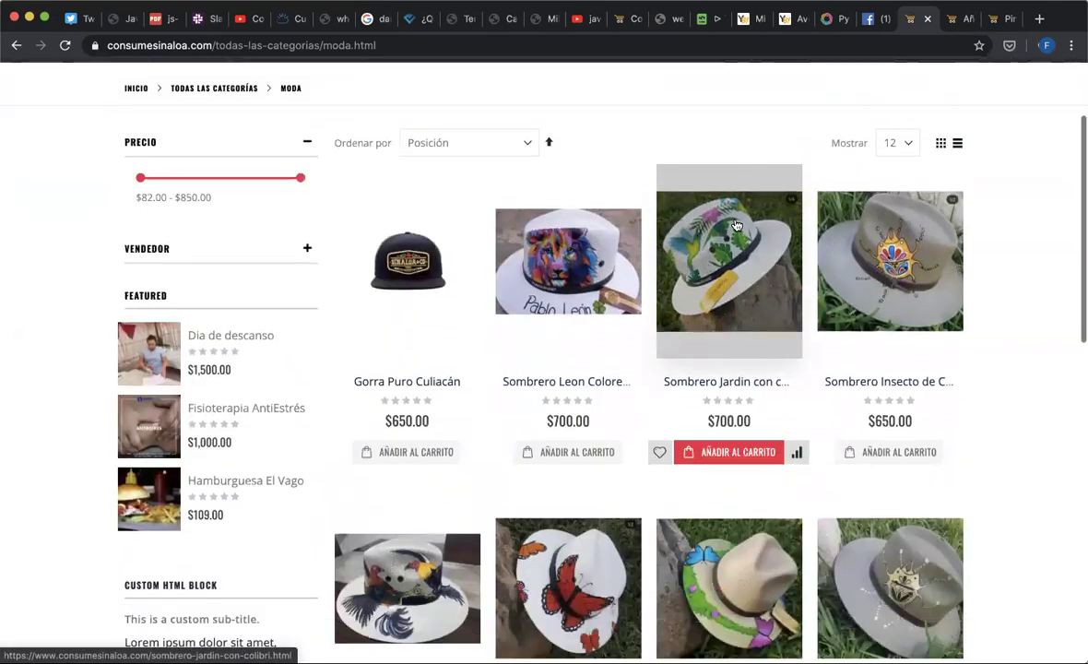
pyautogui.scroll(-3, 737, 225)
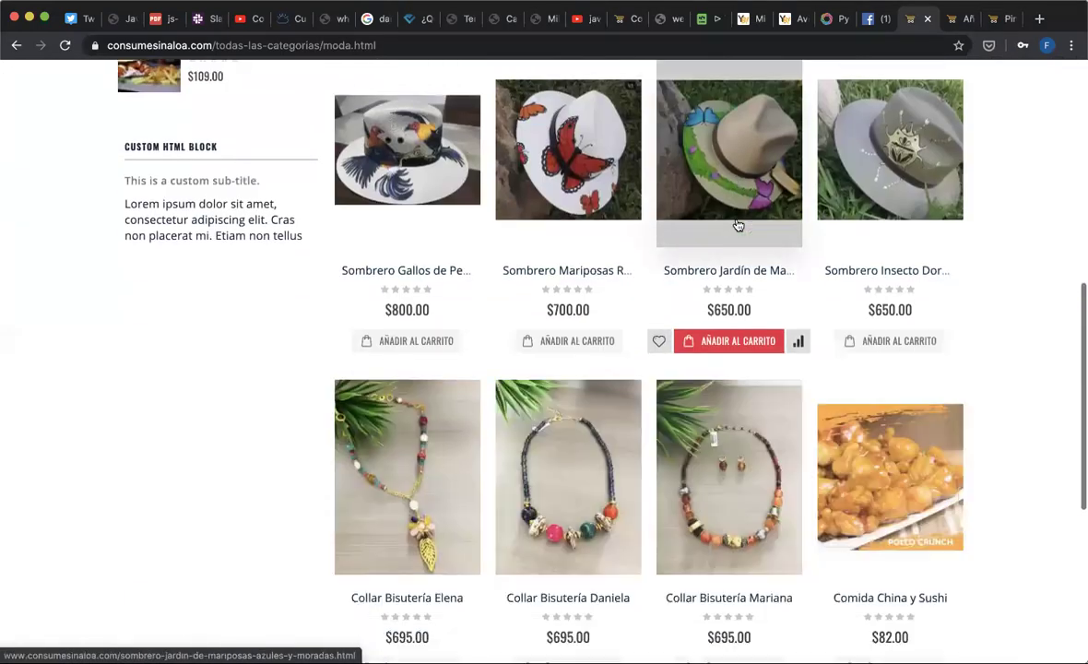
pyautogui.scroll(5, 737, 225)
pyautogui.scroll(1, 736, 225)
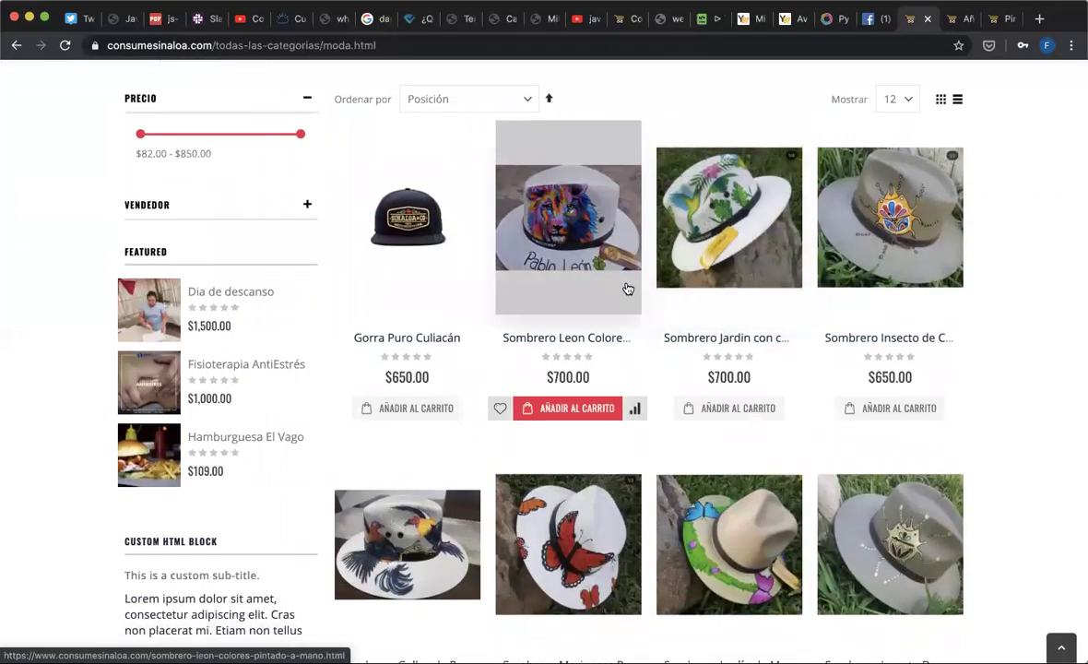
pyautogui.scroll(-2, 651, 349)
pyautogui.scroll(-6, 651, 348)
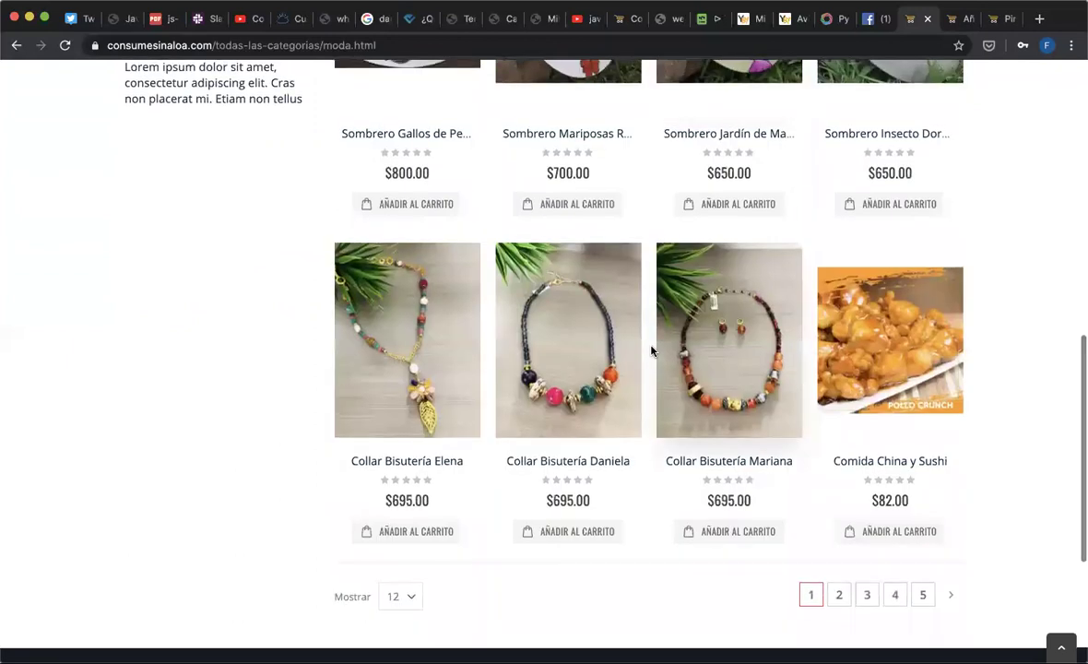
pyautogui.scroll(-2, 651, 349)
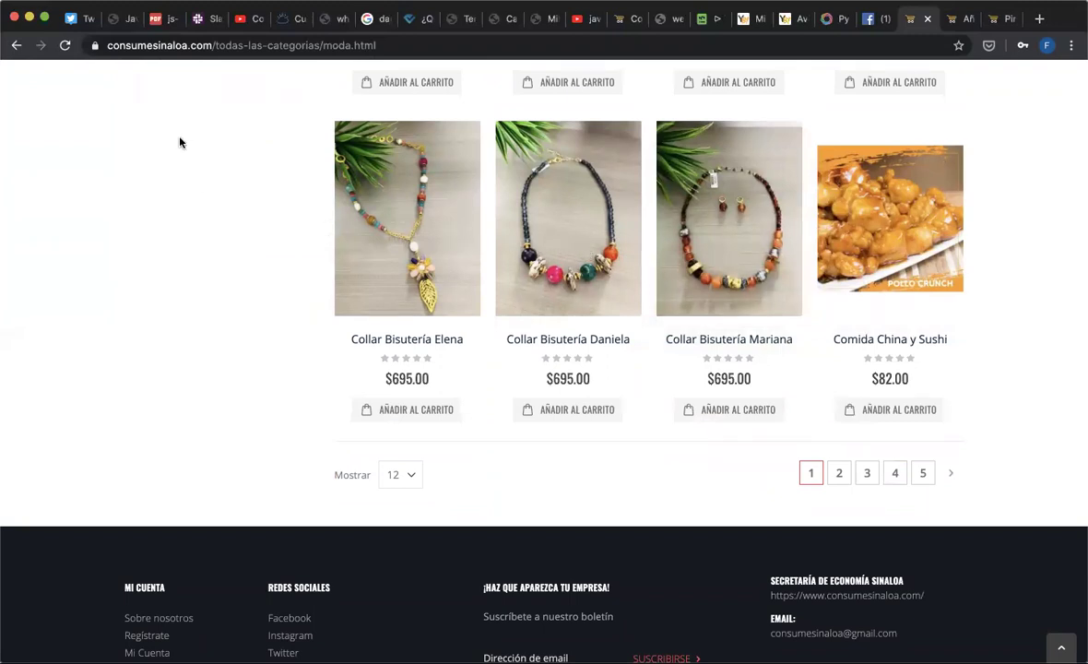
pyautogui.click(895, 343)
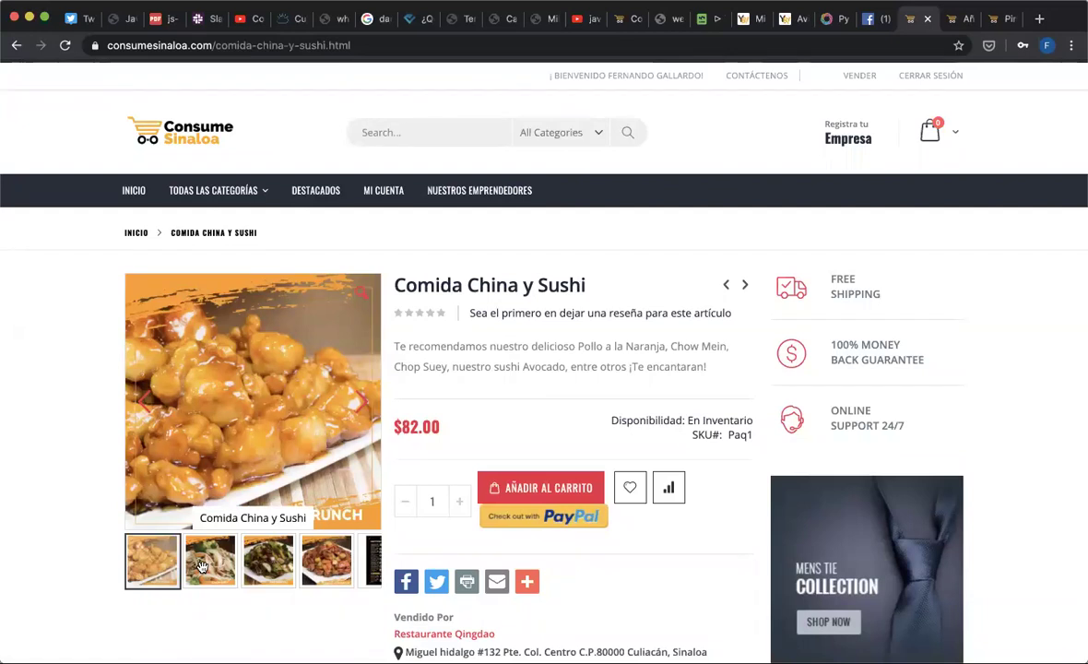
# - Show the second, third and fourth dish photos in turn, then scroll through the product details
pyautogui.click(210, 560)
pyautogui.click(260, 574)
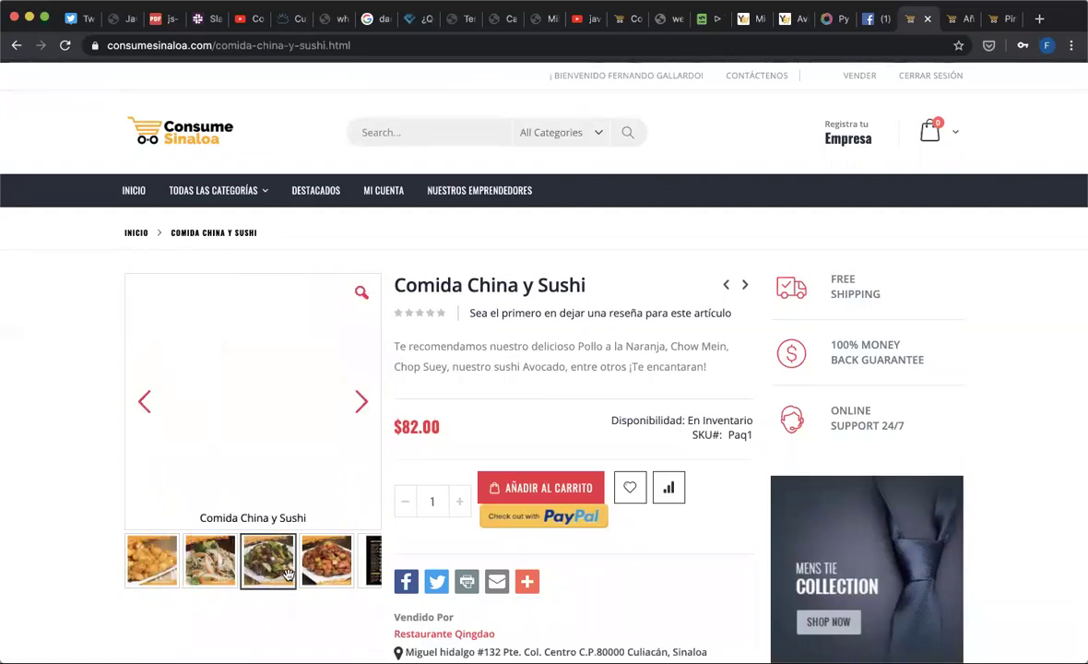
pyautogui.click(318, 574)
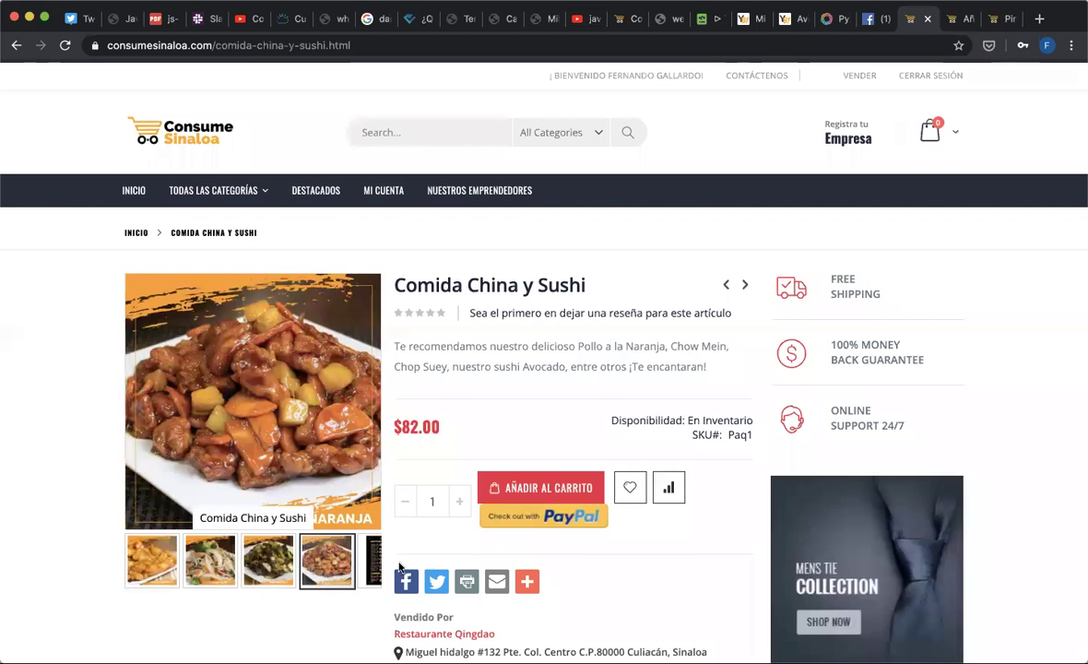
pyautogui.scroll(-3, 399, 567)
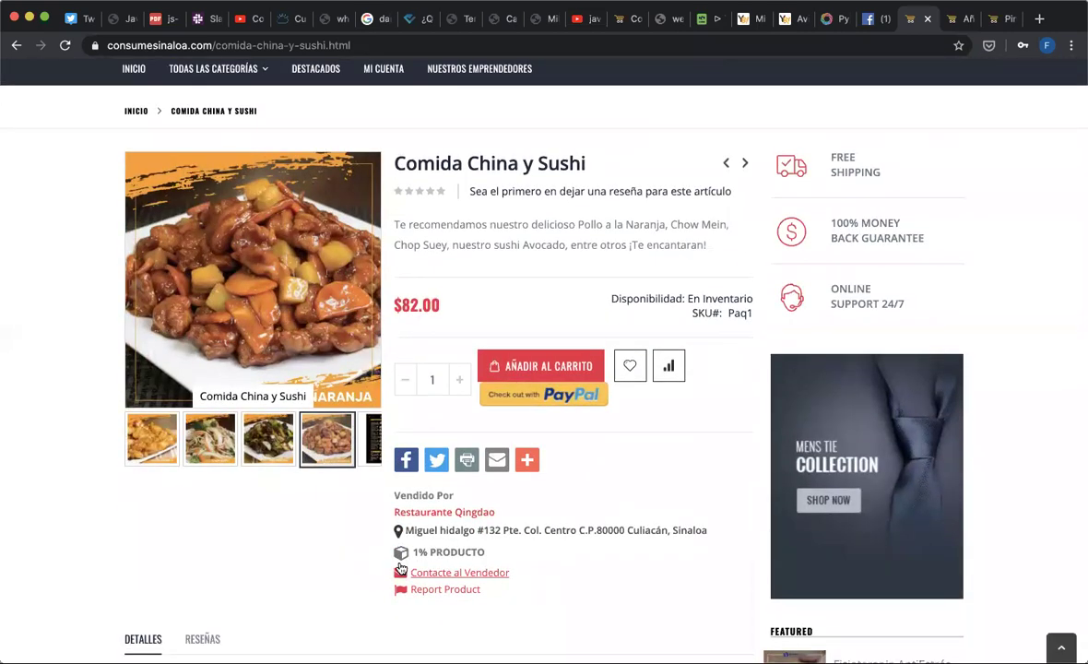
pyautogui.scroll(1, 401, 567)
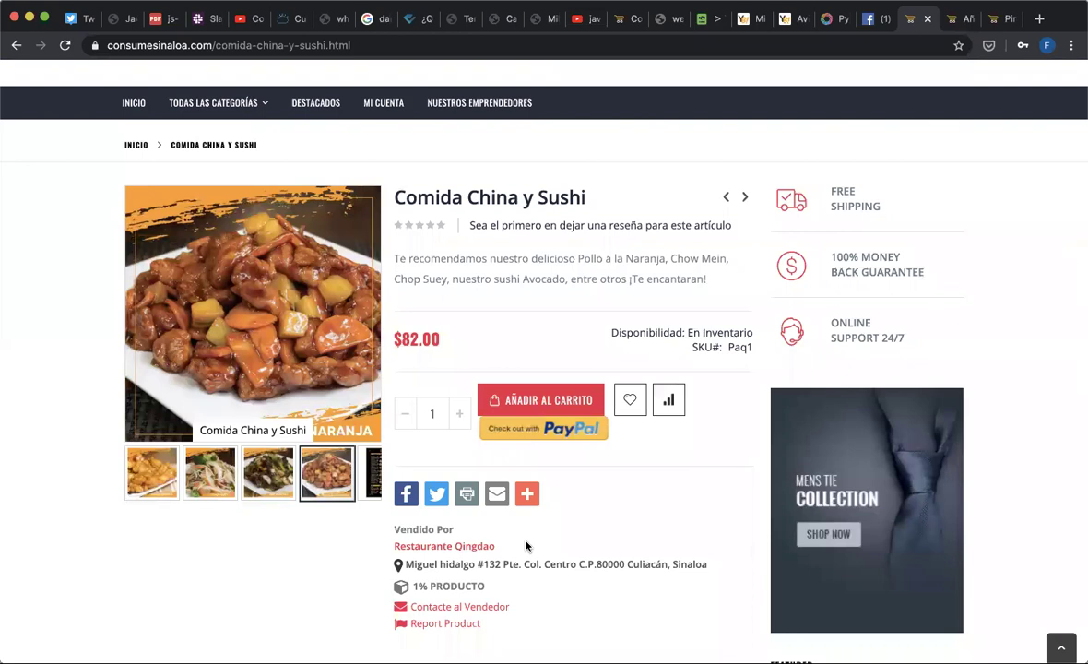
pyautogui.scroll(1, 526, 546)
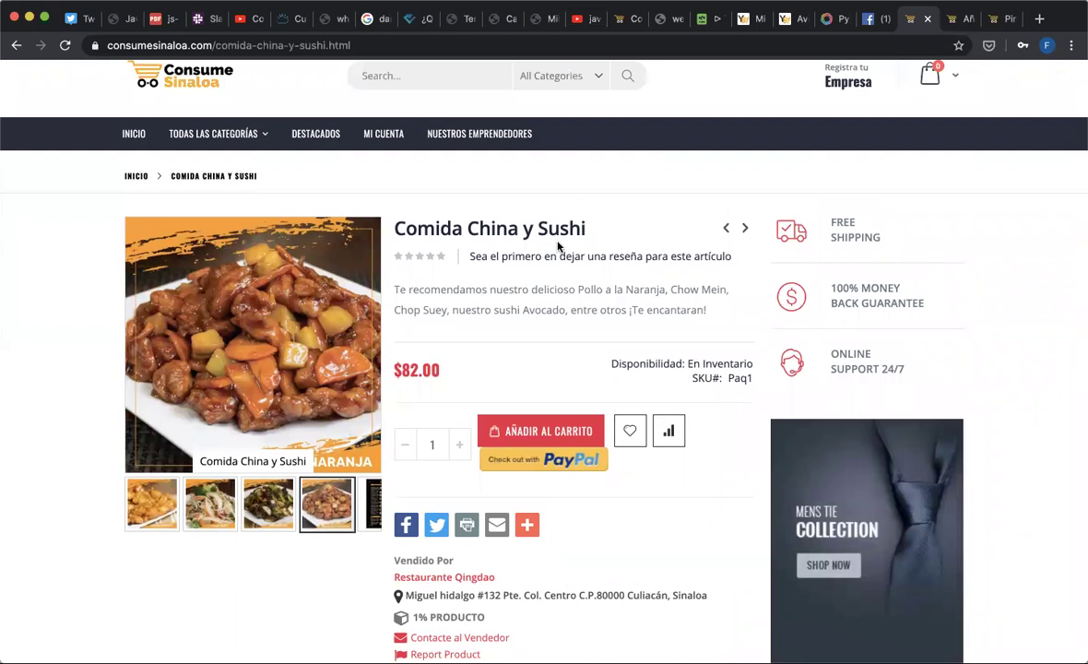
pyautogui.scroll(-5, 557, 244)
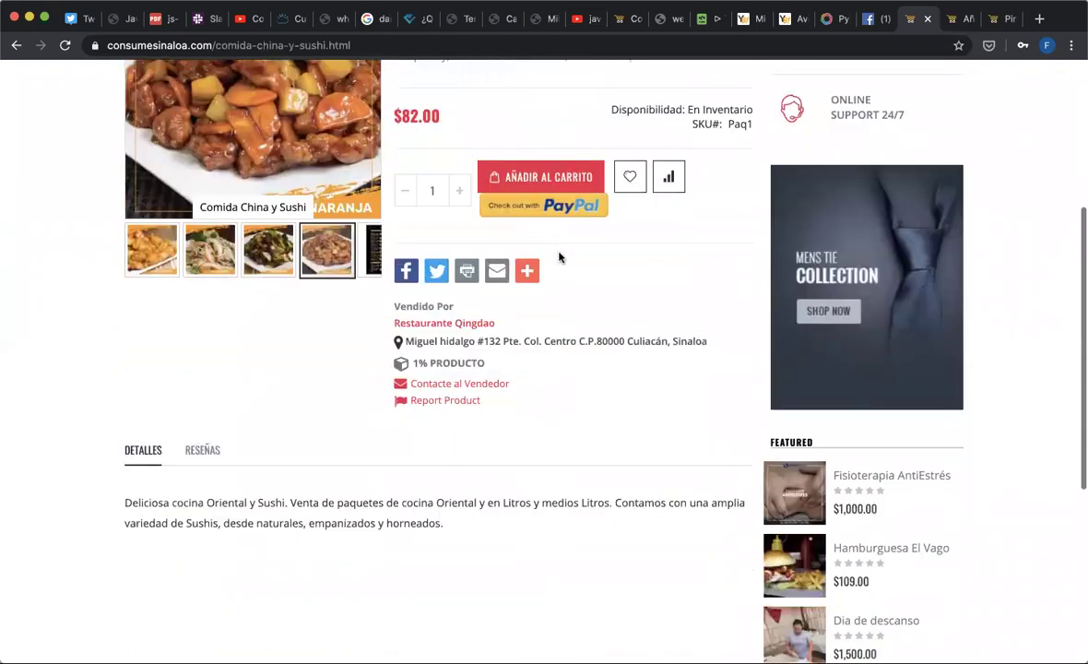
pyautogui.scroll(2, 571, 309)
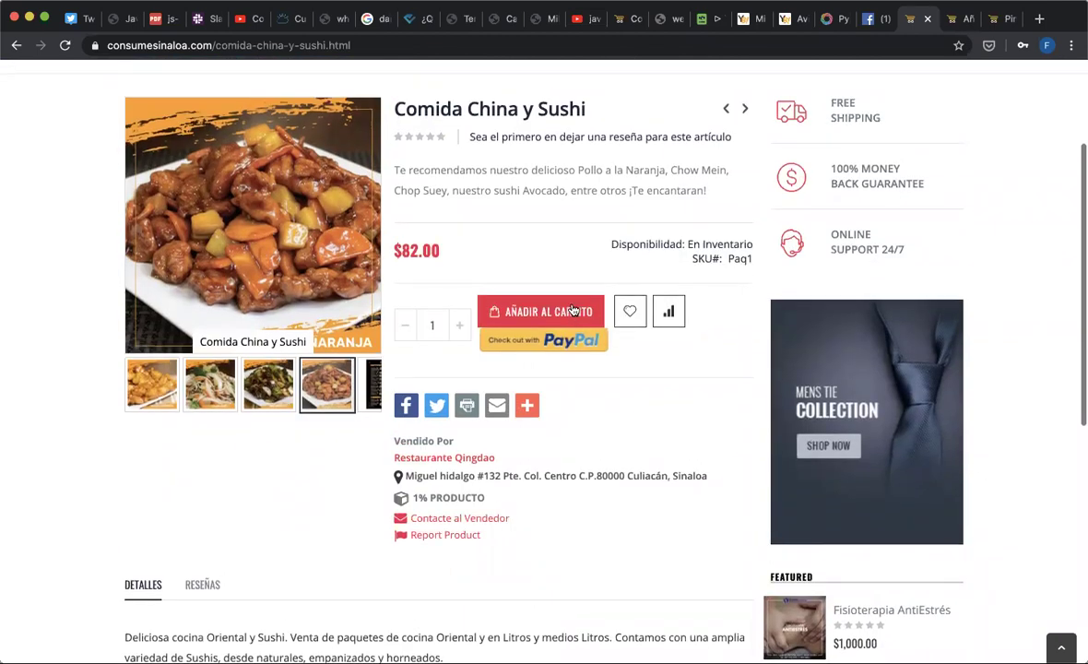
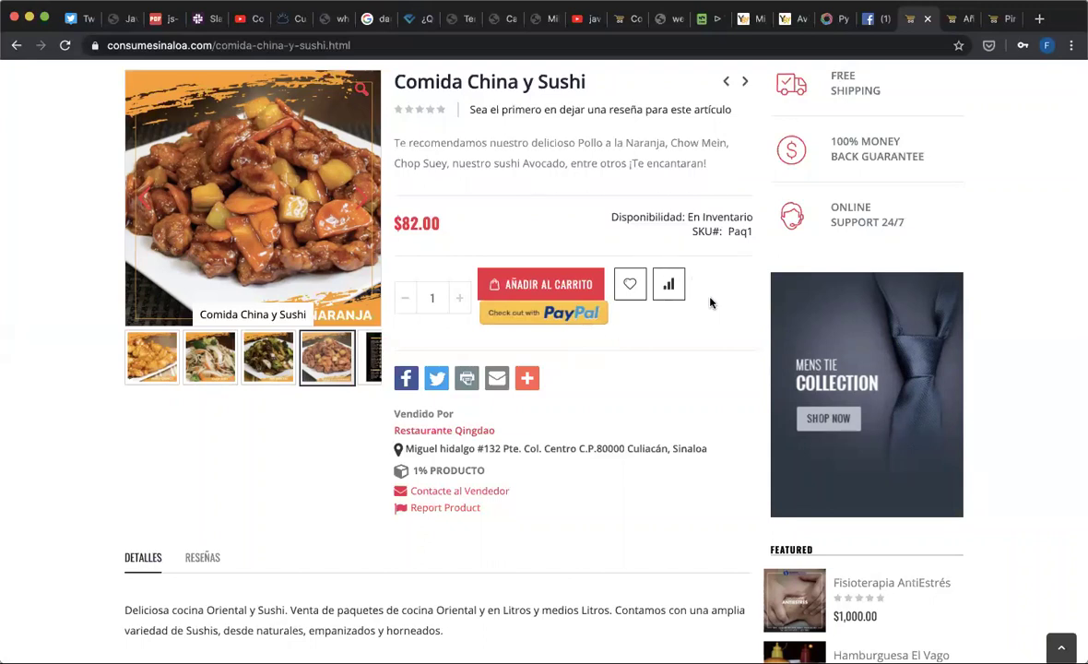
# - Add the Comida China y Sushi package to the cart and proceed to checkout from the mini-cart
pyautogui.click(530, 287)
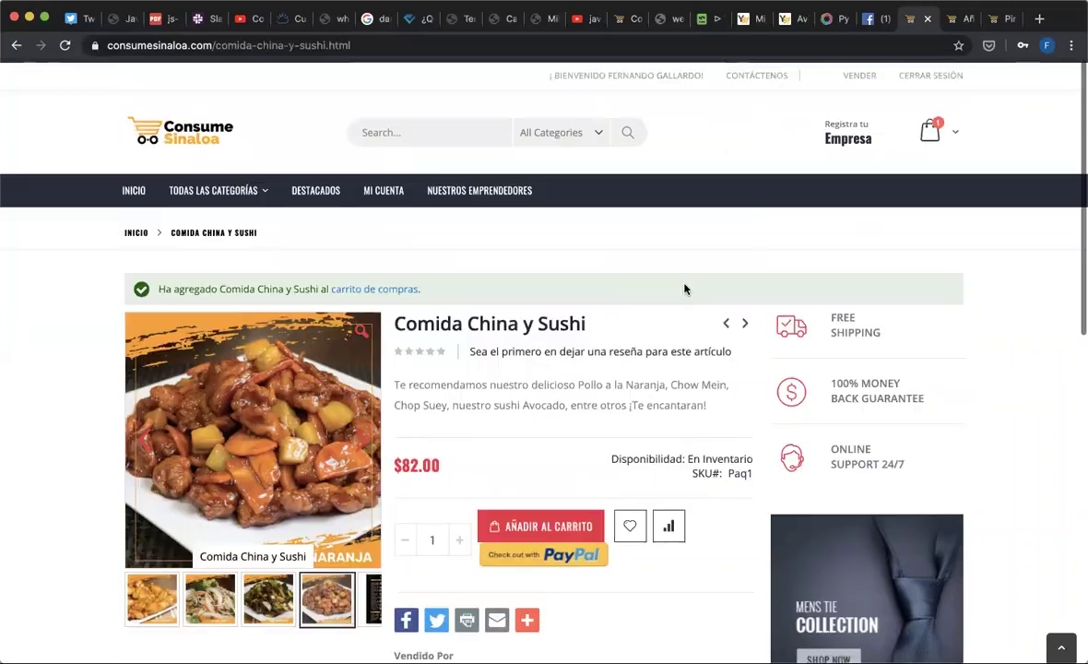
pyautogui.moveTo(937, 138)
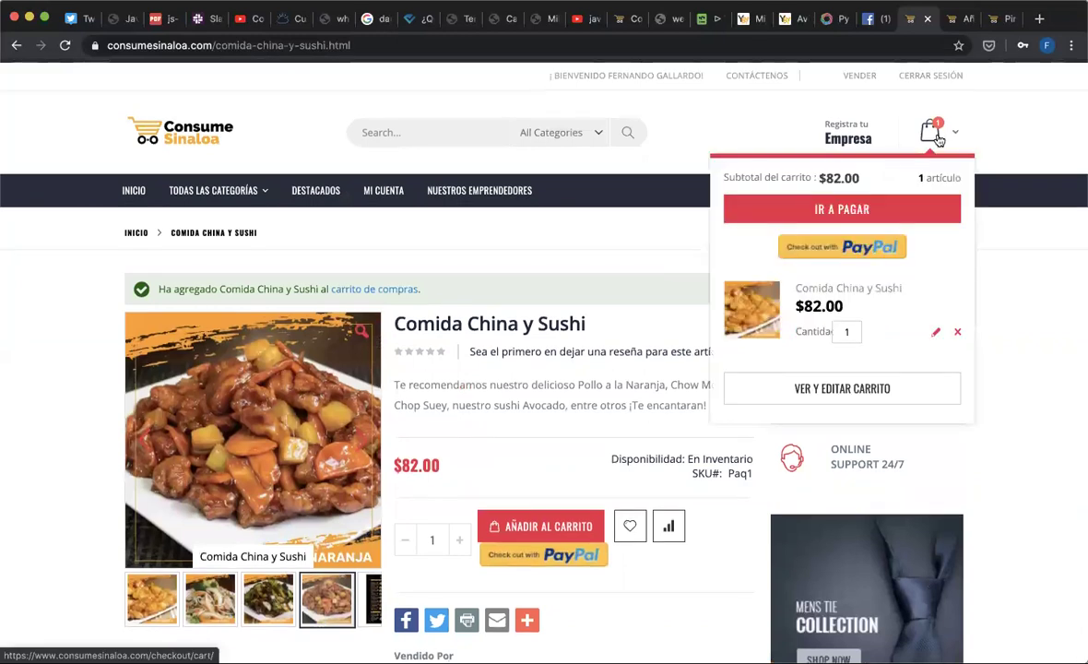
pyautogui.click(840, 210)
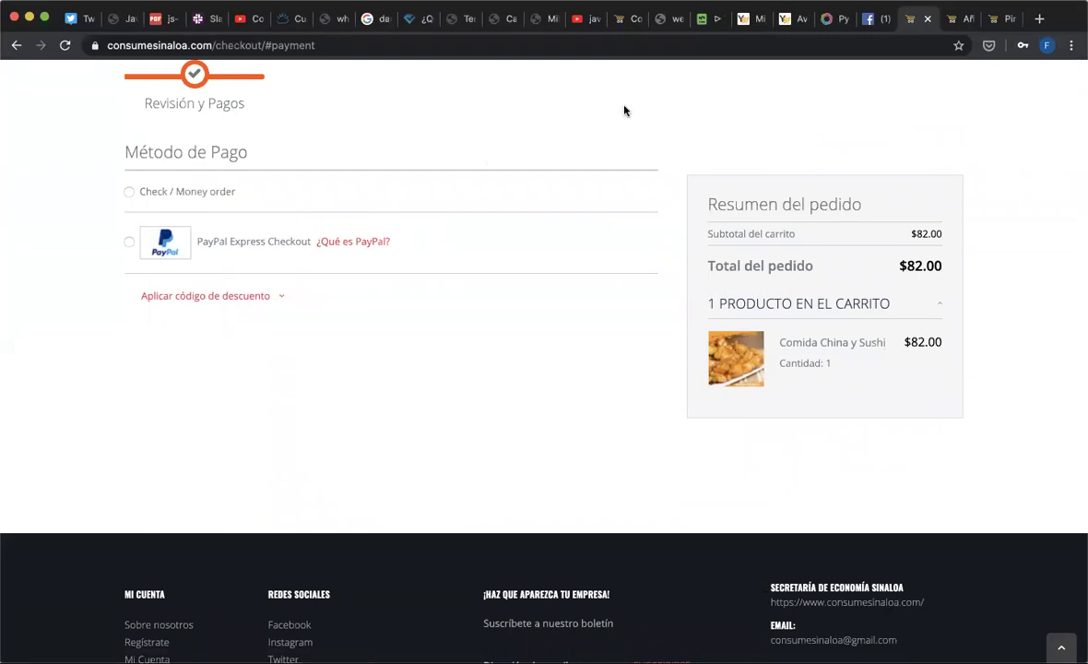
# - Choose Check / Money order as the payment method
pyautogui.click(127, 188)
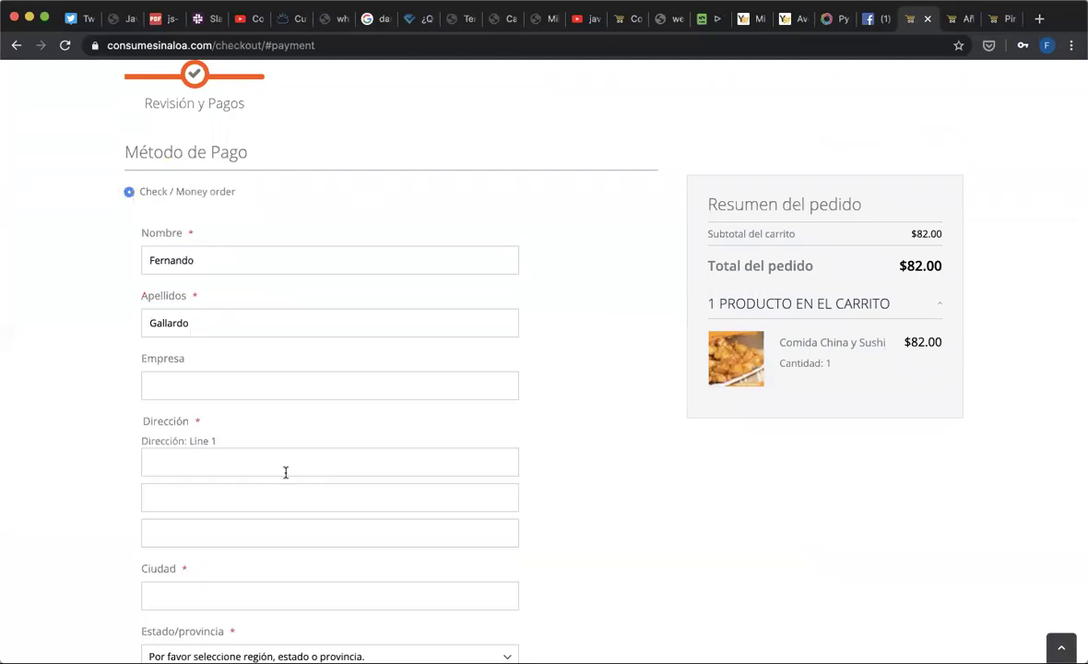
pyautogui.scroll(-5, 286, 473)
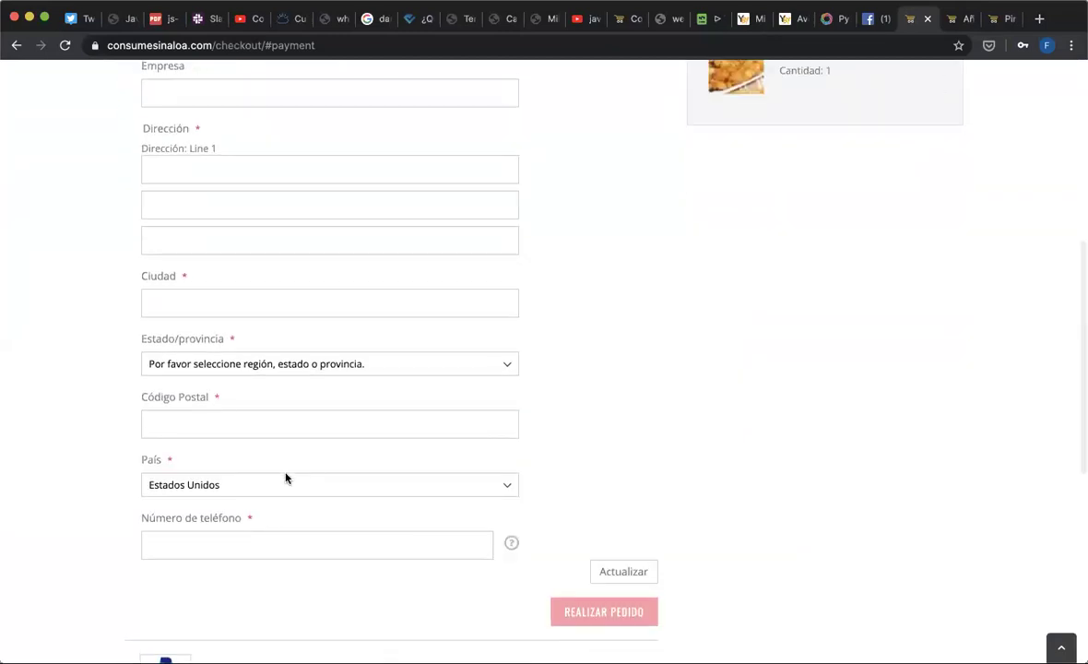
pyautogui.scroll(3, 286, 478)
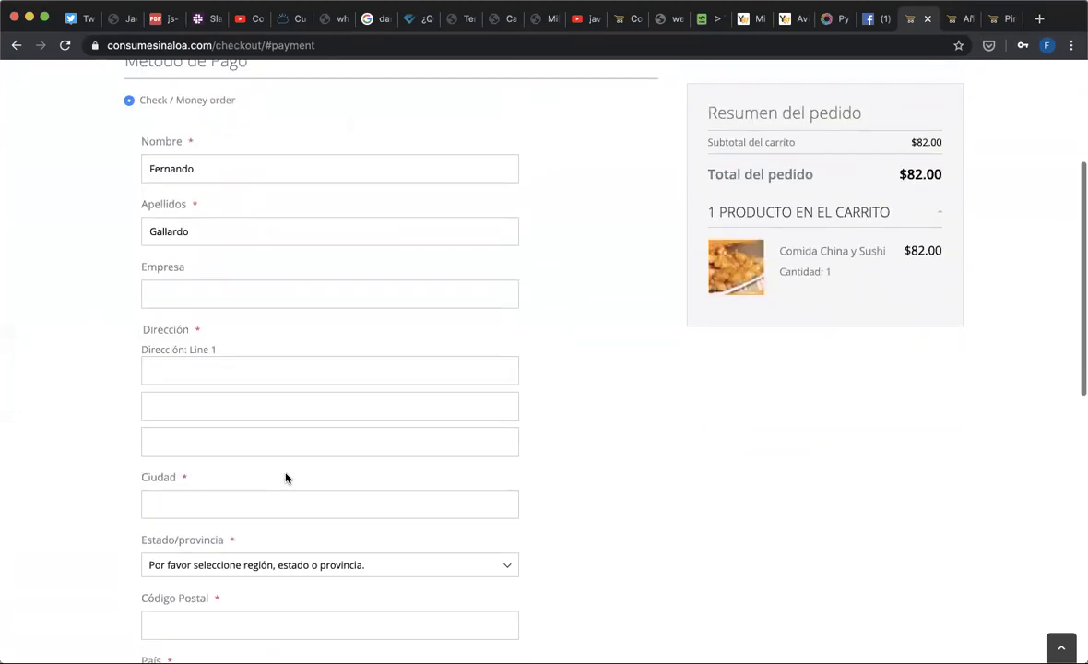
pyautogui.scroll(2, 286, 478)
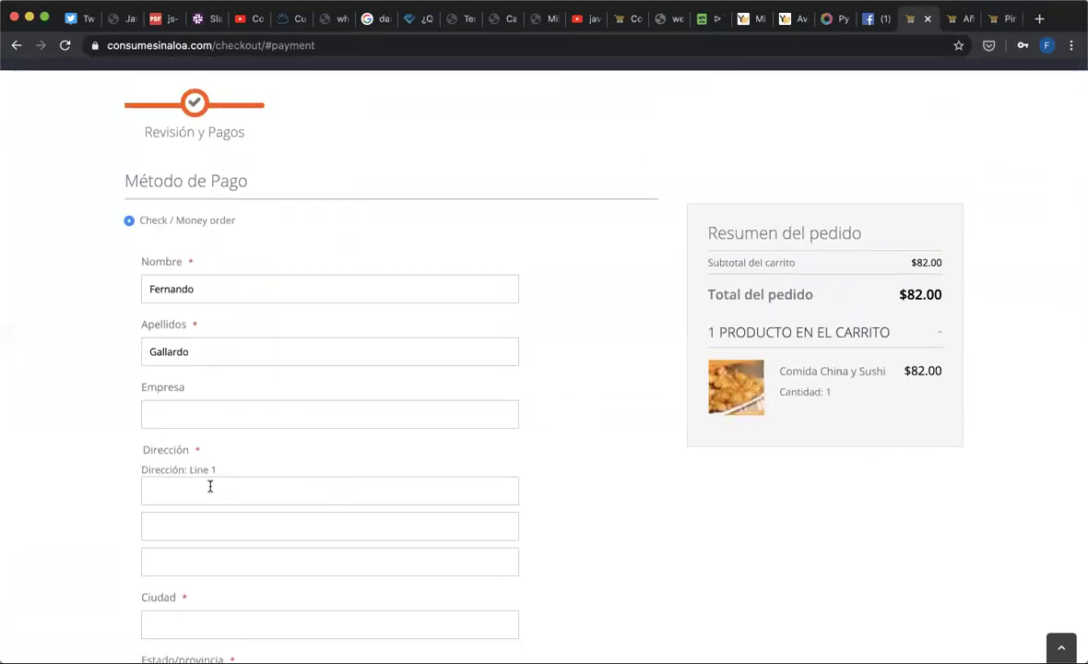
pyautogui.scroll(-3, 210, 489)
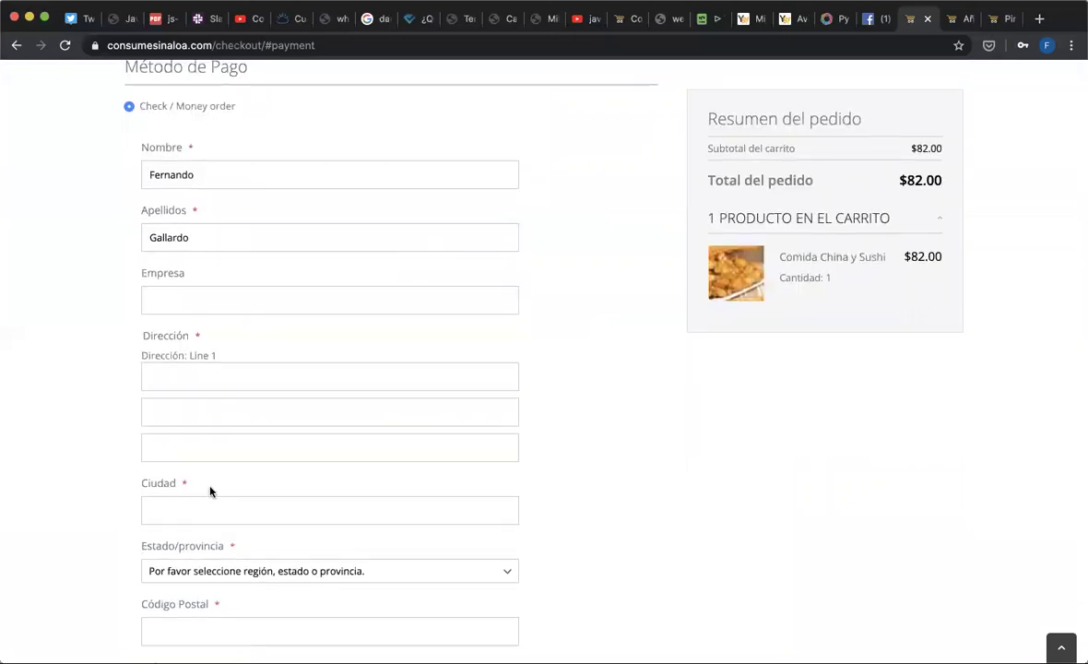
pyautogui.scroll(-3, 210, 492)
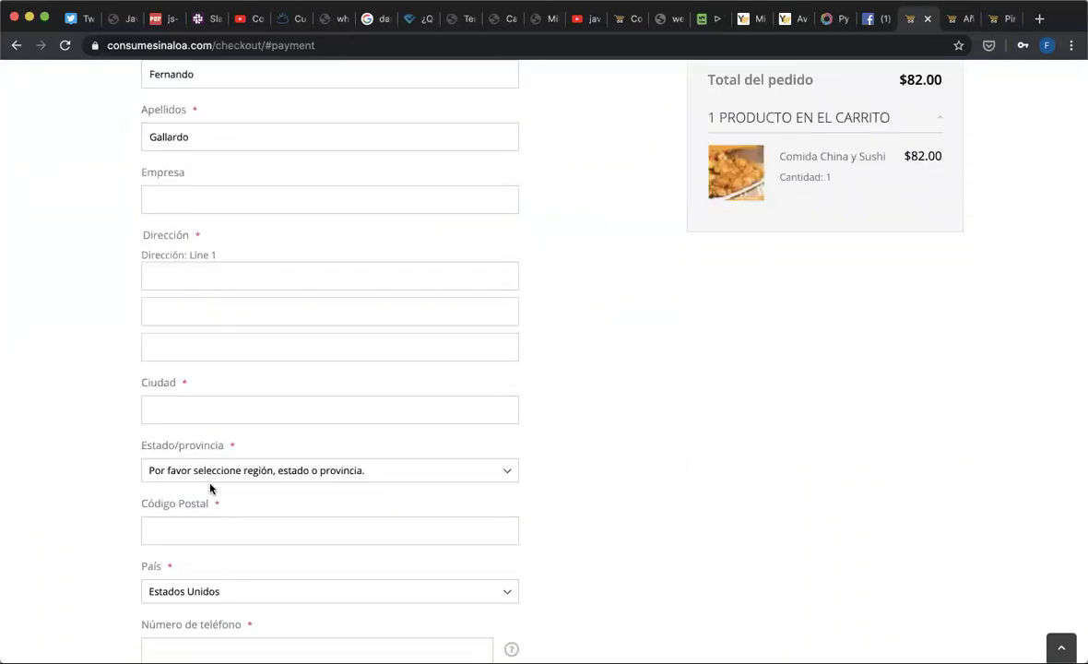
pyautogui.scroll(-5, 211, 487)
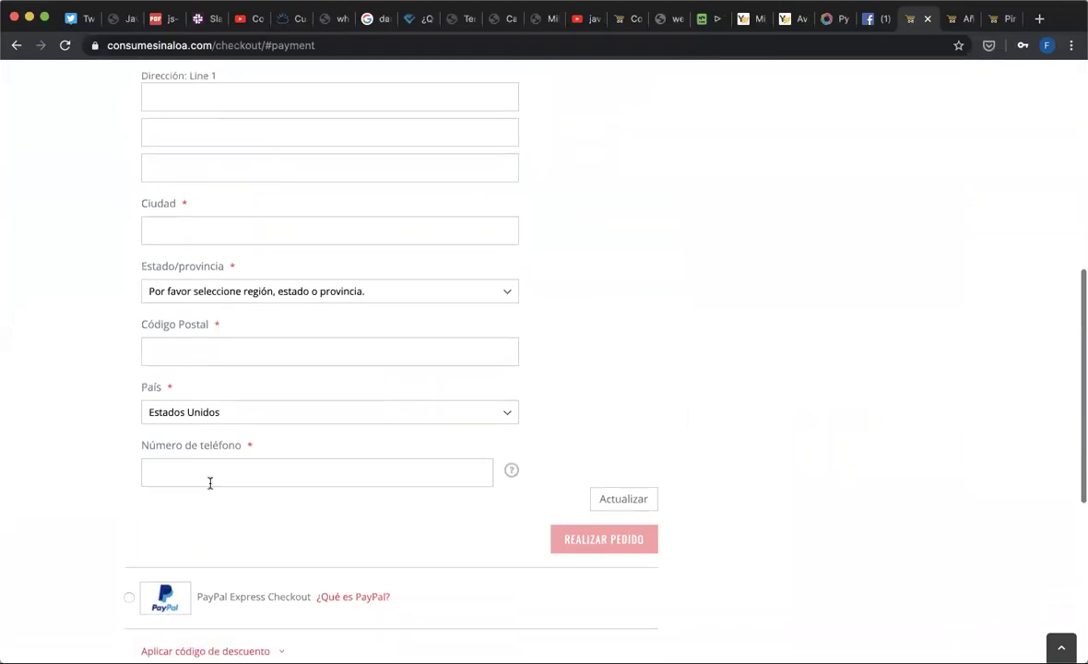
pyautogui.scroll(10, 210, 482)
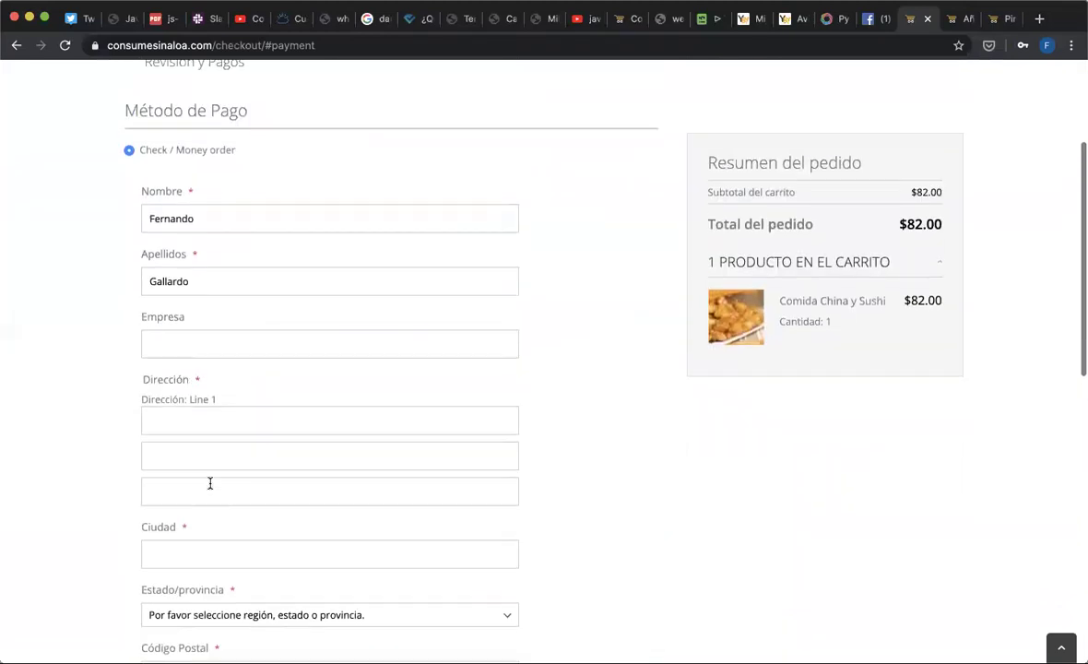
# - Enter the billing street address and the city Culiacan
pyautogui.click(202, 436)
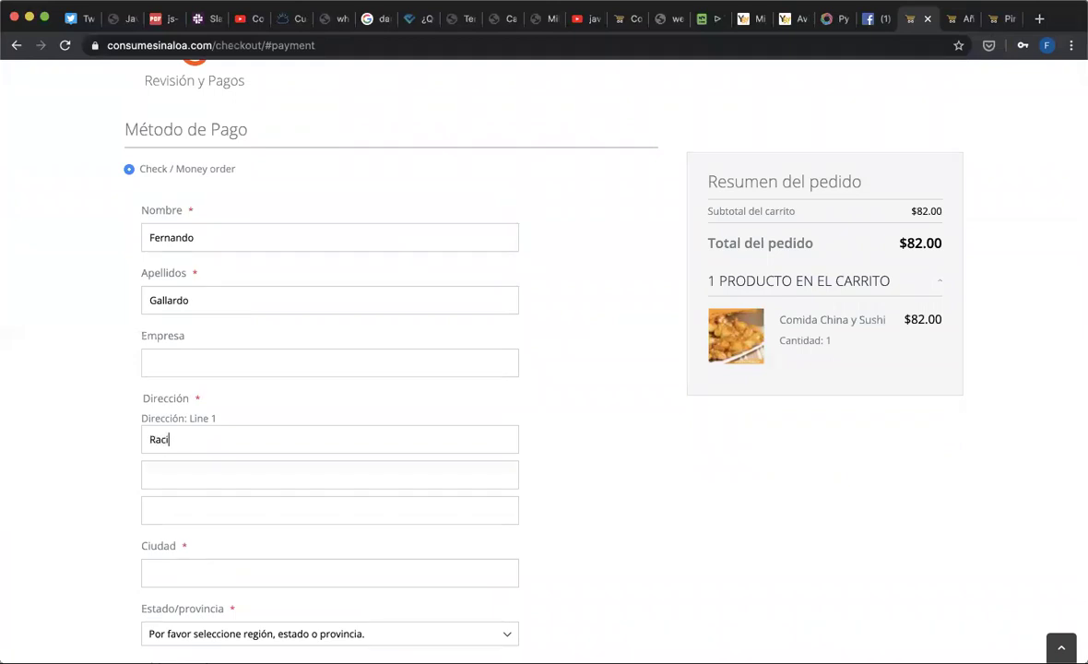
pyautogui.press('Tab')
pyautogui.press('Tab')
pyautogui.press('Tab')
pyautogui.write('Culiacan')
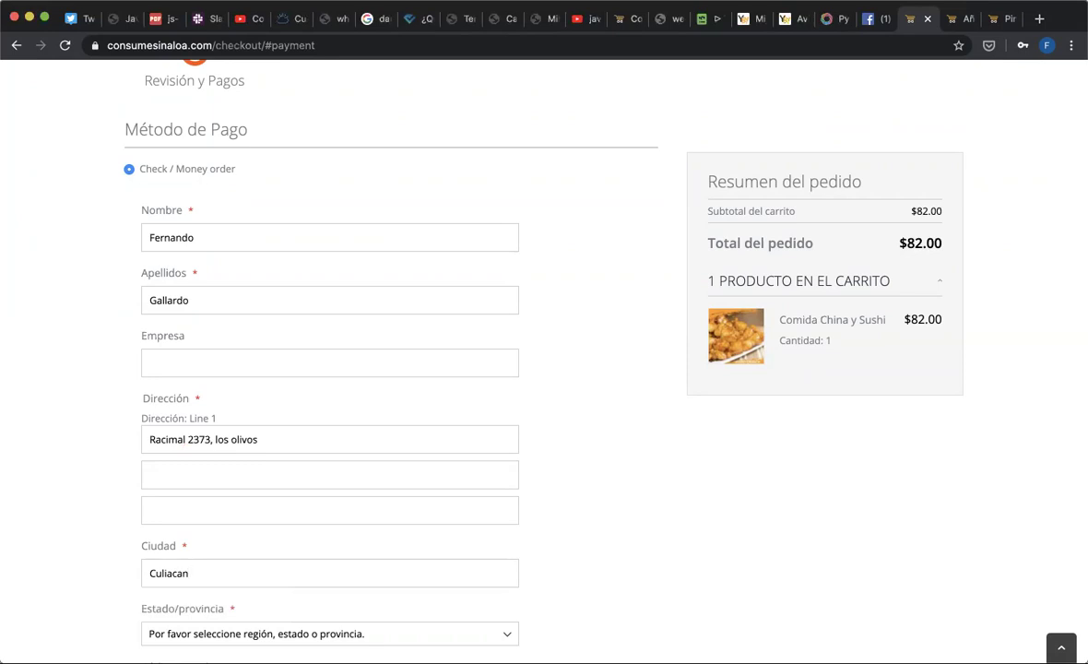
pyautogui.scroll(-5, 152, 607)
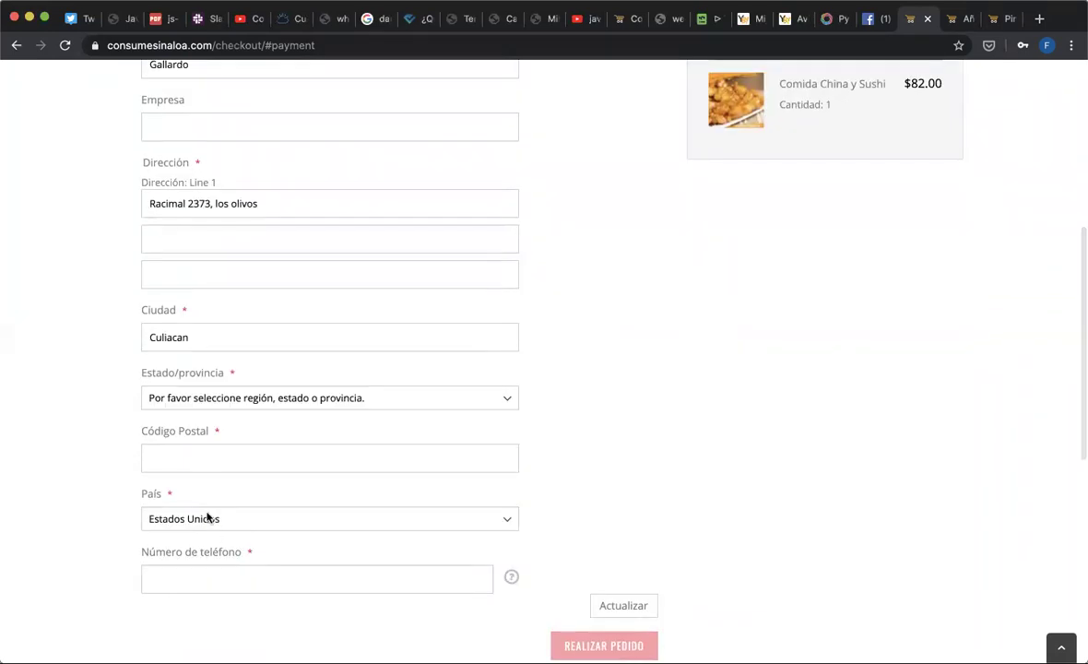
# - Set the billing country to México and the state to Sinaloa
pyautogui.click(209, 518)
pyautogui.write('mex')
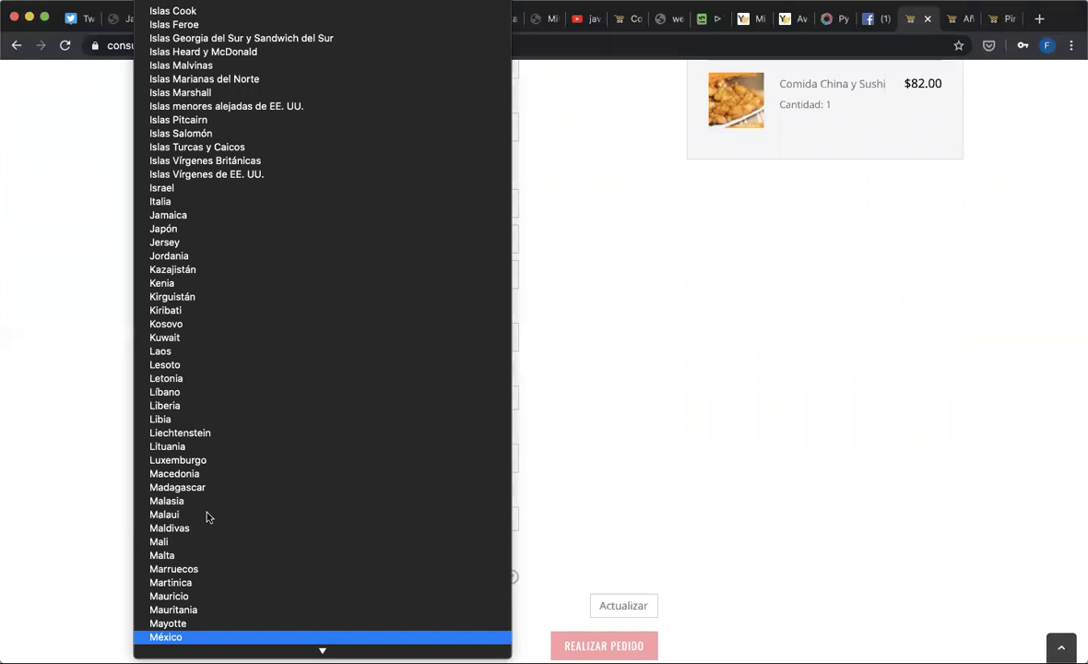
pyautogui.press('Return')
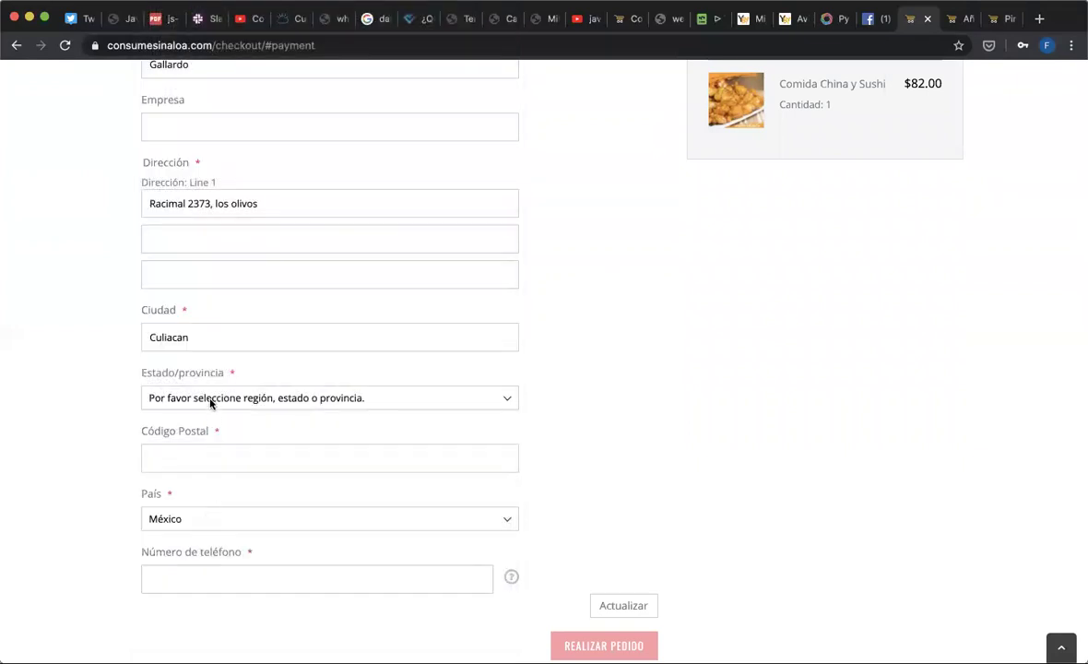
pyautogui.click(210, 403)
pyautogui.write('sin')
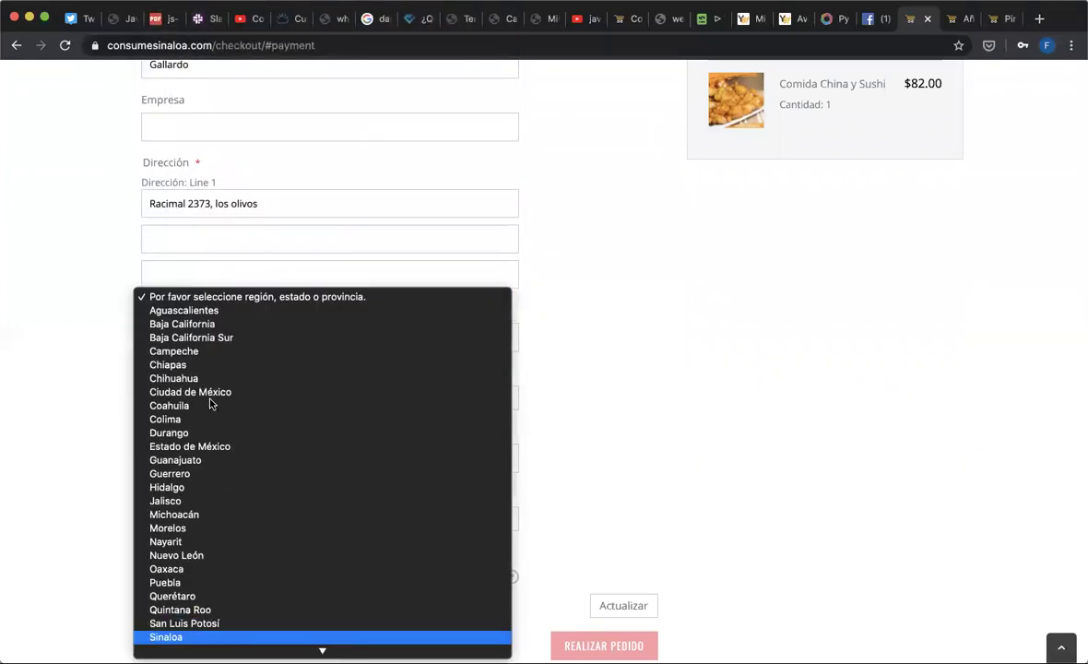
pyautogui.press('Return')
# - Add the postal code and phone number, then save the billing address with Actualizar
pyautogui.click(218, 456)
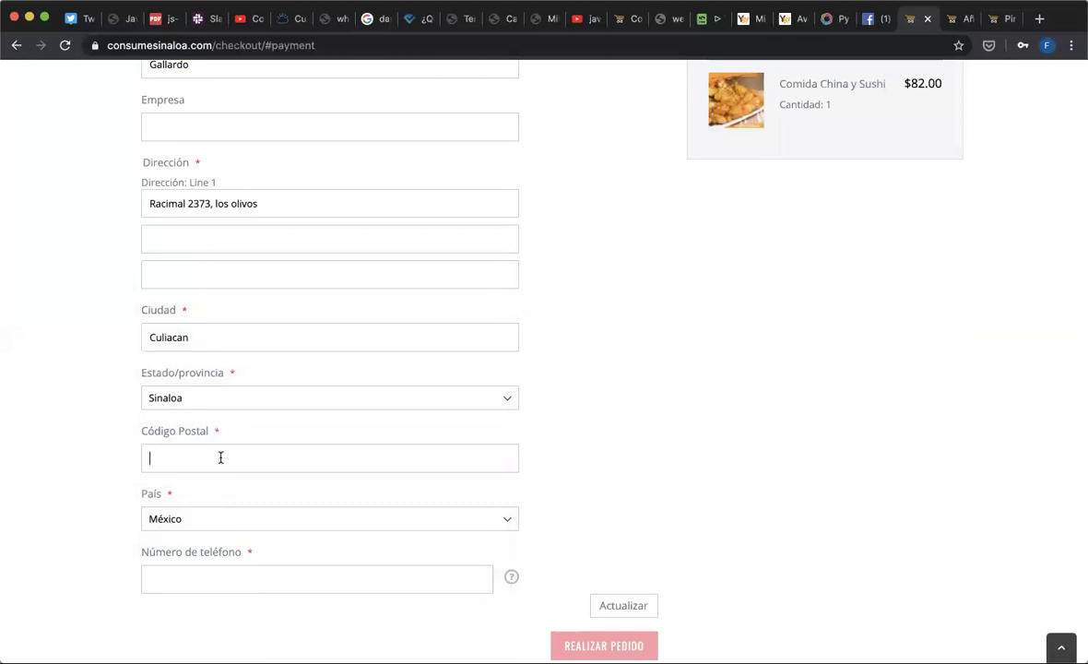
pyautogui.write('80050')
pyautogui.click(394, 578)
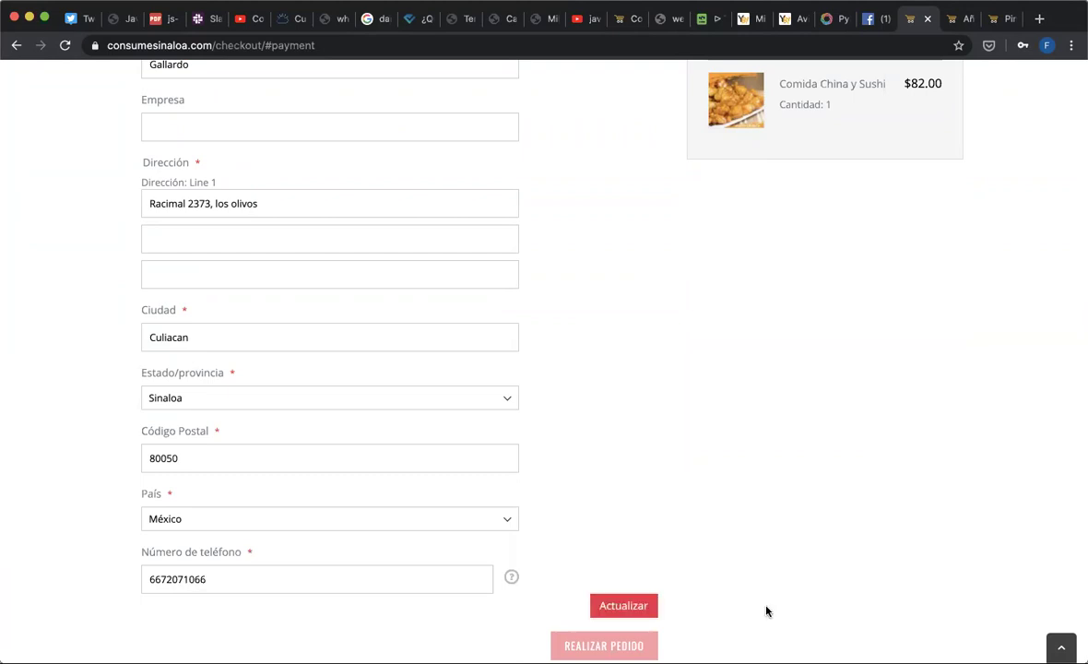
pyautogui.click(636, 605)
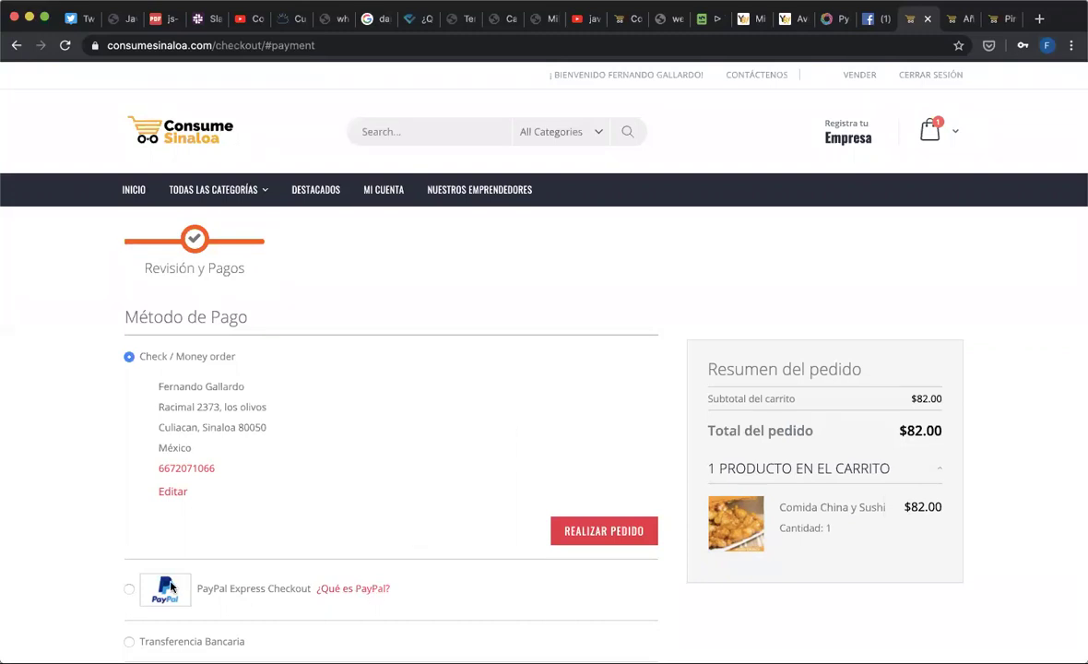
# - Reselect Check / Money order after trying PayPal, then switch to the Agregar Nuevos Productos form
pyautogui.click(130, 589)
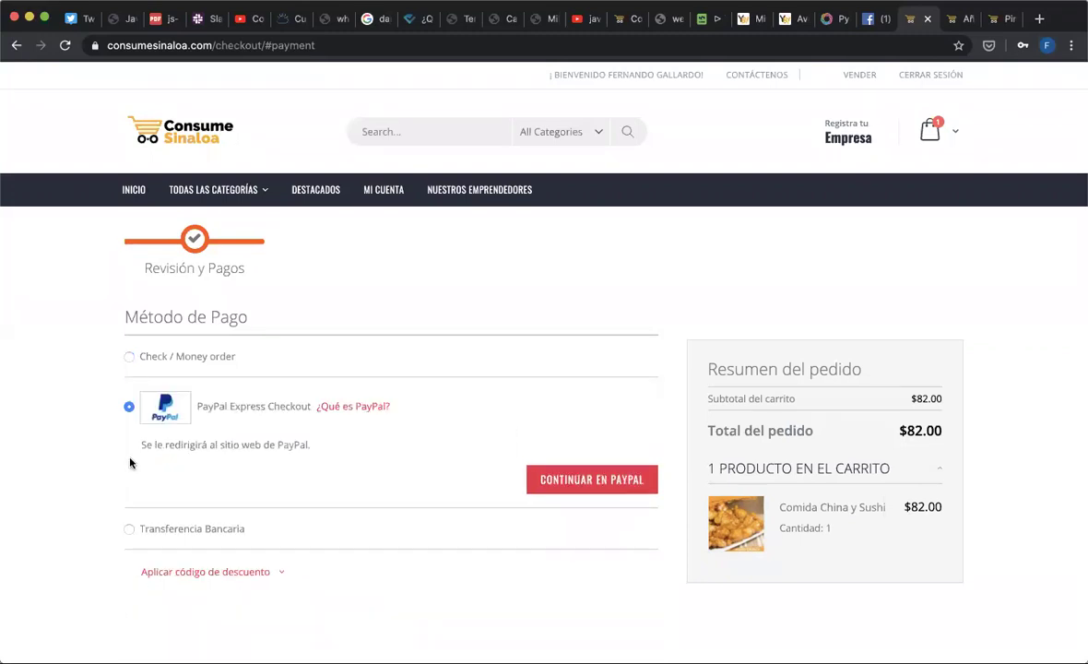
pyautogui.click(129, 356)
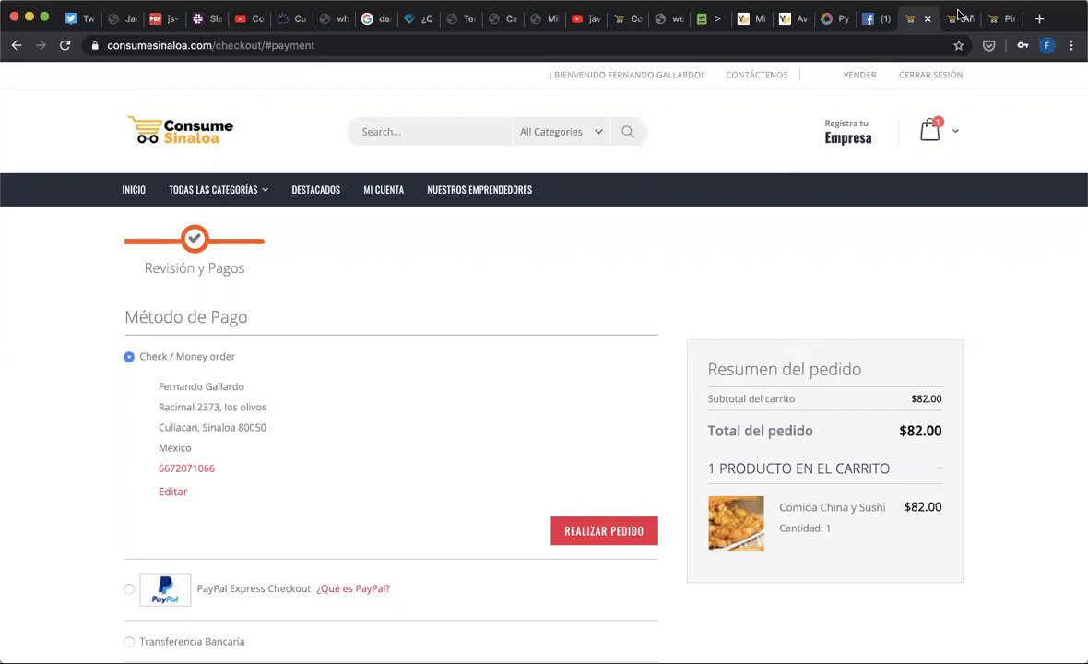
pyautogui.hotkey('ctrl', 'Tab')
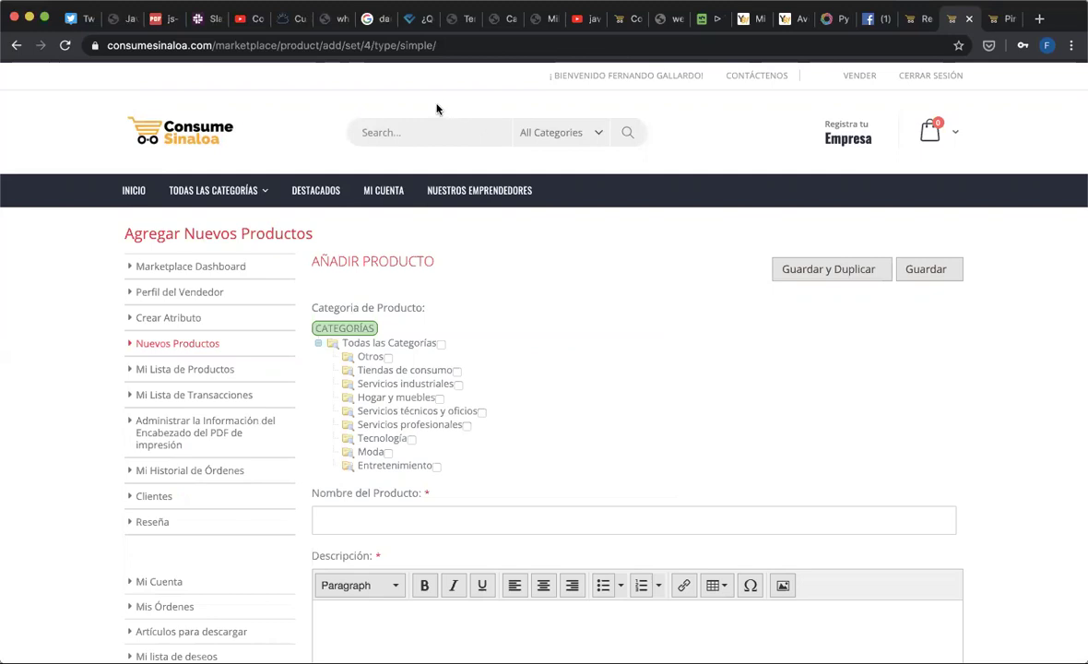
# - Enter 'Coricos Apapachos' as the Nombre del Producto
pyautogui.click(511, 523)
pyautogui.write('Apapachos')
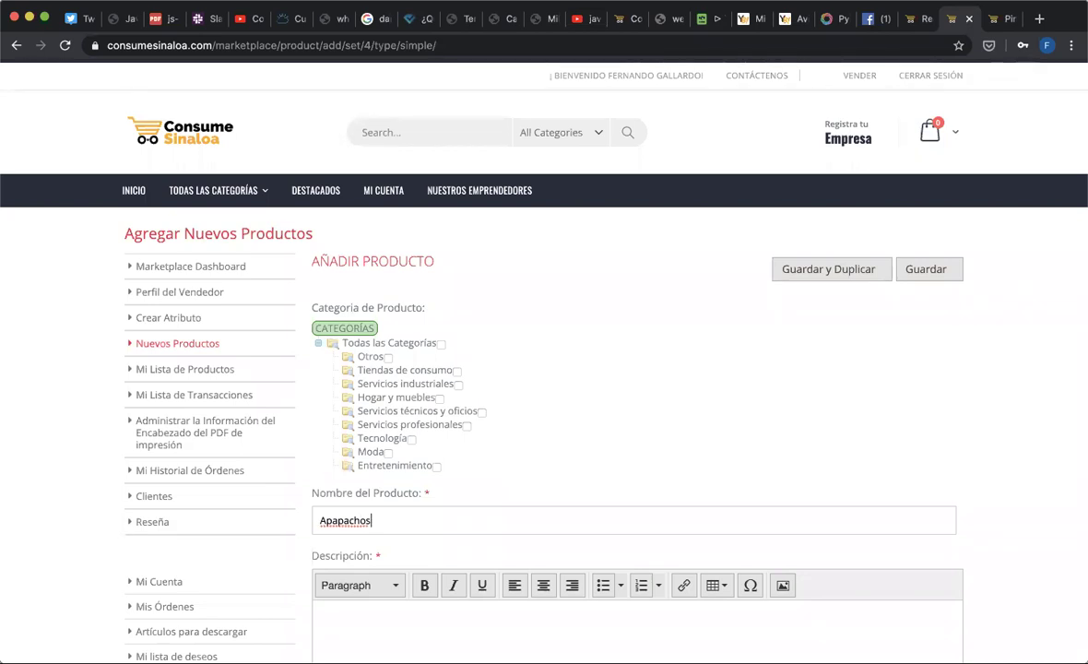
pyautogui.click(320, 520)
pyautogui.write('Coricos')
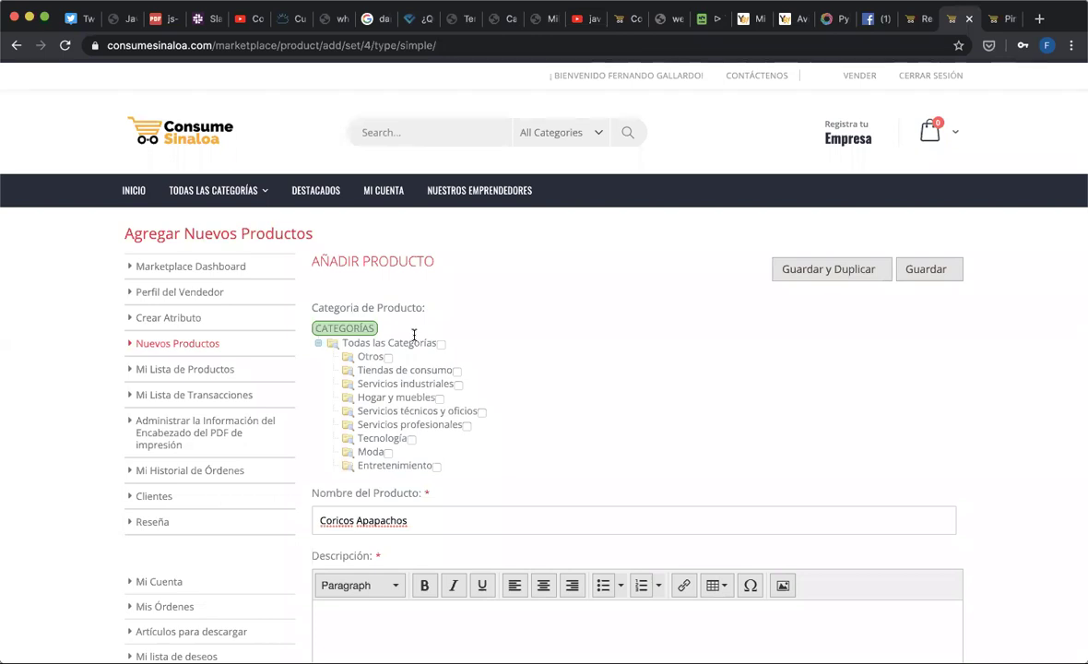
# - Scroll the add-product form down past prices and inventory to the Visibilidad and Meta fields
pyautogui.scroll(-2, 619, 448)
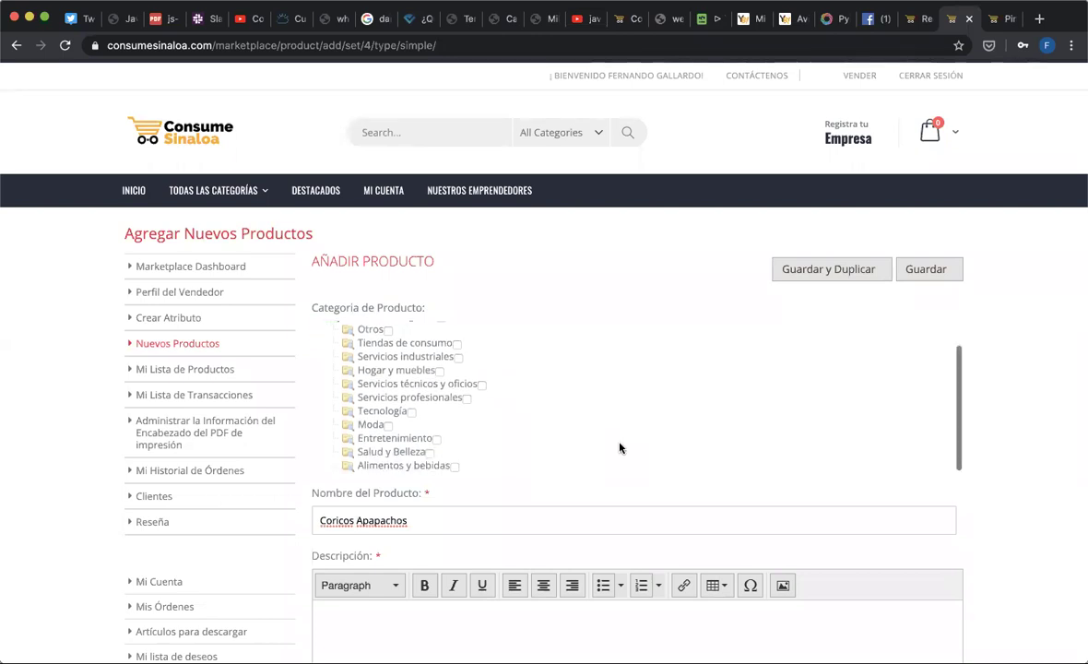
pyautogui.scroll(-10, 641, 466)
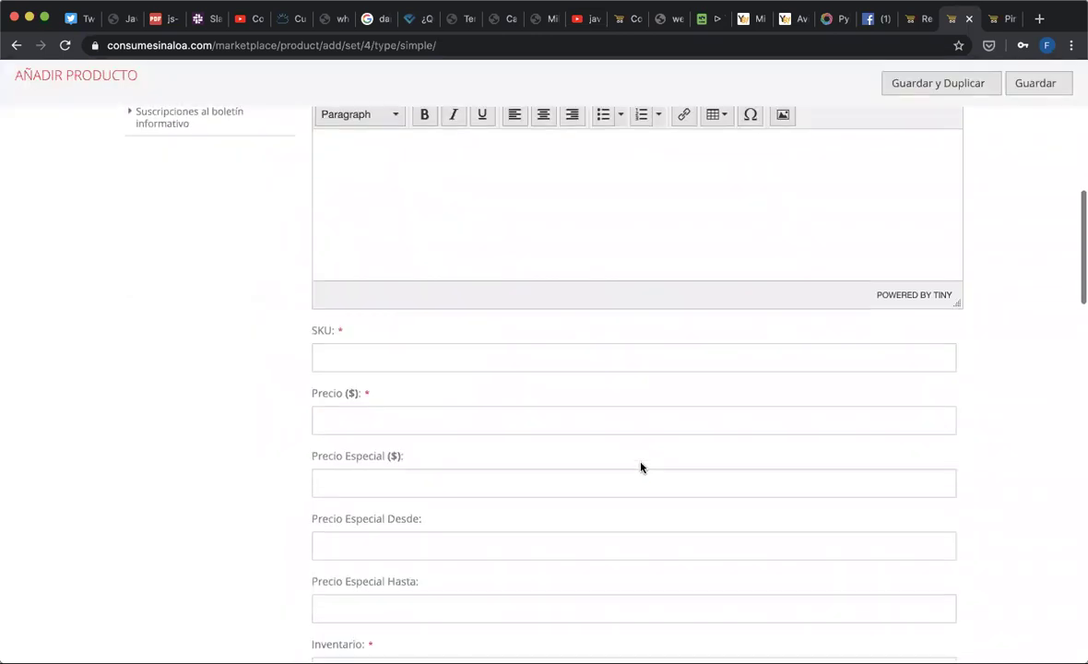
pyautogui.scroll(-4, 641, 466)
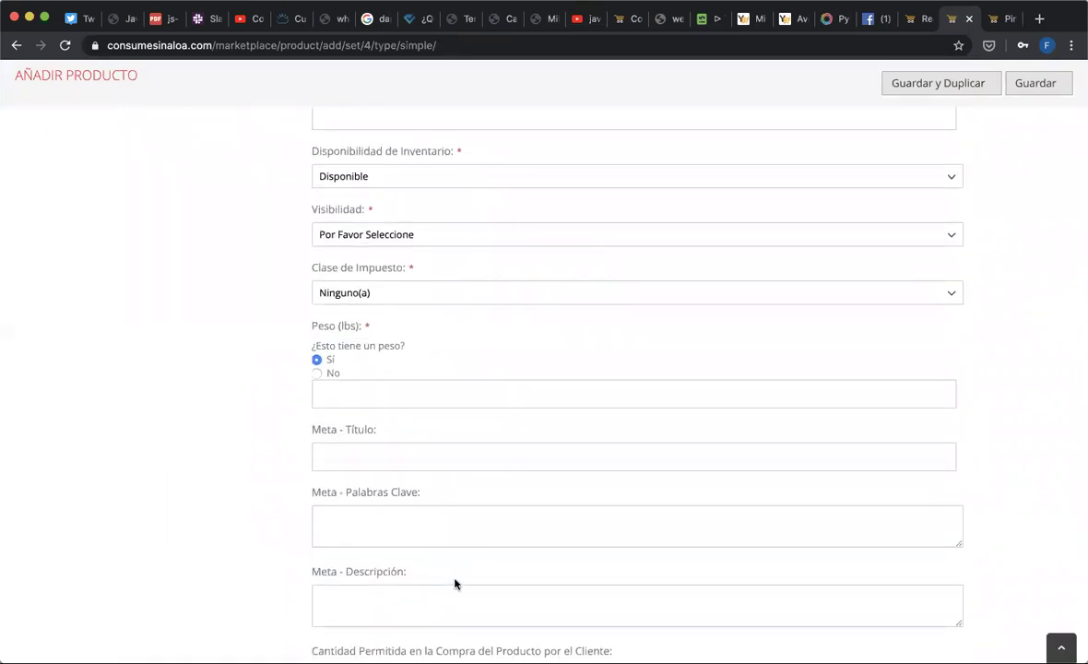
pyautogui.scroll(-1, 459, 600)
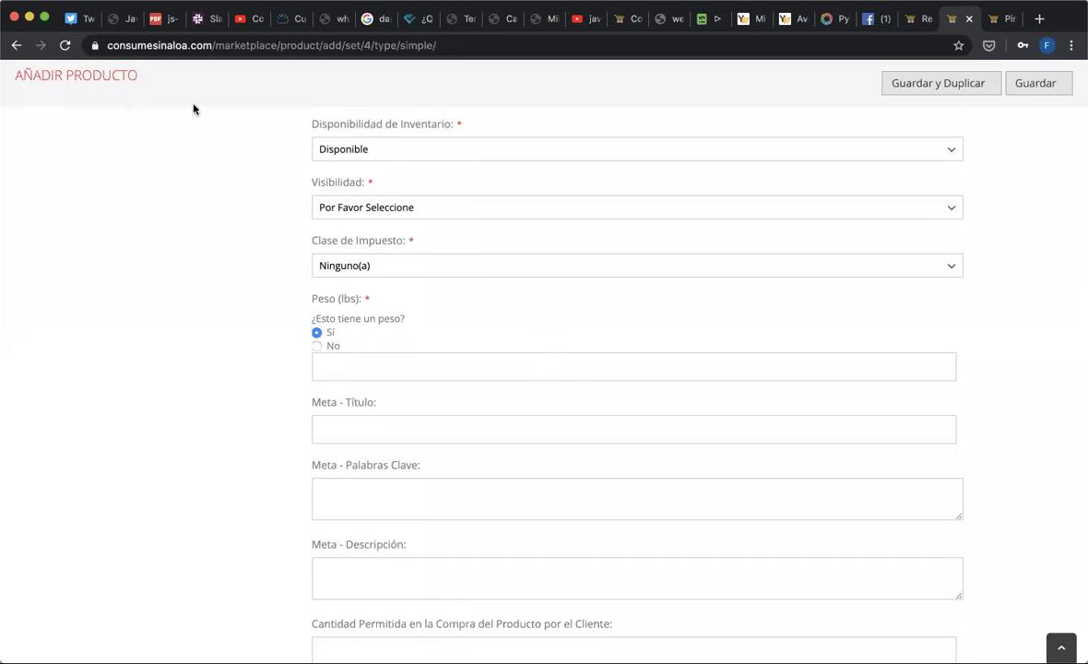
# - Enter 'Dulce corico sinaloense apapachos' as the Meta - Título, then switch to the checkout tab
pyautogui.click(382, 429)
pyautogui.write('Dulce corico sinaloense')
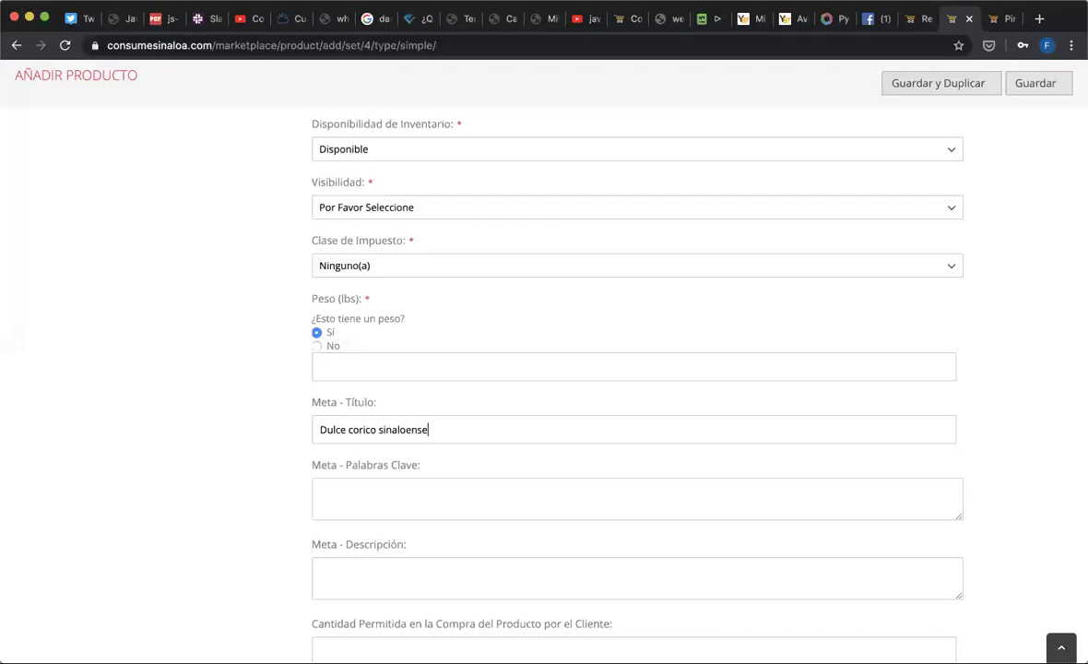
pyautogui.write(' apapachos')
pyautogui.click(912, 18)
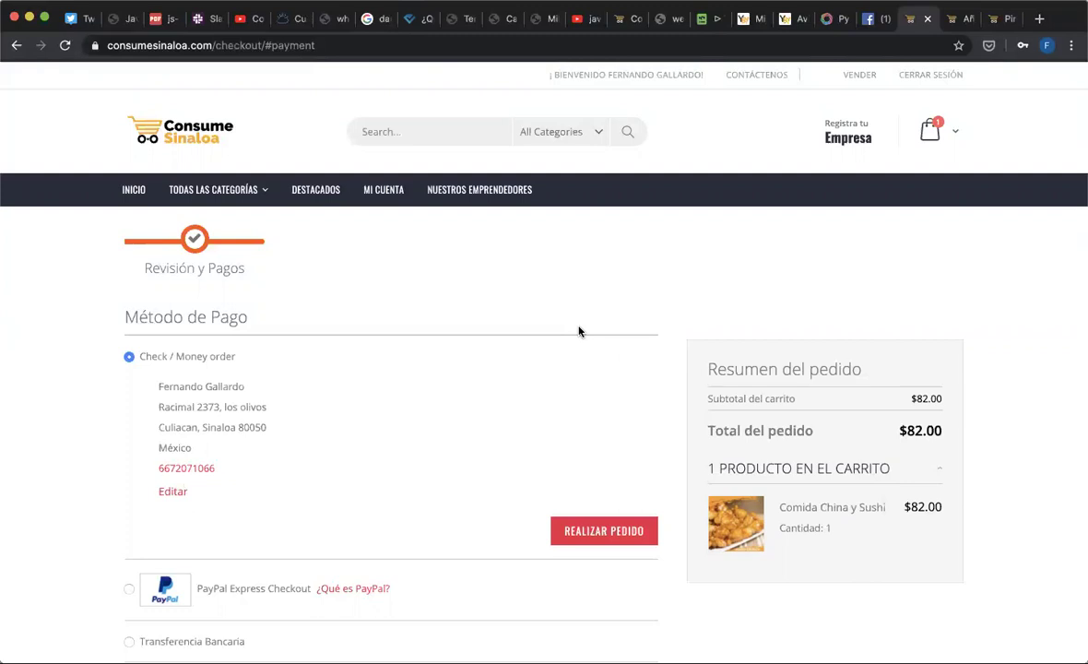
pyautogui.click(957, 26)
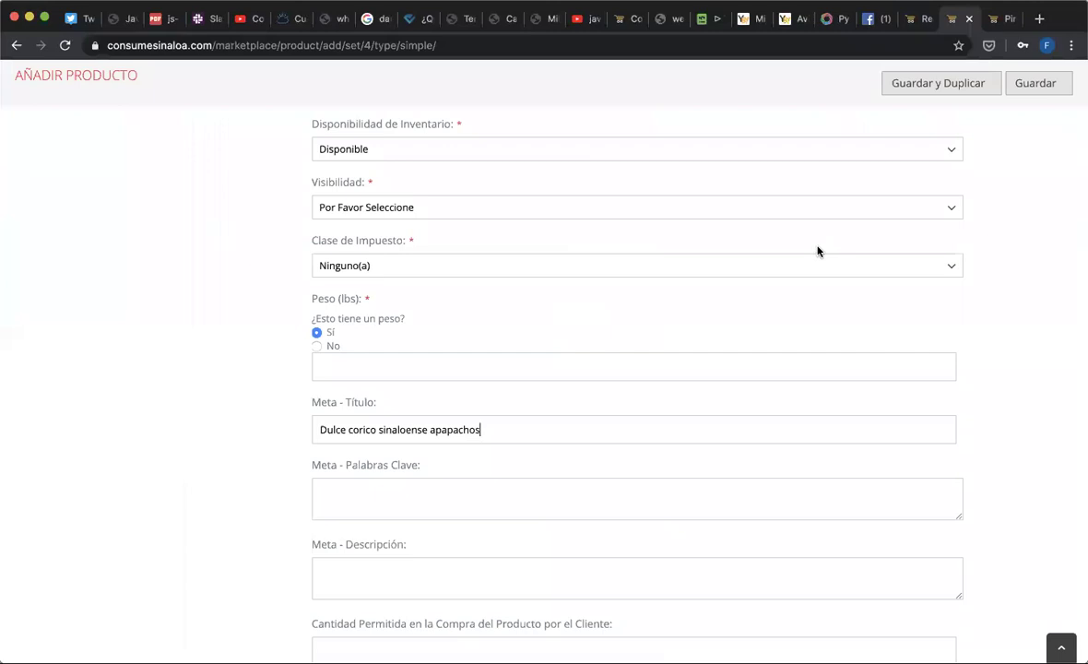
pyautogui.scroll(-2, 710, 461)
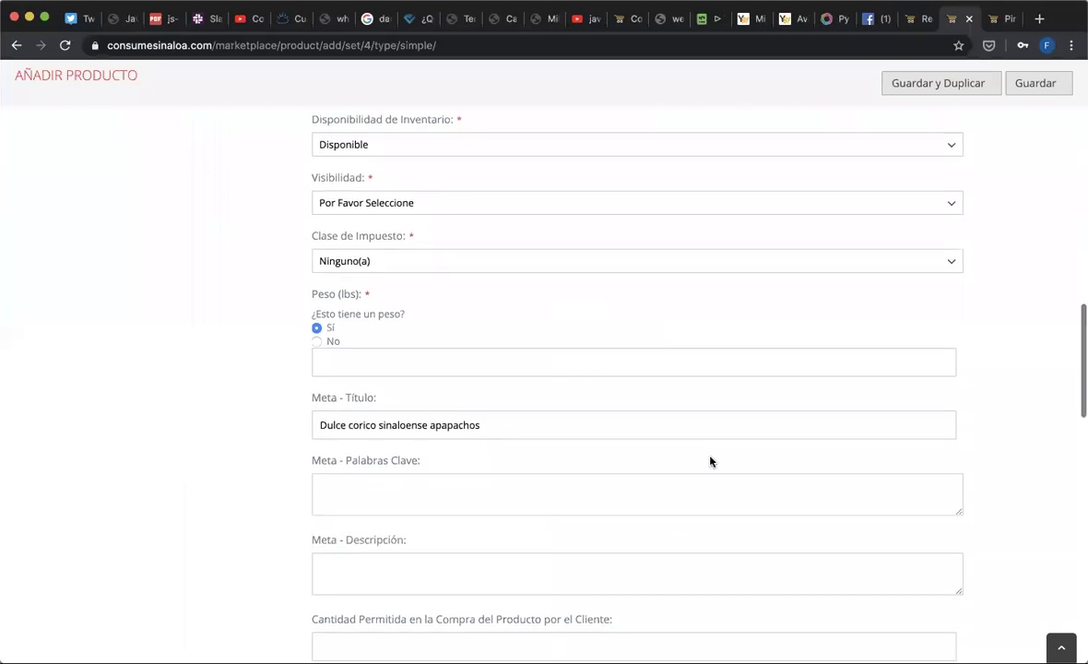
pyautogui.scroll(5, 710, 461)
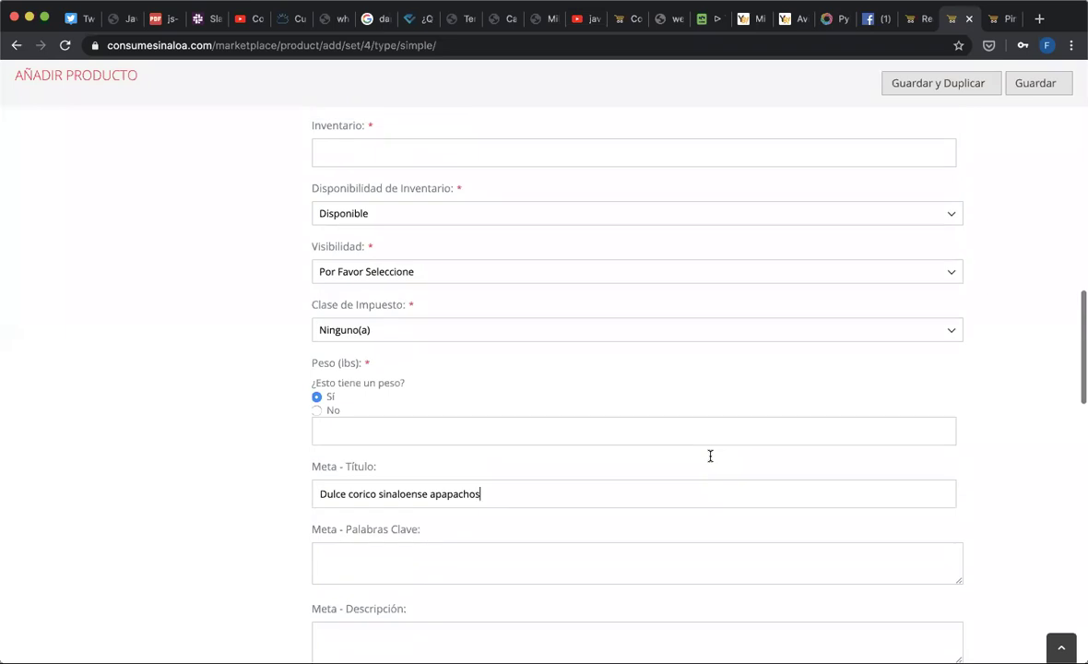
pyautogui.scroll(3, 710, 455)
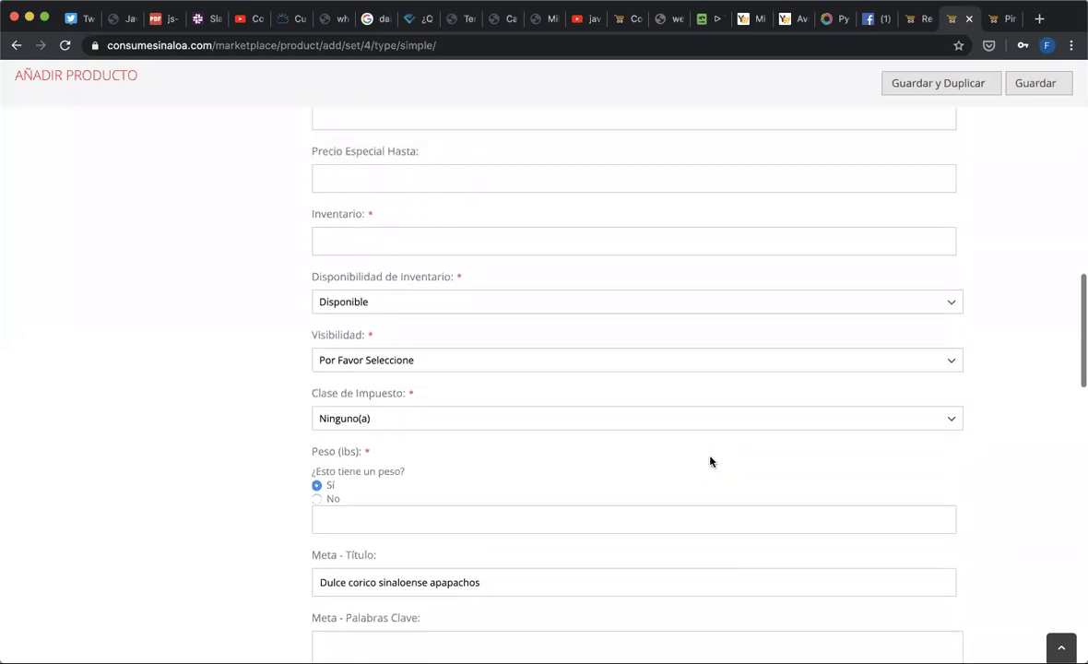
pyautogui.scroll(-2, 711, 461)
pyautogui.scroll(-2, 712, 452)
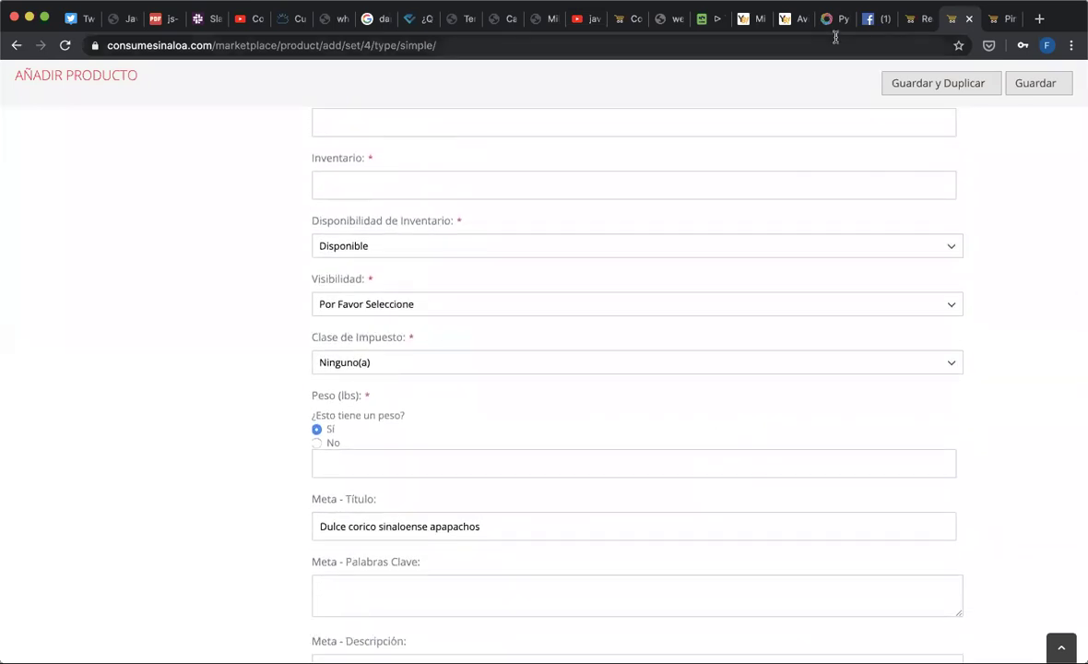
pyautogui.click(911, 18)
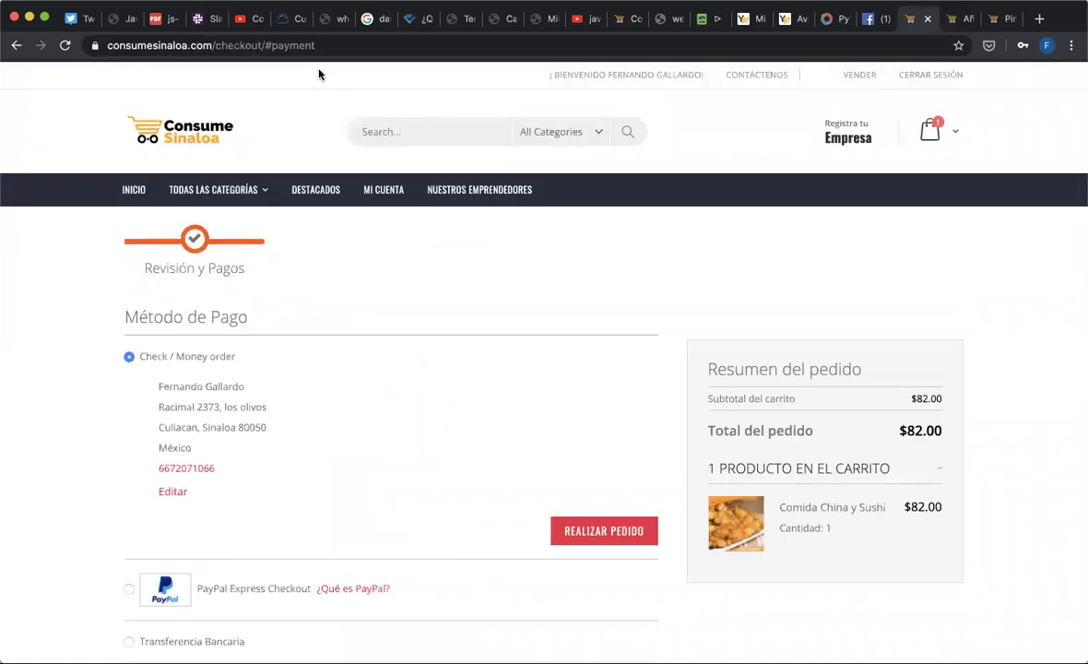
# - Search the store for 'chips', then replace the term with 'yuca' and search again
pyautogui.click(400, 139)
pyautogui.write('chips')
pyautogui.press('Return')
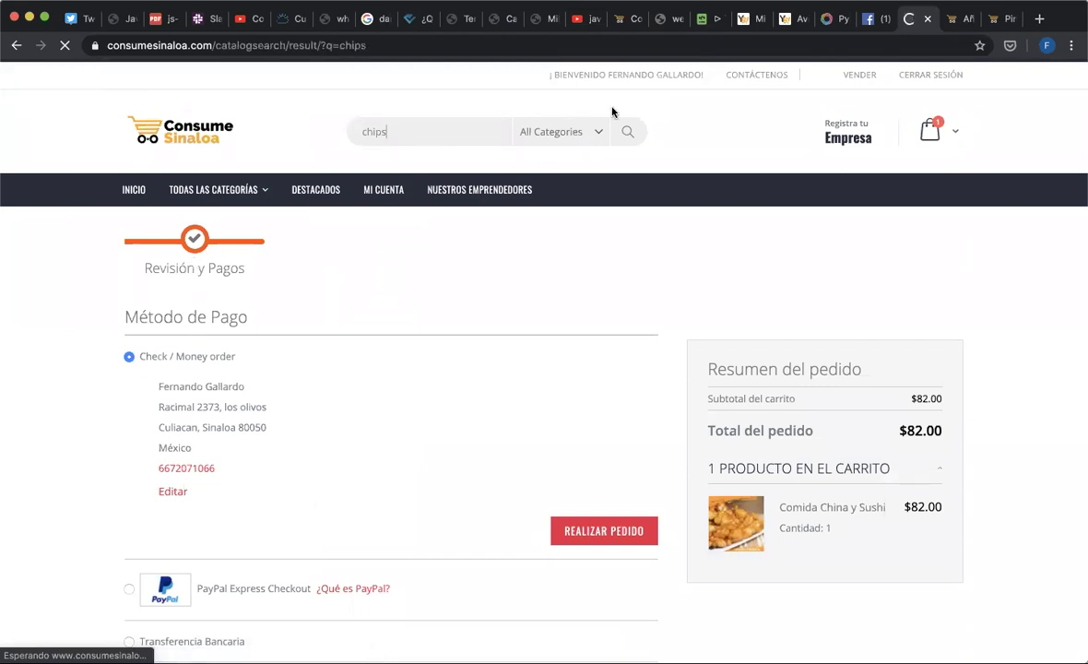
pyautogui.doubleClick(447, 136)
pyautogui.write('yuca')
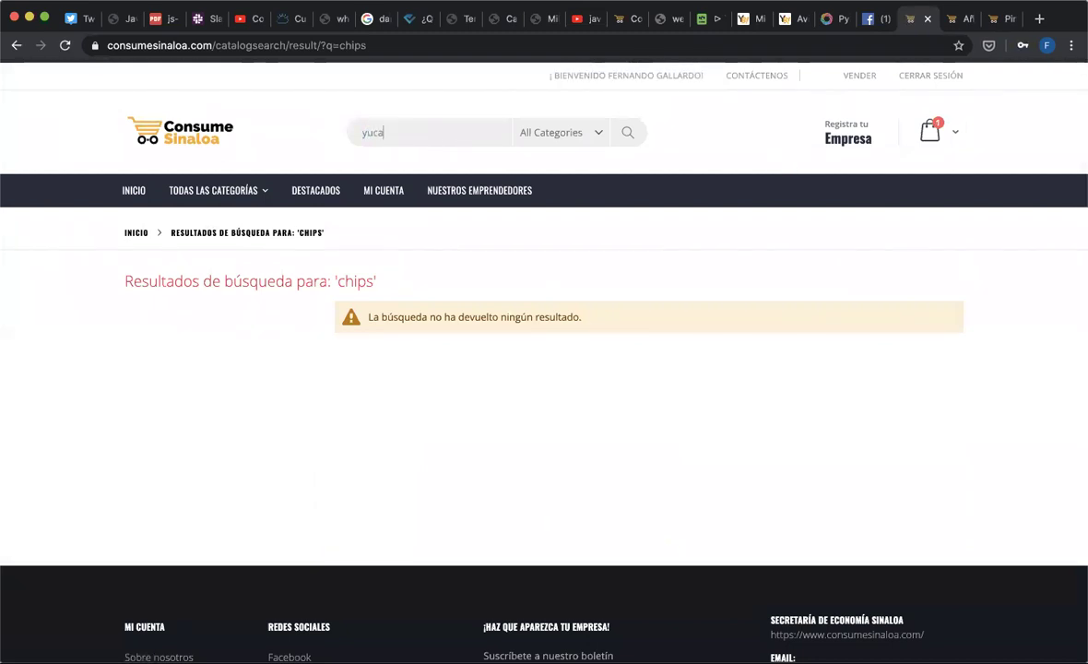
pyautogui.press('Return')
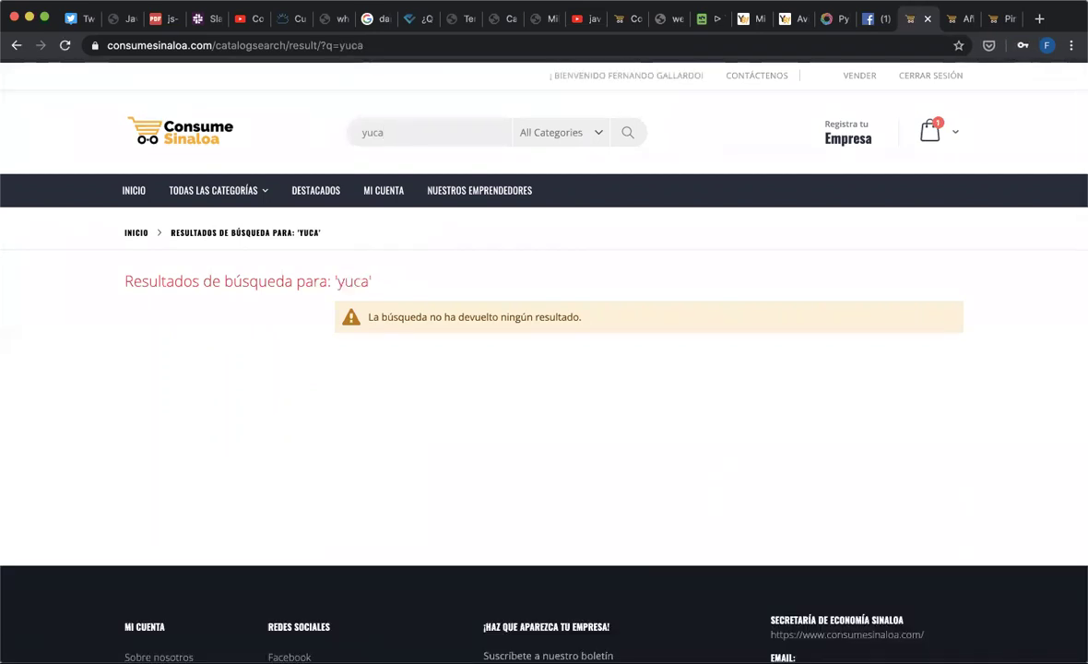
# - Browse the Alimentos y Bebidas category and go to its second page of products
pyautogui.moveTo(244, 189)
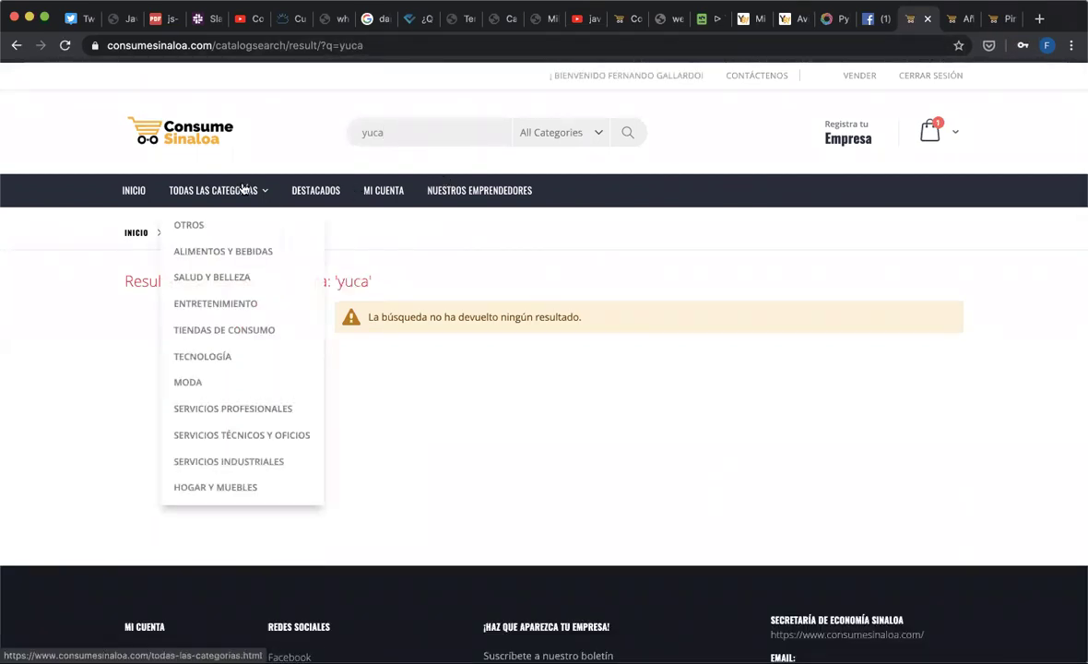
pyautogui.click(256, 250)
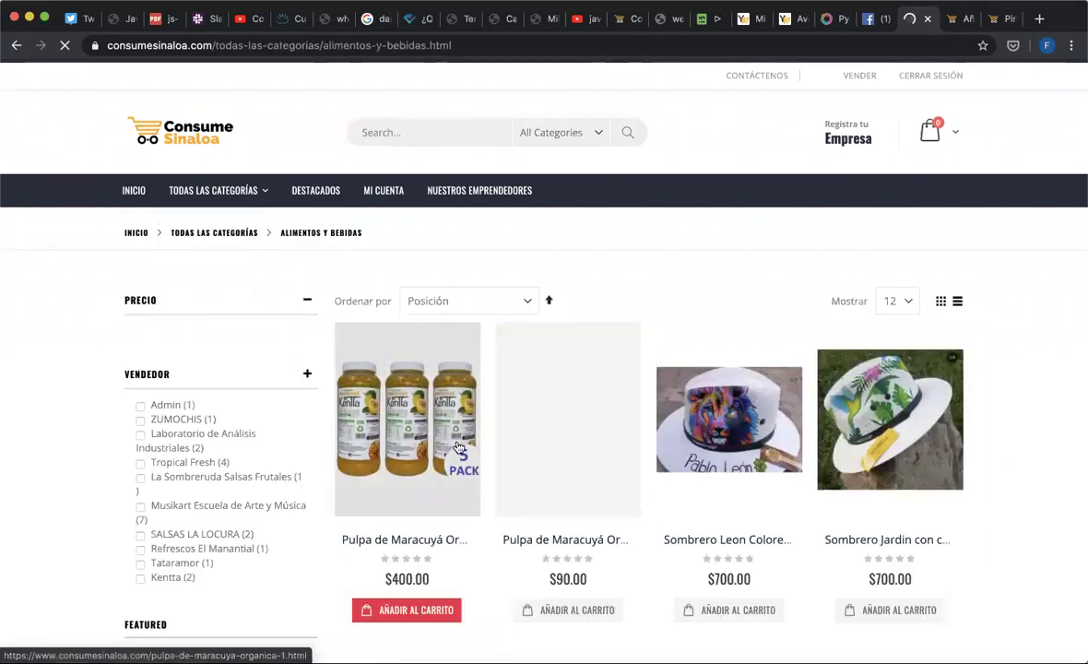
pyautogui.scroll(-3, 493, 481)
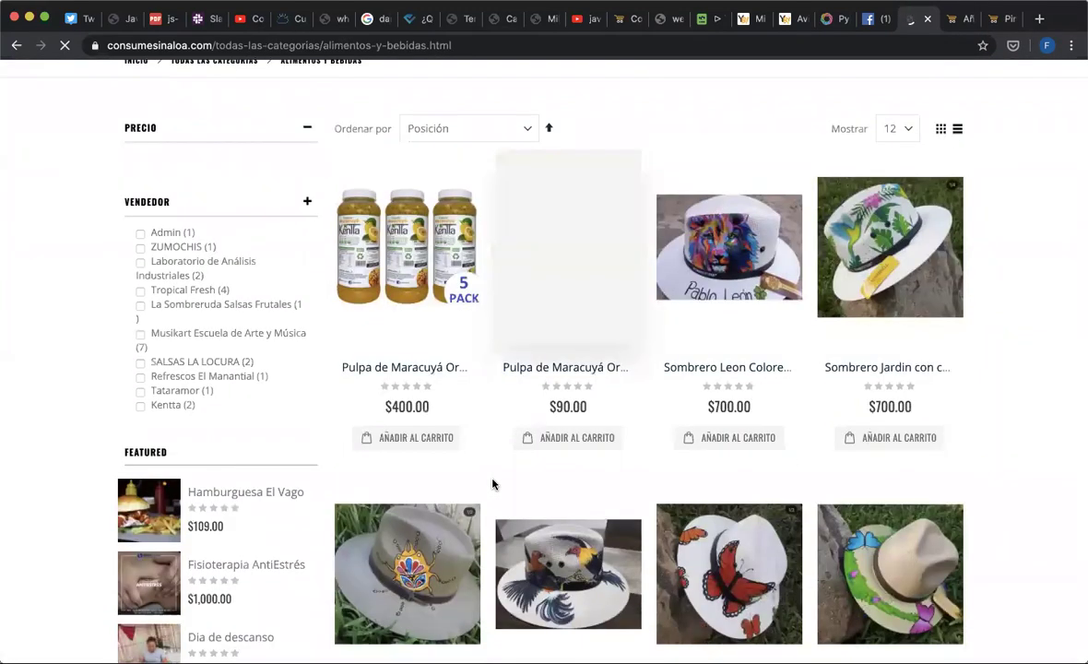
pyautogui.scroll(-5, 493, 484)
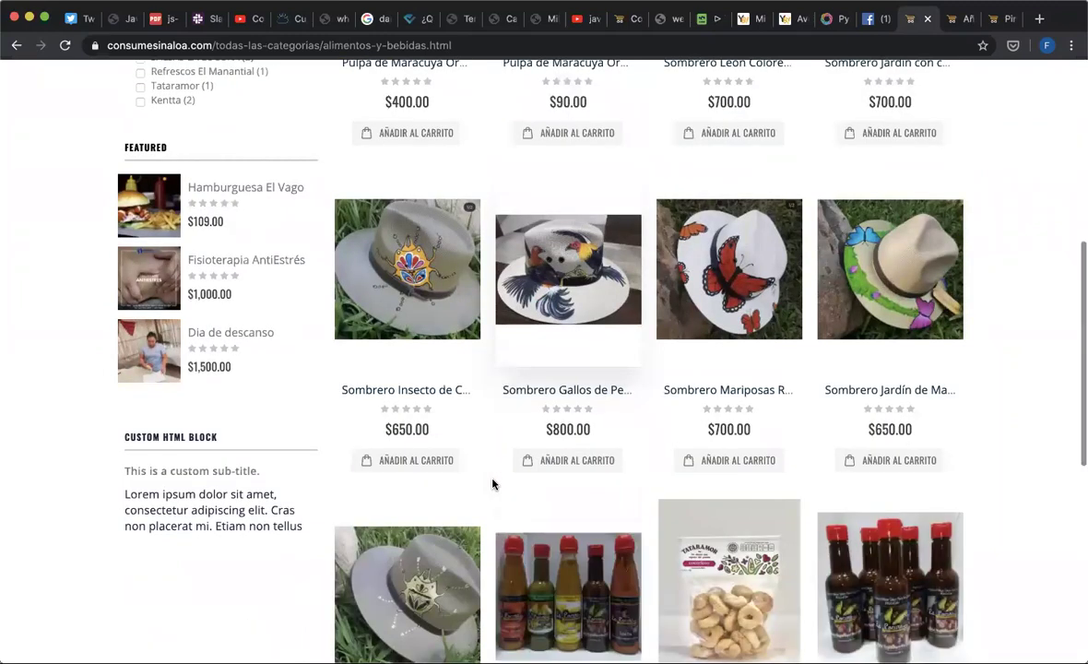
pyautogui.scroll(-2, 493, 484)
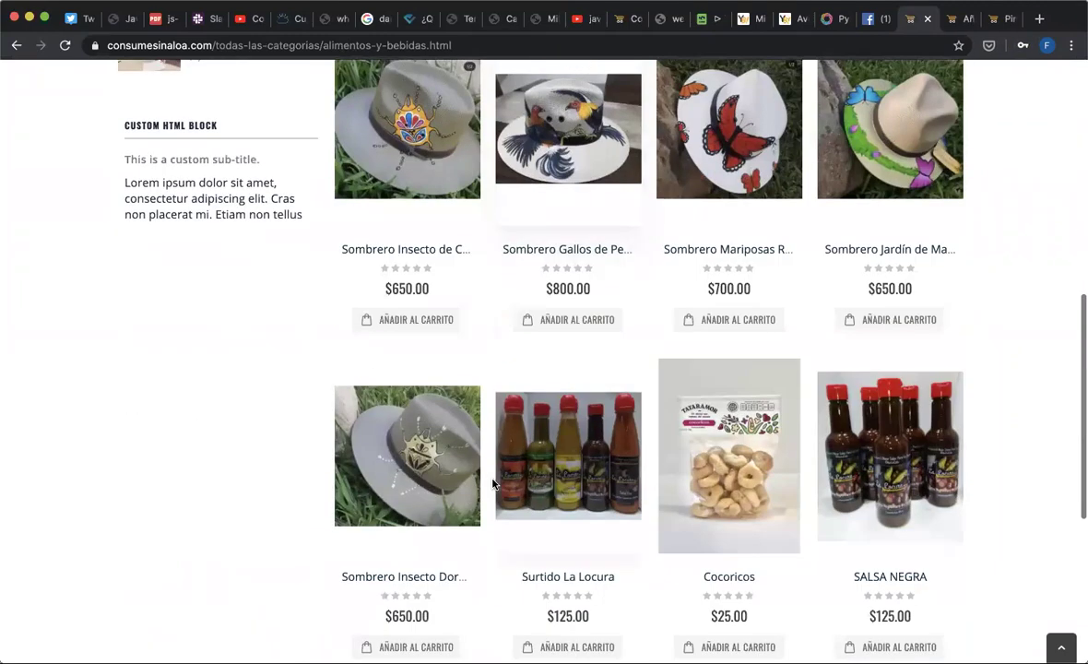
pyautogui.scroll(-3, 494, 481)
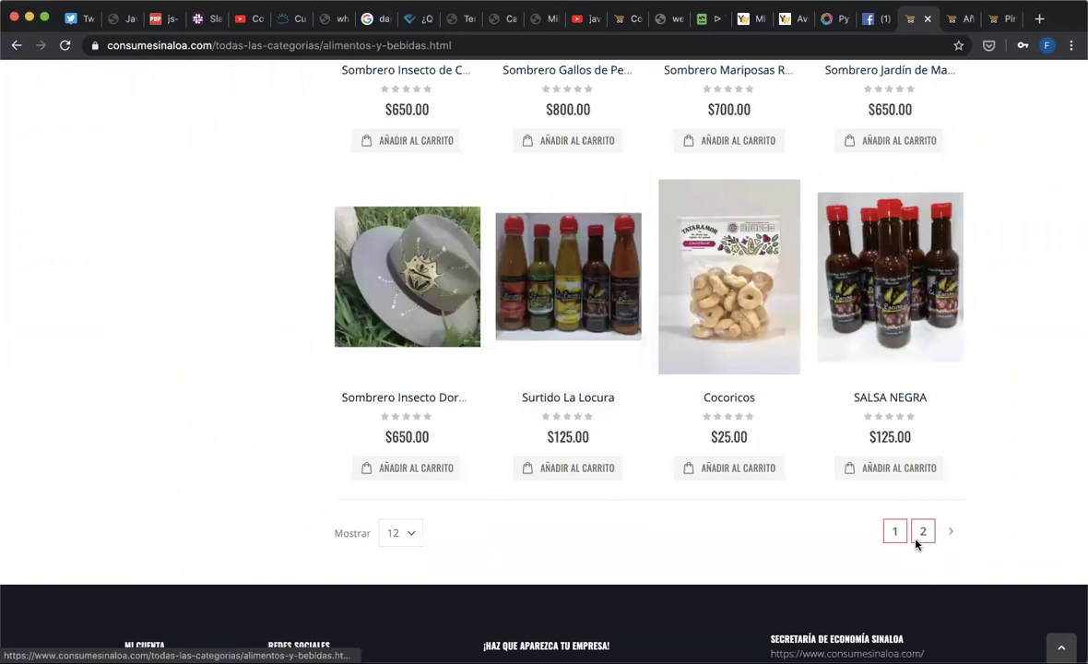
pyautogui.click(916, 541)
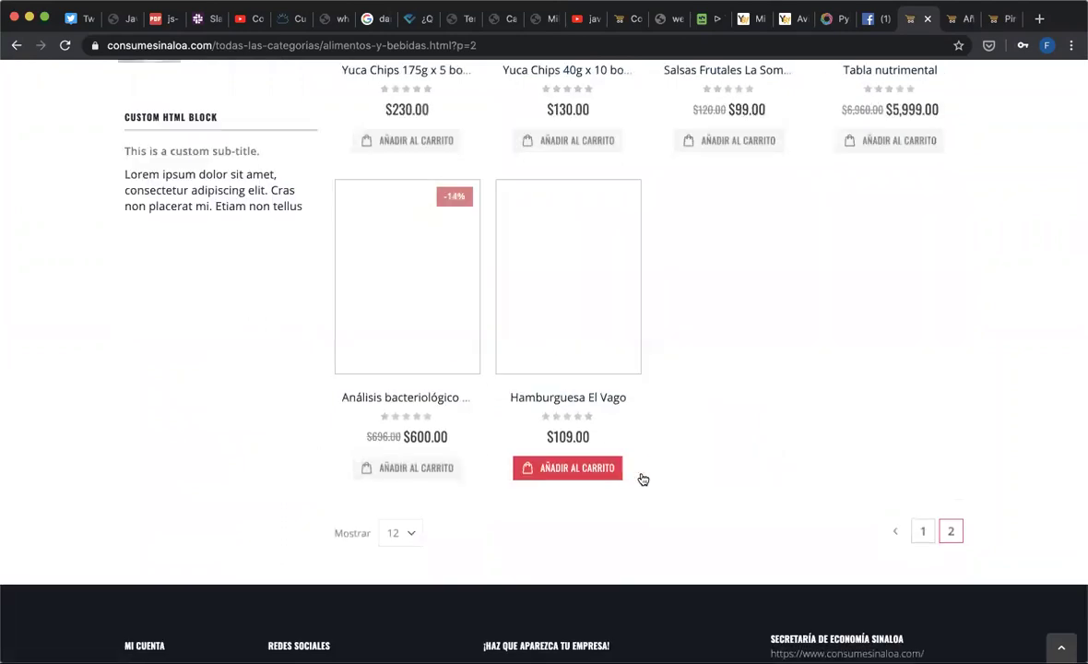
pyautogui.scroll(5, 641, 478)
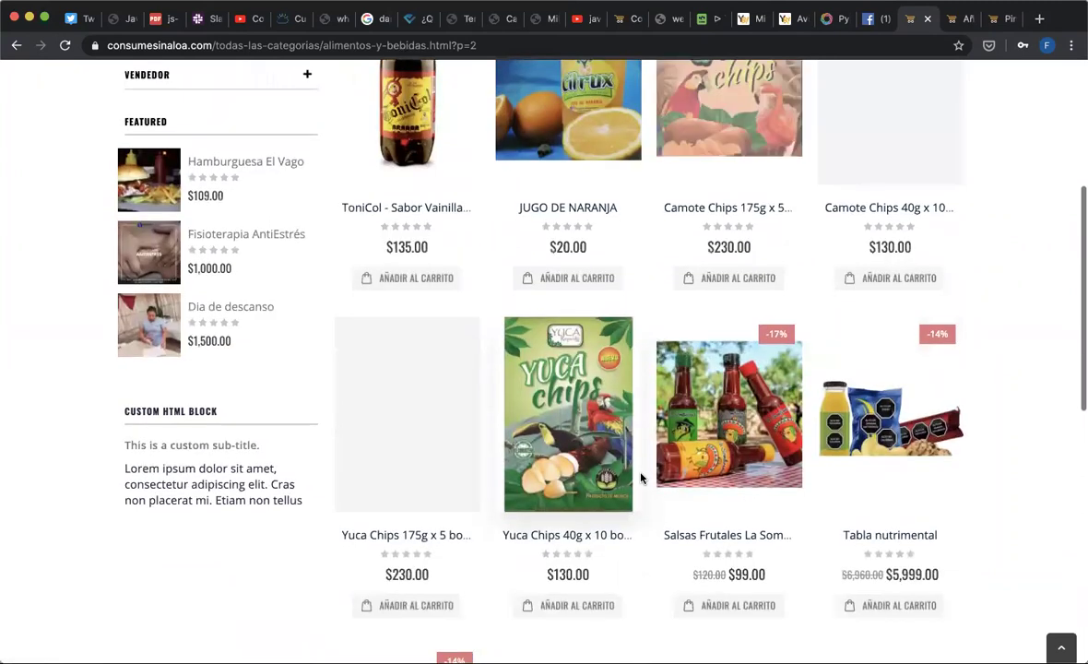
pyautogui.scroll(-1, 435, 546)
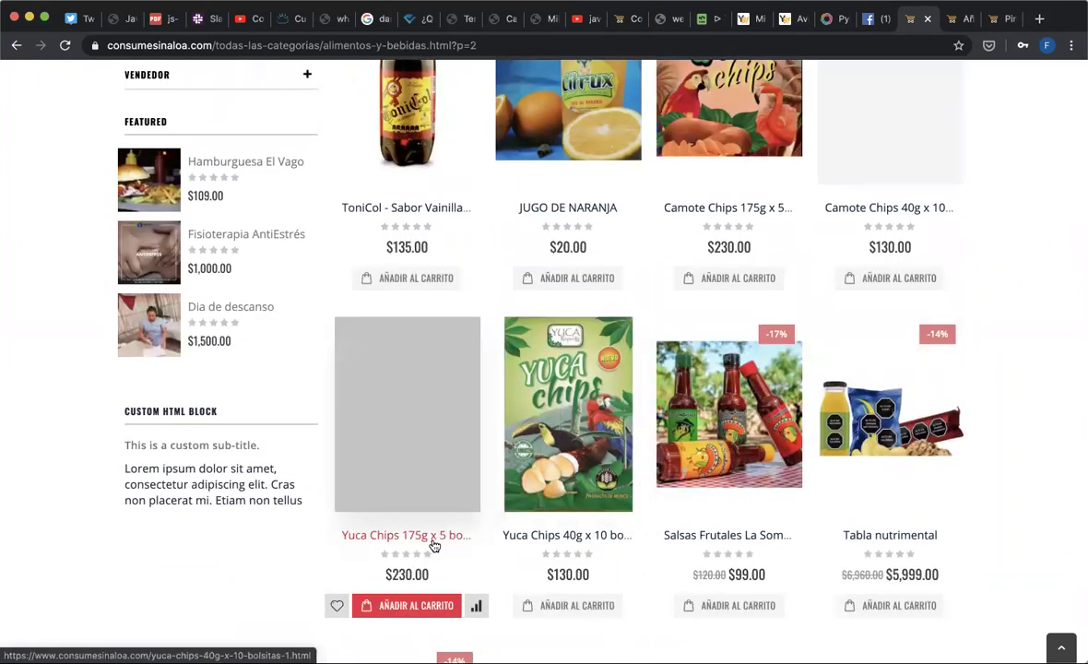
# - Load consumesinaloa.com in a new tab and switch to the Pin metalico Tomato Valley page
pyautogui.press('super+t')
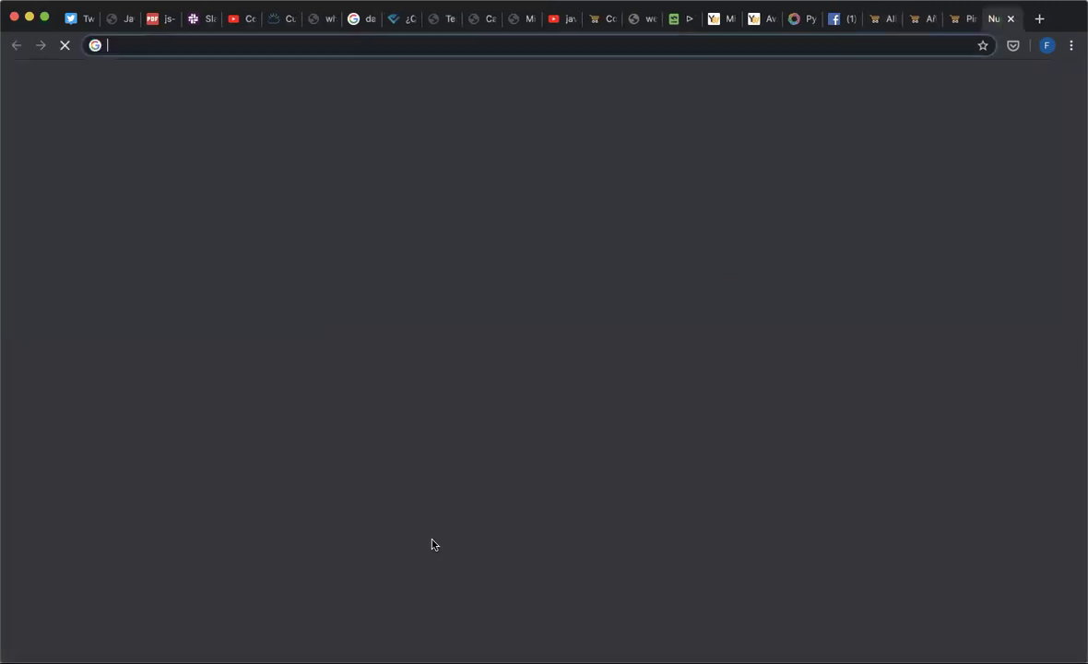
pyautogui.write('consume')
pyautogui.press('Return')
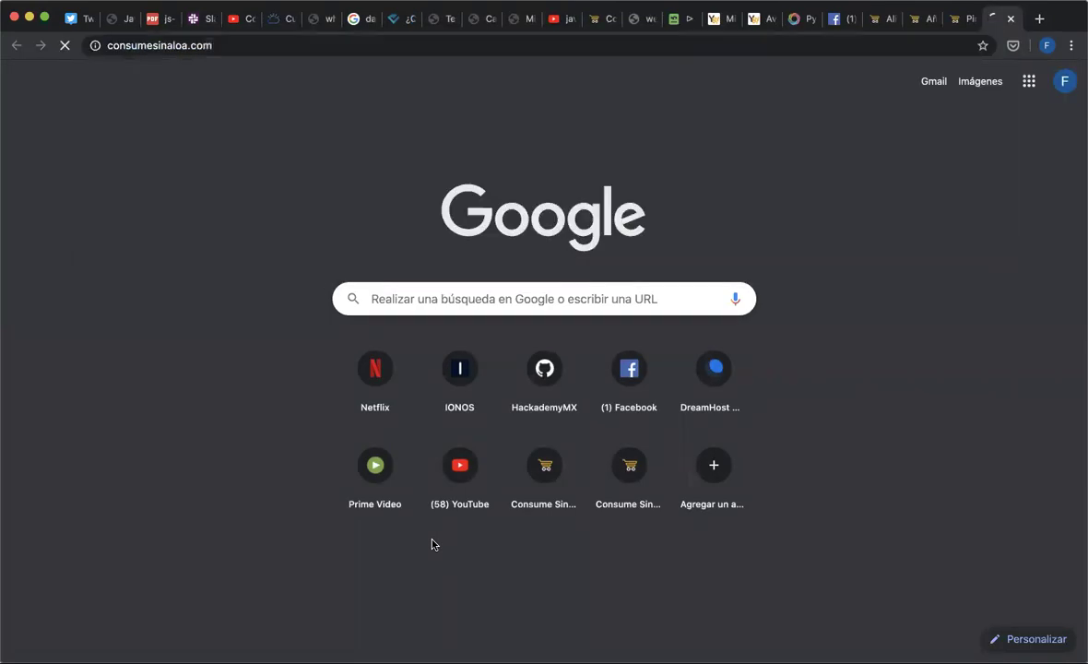
pyautogui.click(959, 20)
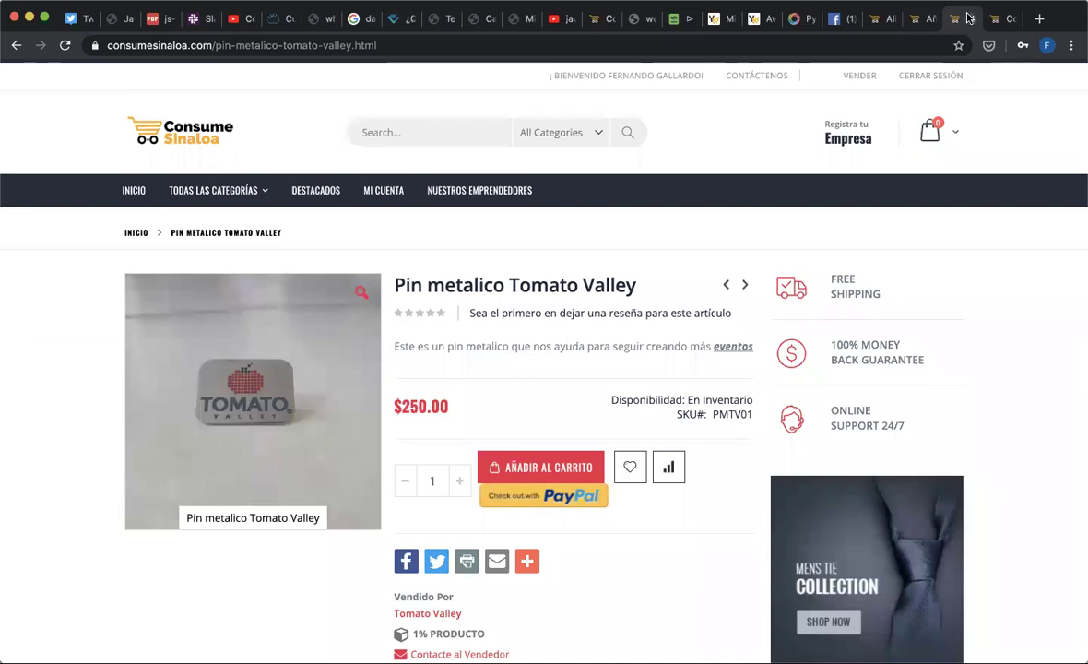
# - Close the Pin metalico tab and scroll the Añadir producto form to the Visibilidad field
pyautogui.click(970, 19)
pyautogui.click(915, 18)
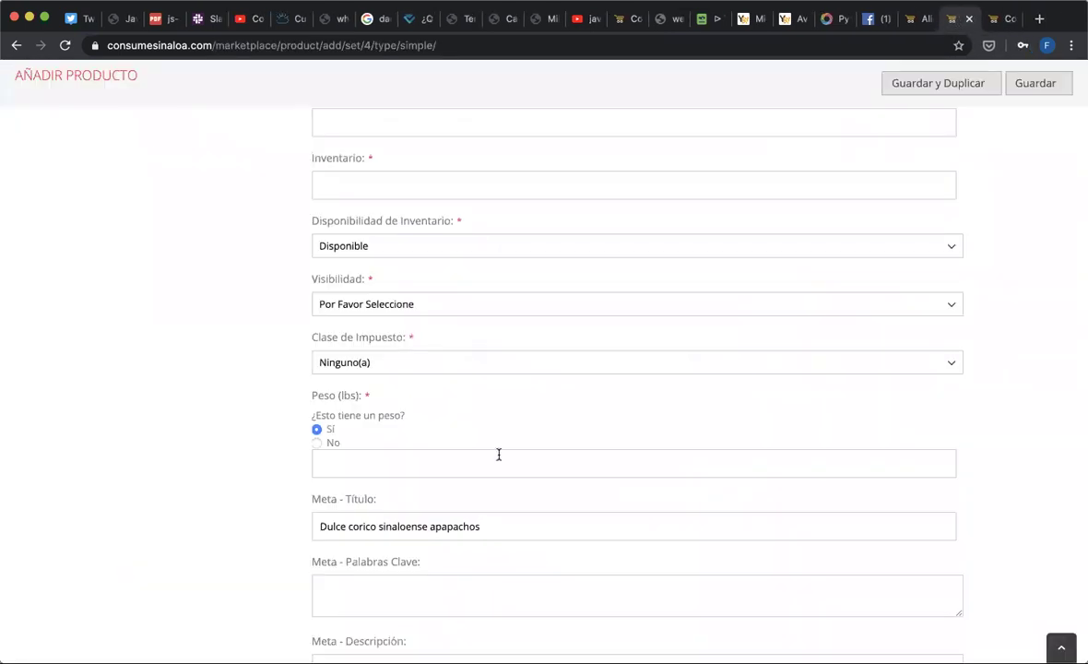
pyautogui.scroll(-3, 483, 469)
pyautogui.scroll(4, 483, 470)
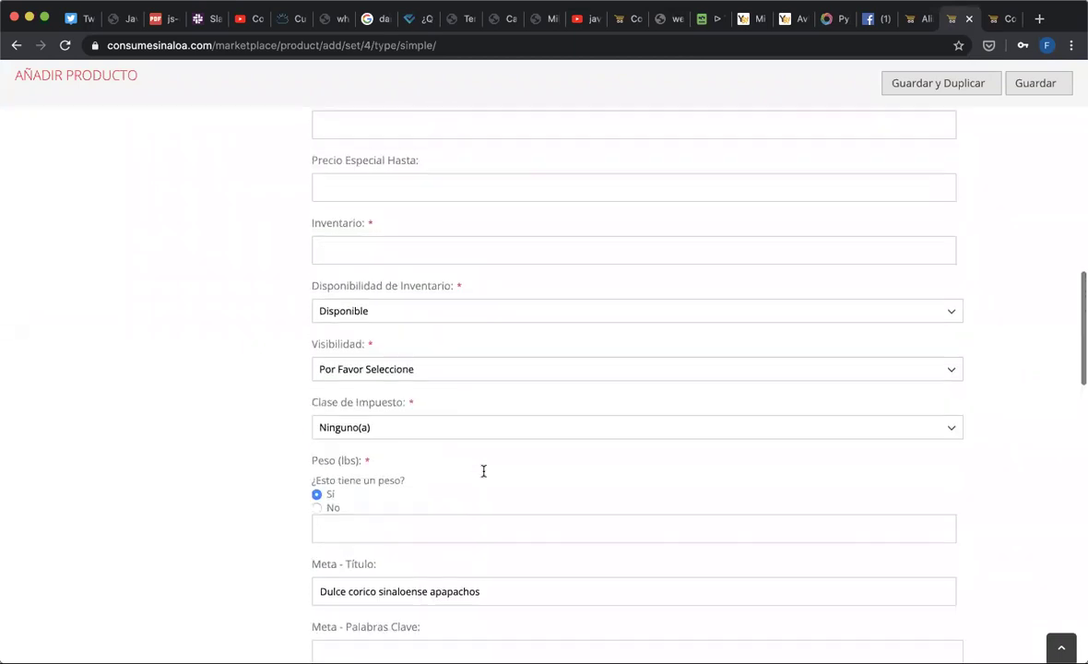
pyautogui.scroll(1, 483, 471)
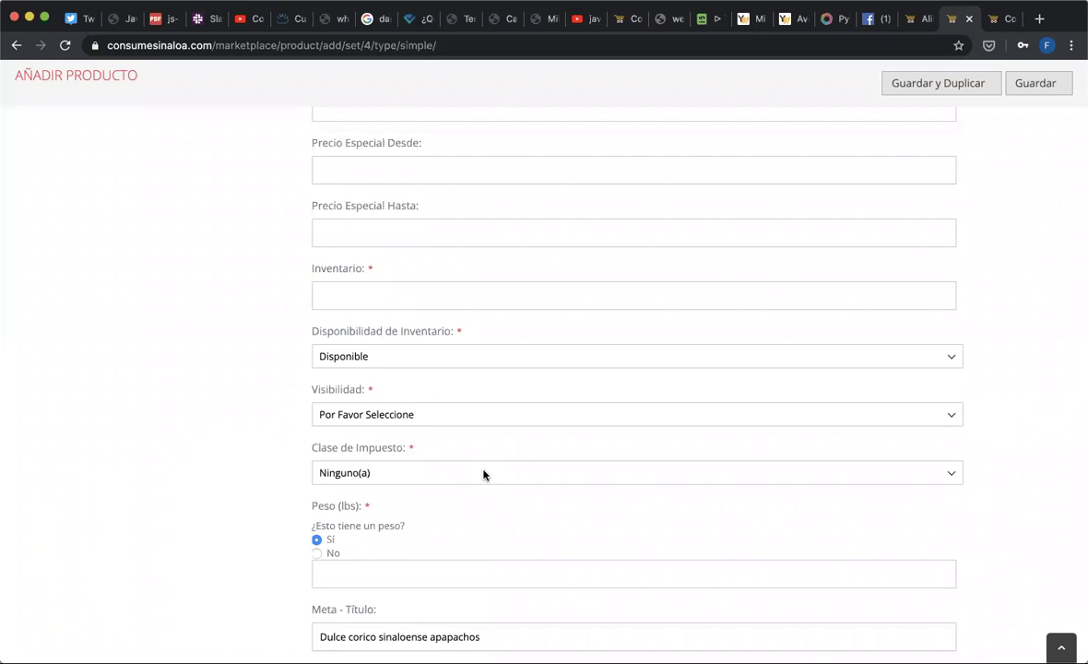
pyautogui.scroll(-5, 483, 475)
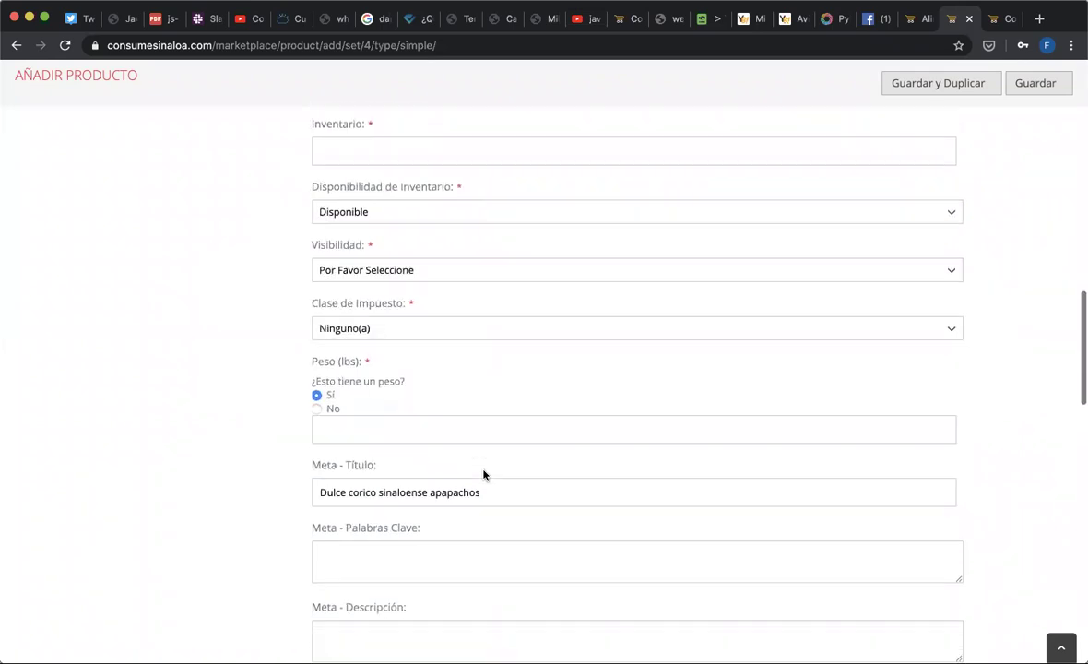
pyautogui.scroll(-5, 483, 475)
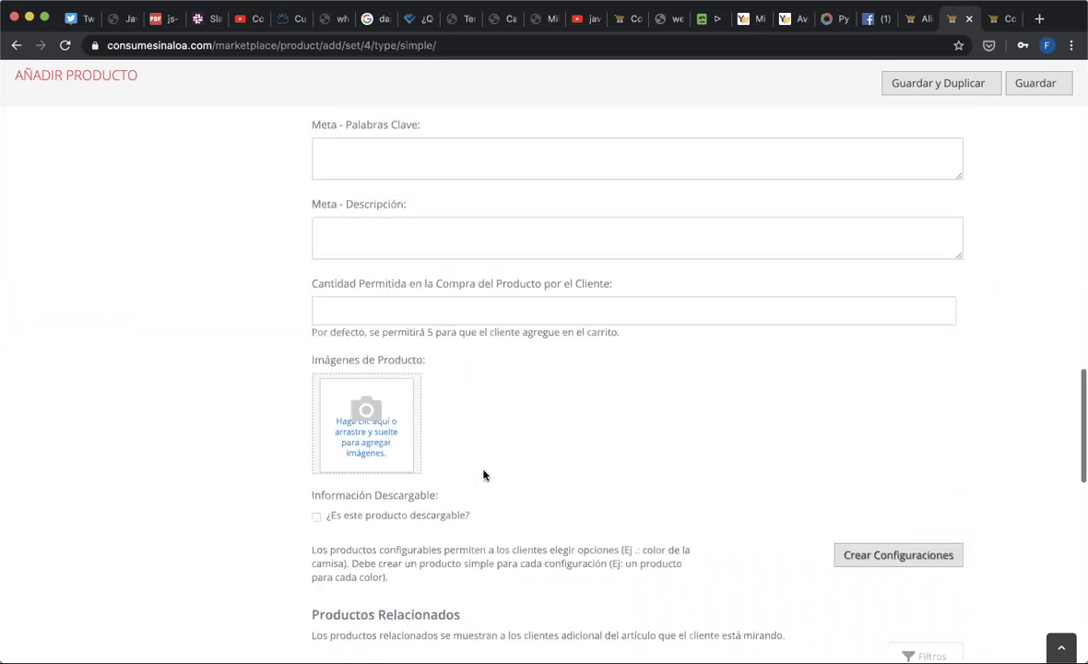
pyautogui.scroll(6, 483, 475)
pyautogui.scroll(2, 483, 475)
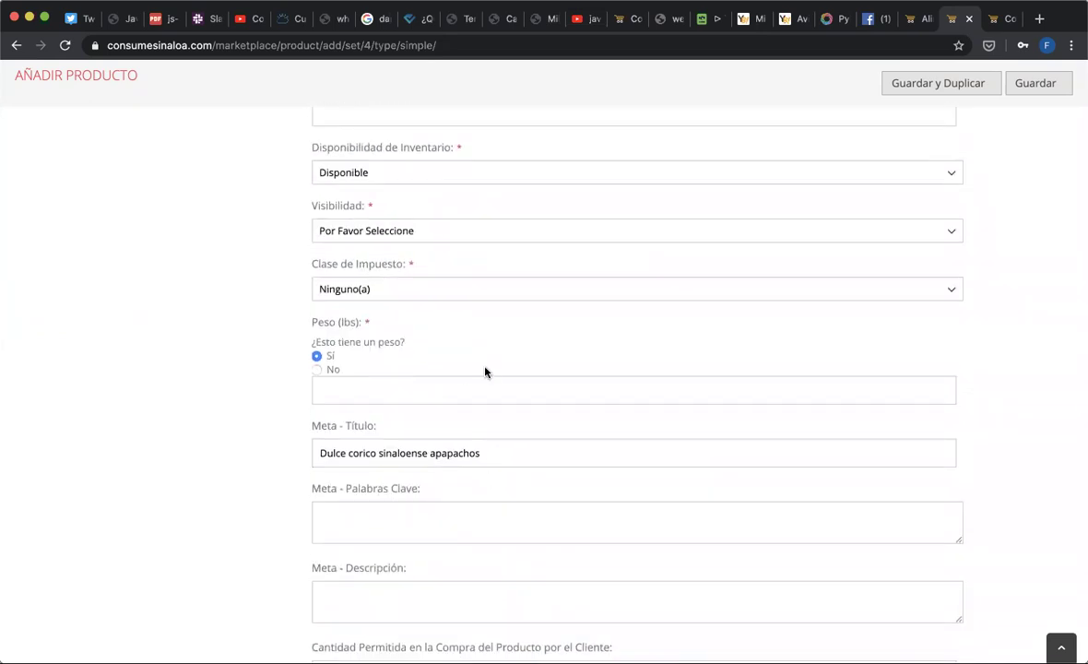
pyautogui.scroll(2, 483, 371)
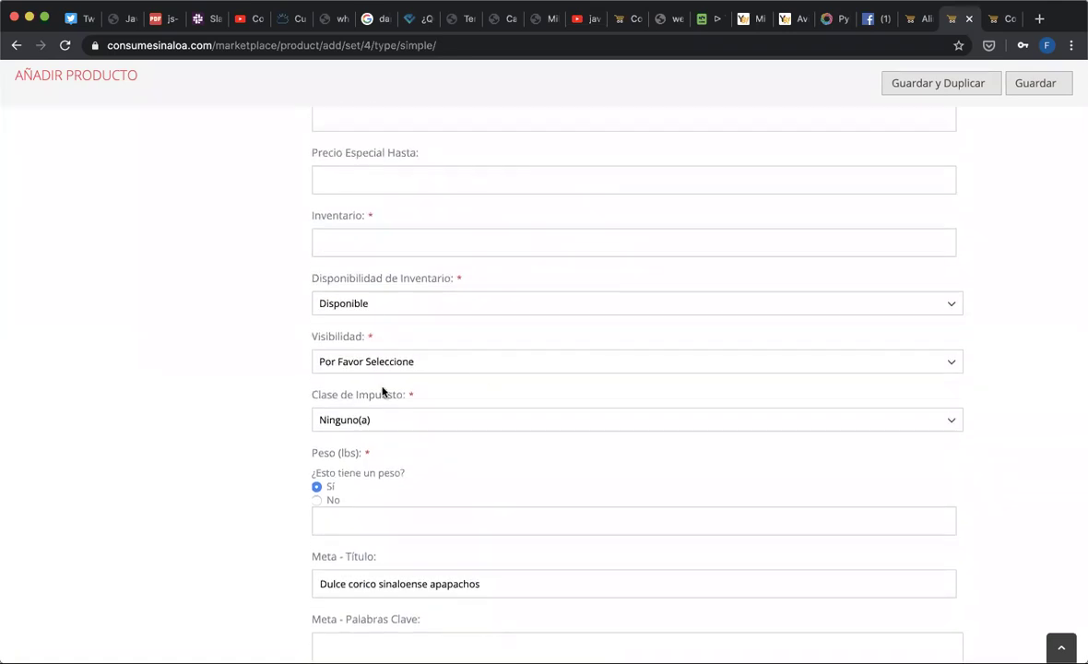
pyautogui.doubleClick(345, 338)
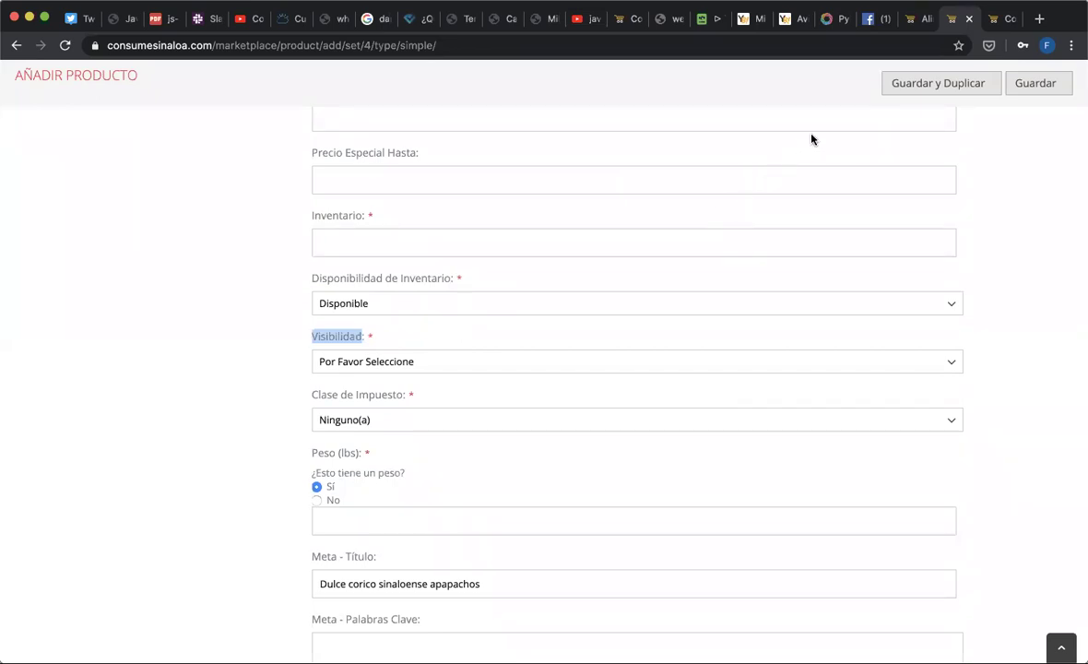
pyautogui.click(526, 367)
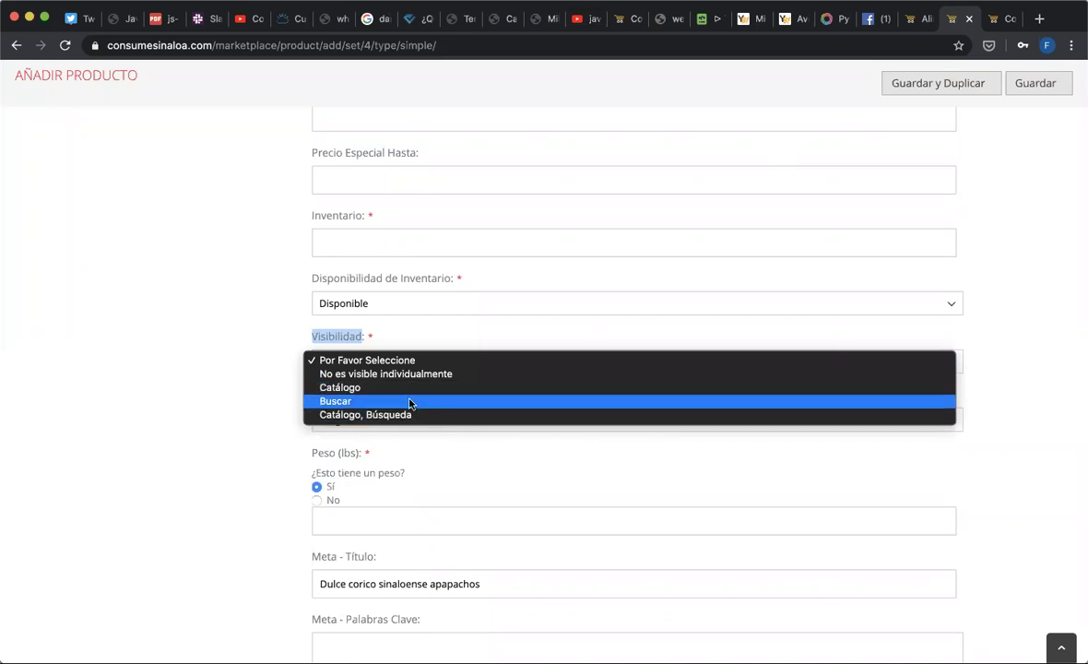
pyautogui.click(272, 464)
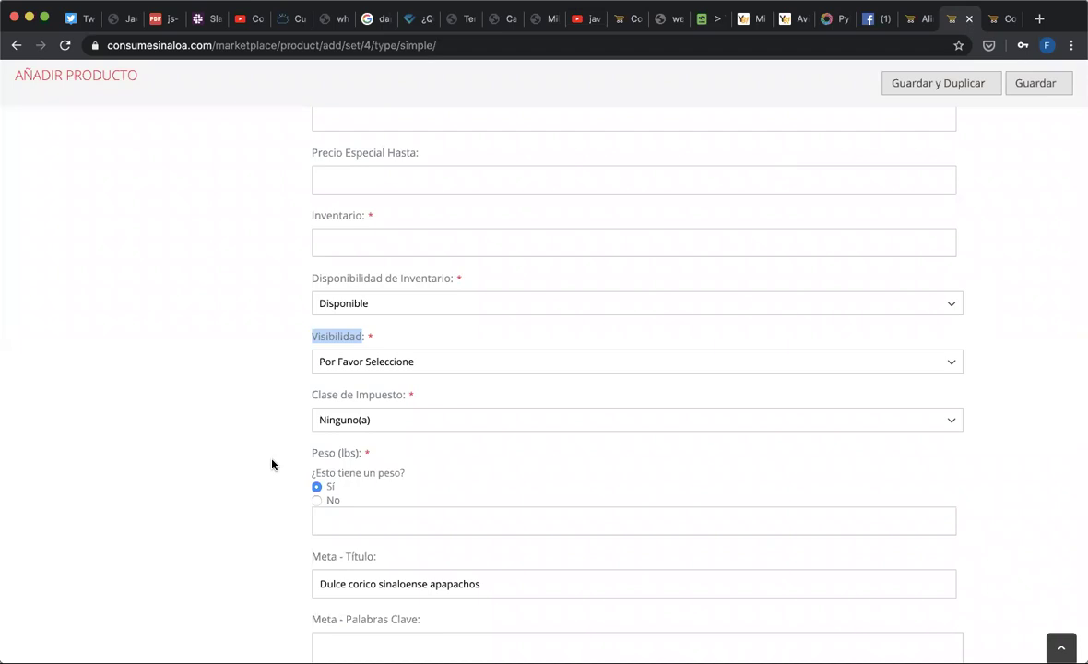
pyautogui.click(456, 362)
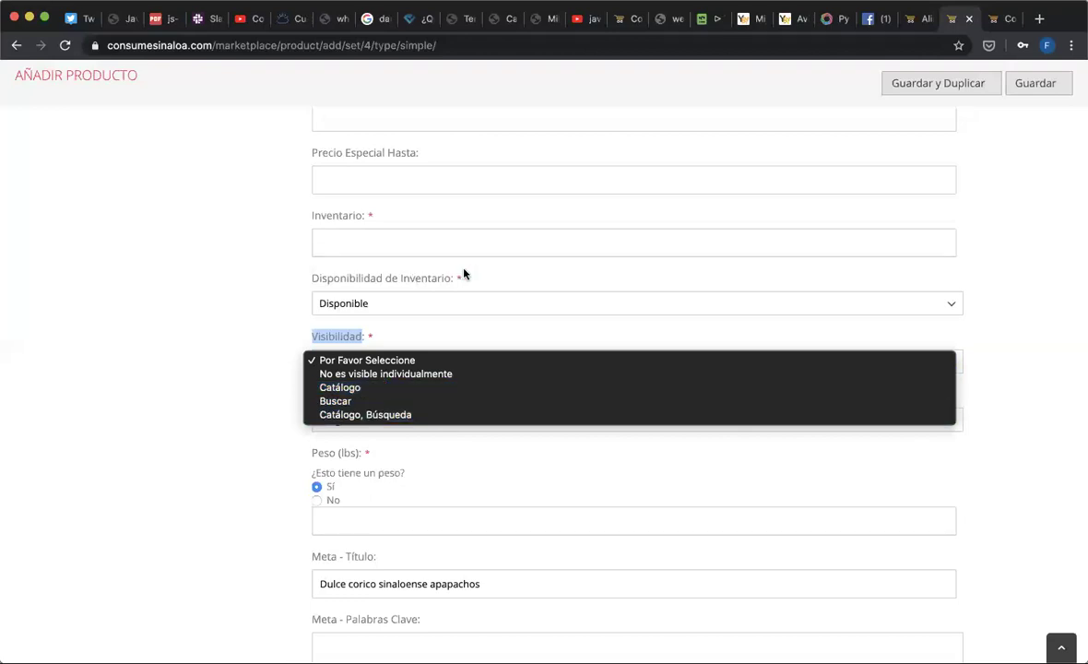
pyautogui.click(912, 20)
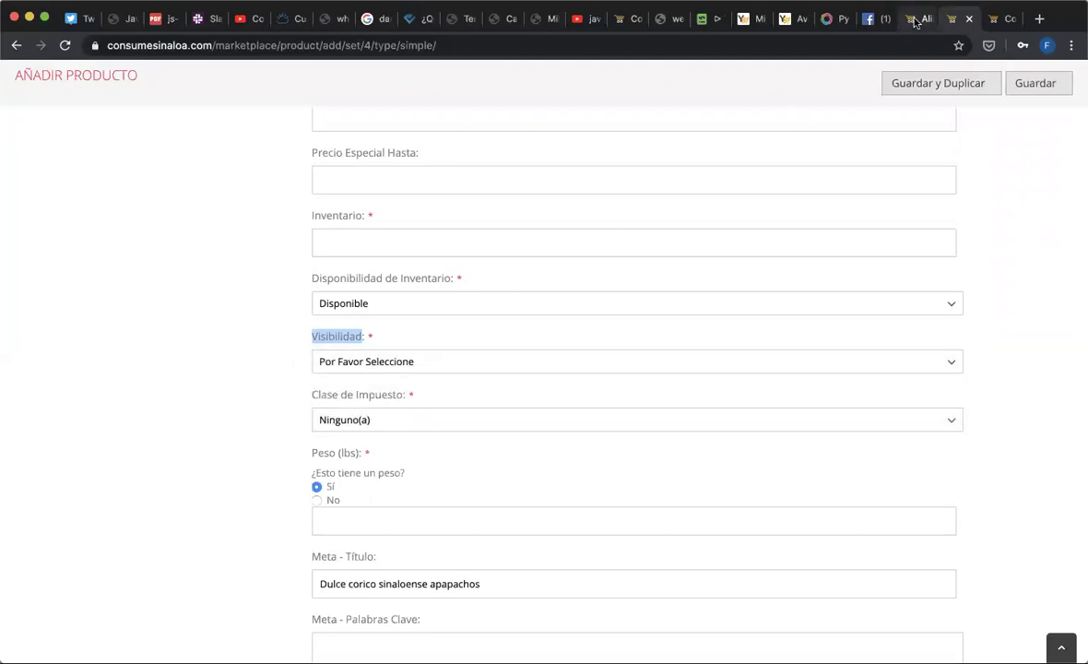
# - Search the store for 'Yuca' within Alimentos y bebidas, then go back to the add-product form
pyautogui.click(912, 21)
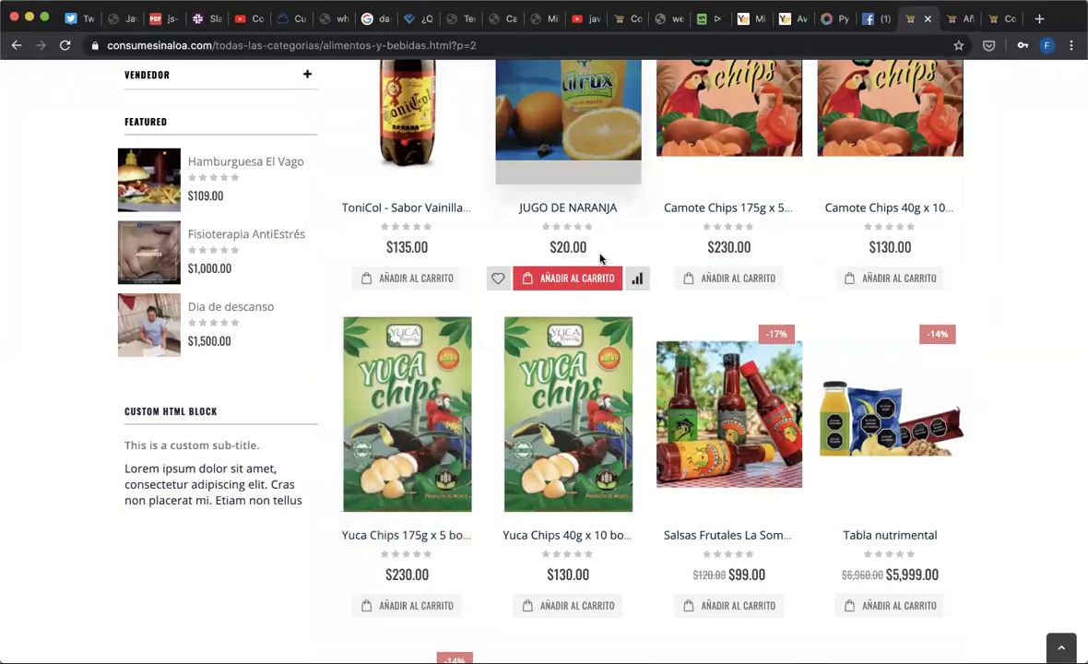
pyautogui.scroll(5, 600, 259)
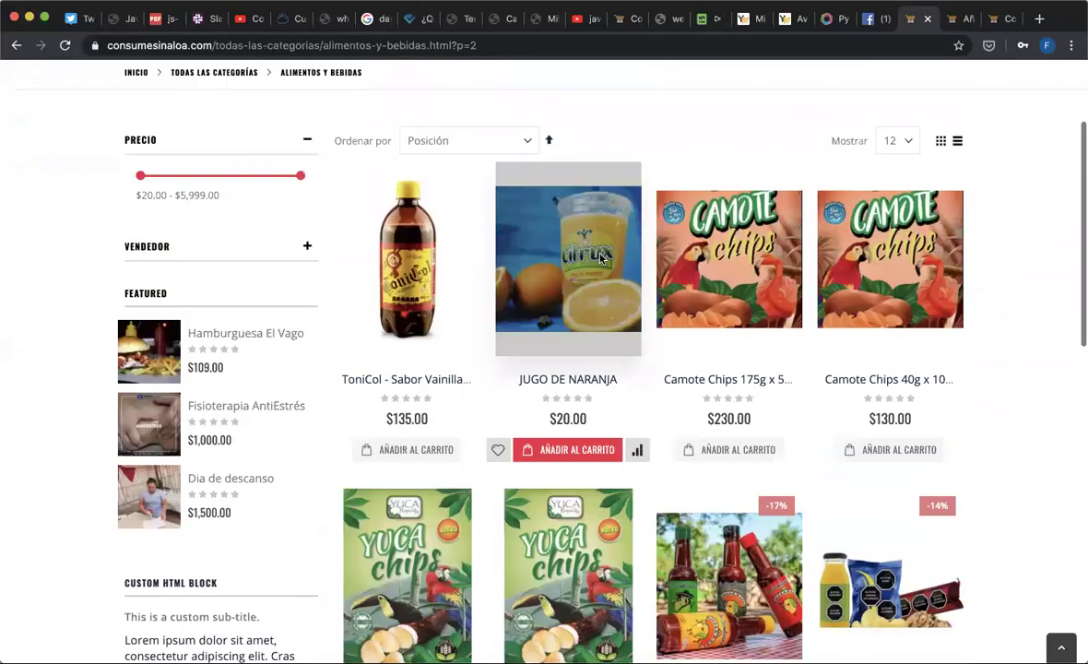
pyautogui.click(454, 136)
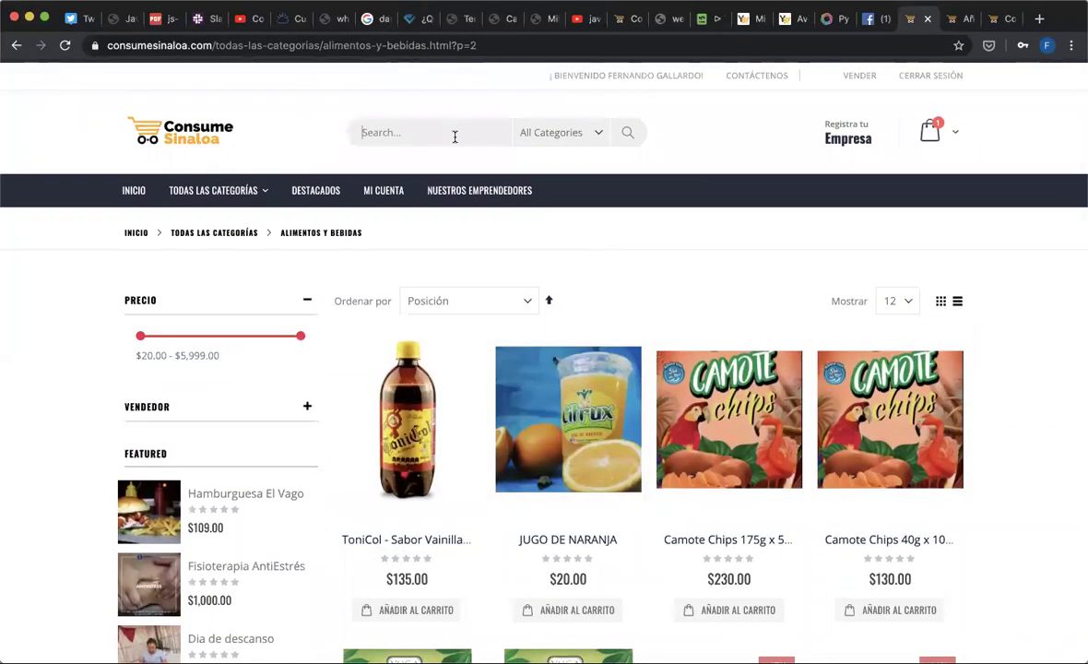
pyautogui.write('Yuca')
pyautogui.click(570, 138)
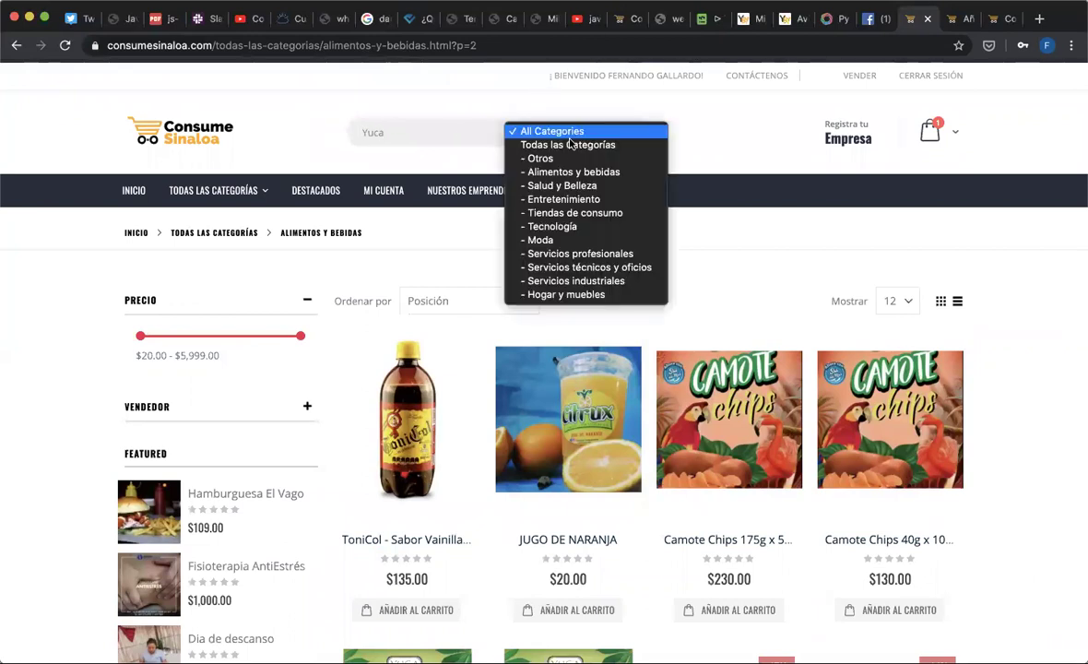
pyautogui.click(568, 172)
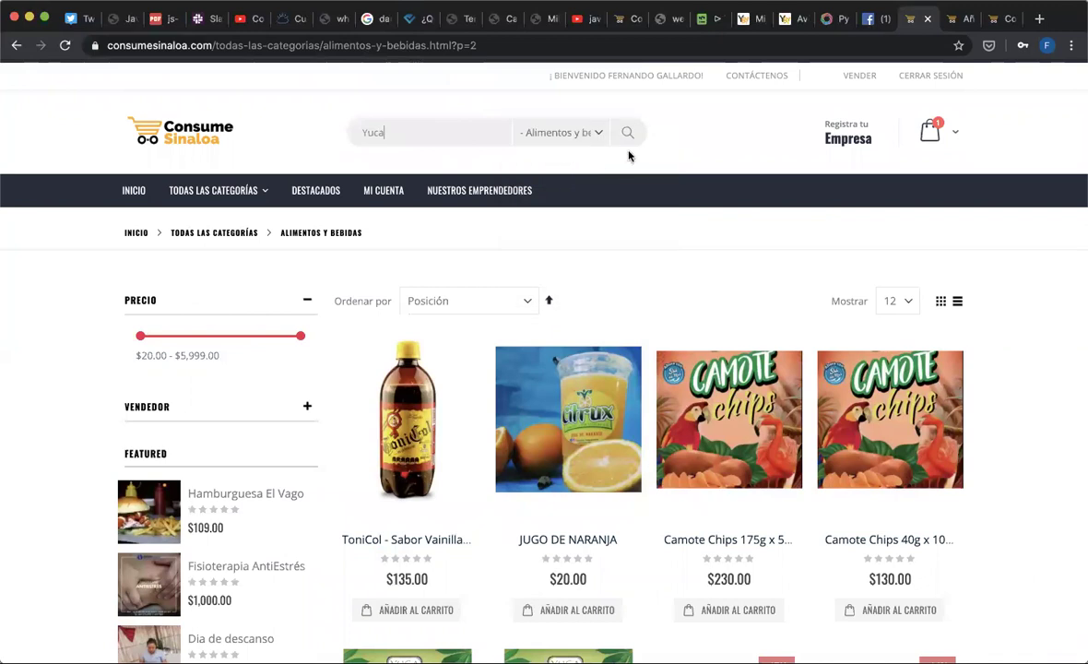
pyautogui.click(631, 135)
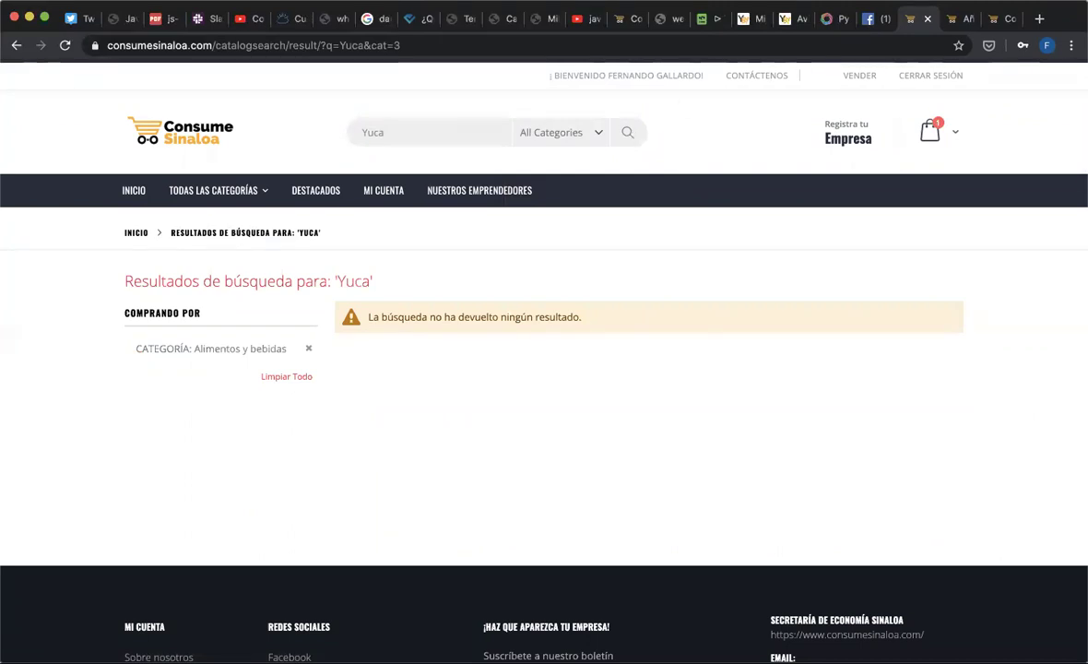
pyautogui.click(956, 15)
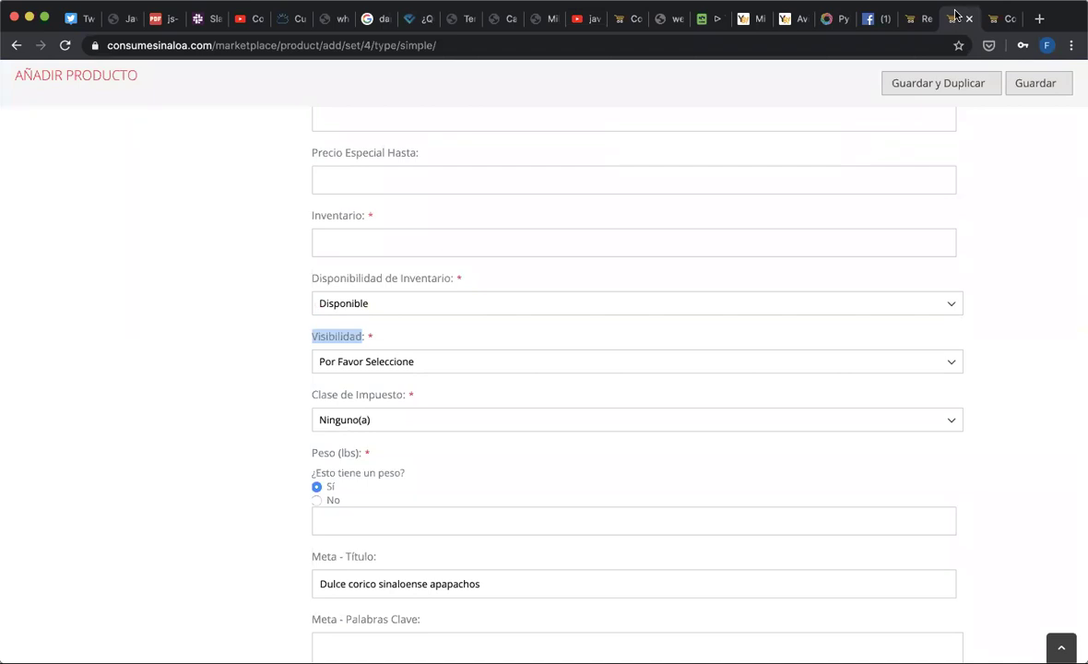
# - Choose 'Catálogo, Búsqueda' from the Visibilidad dropdown on the corico Añadir Producto form
pyautogui.click(538, 365)
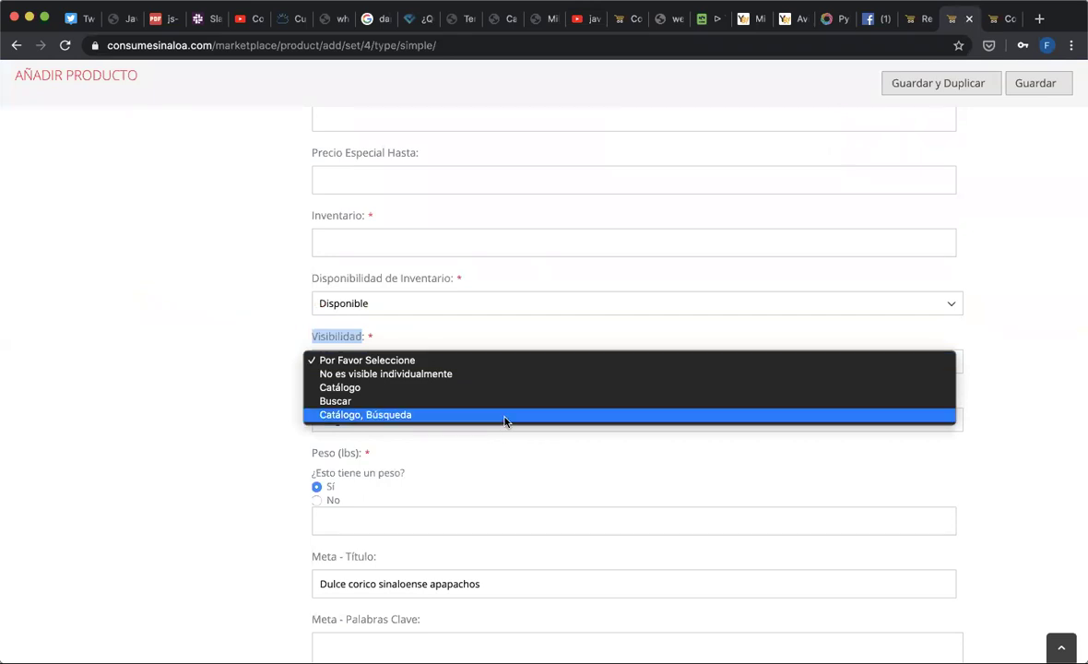
pyautogui.click(505, 415)
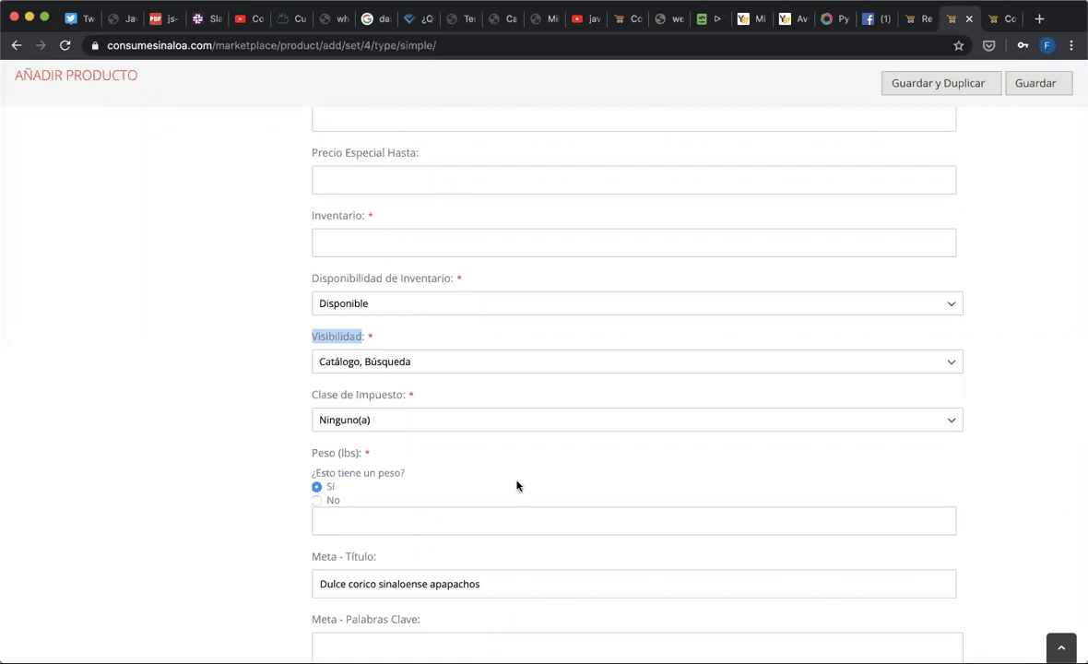
pyautogui.click(437, 393)
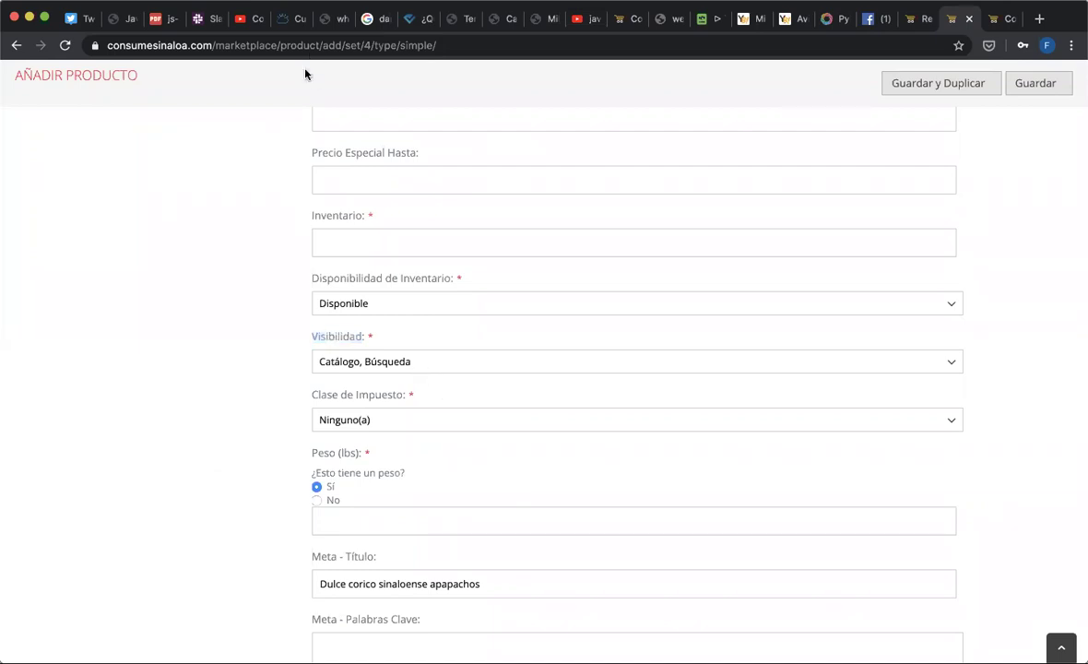